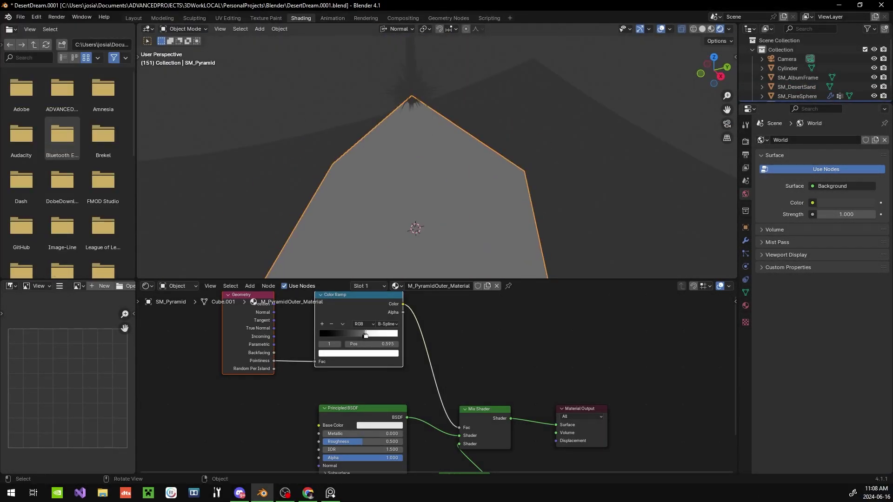
# In Edit Mode, add a second slot with M_PyramidEdge_Material emitting white at strength 1.0
pyautogui.press('Tab')
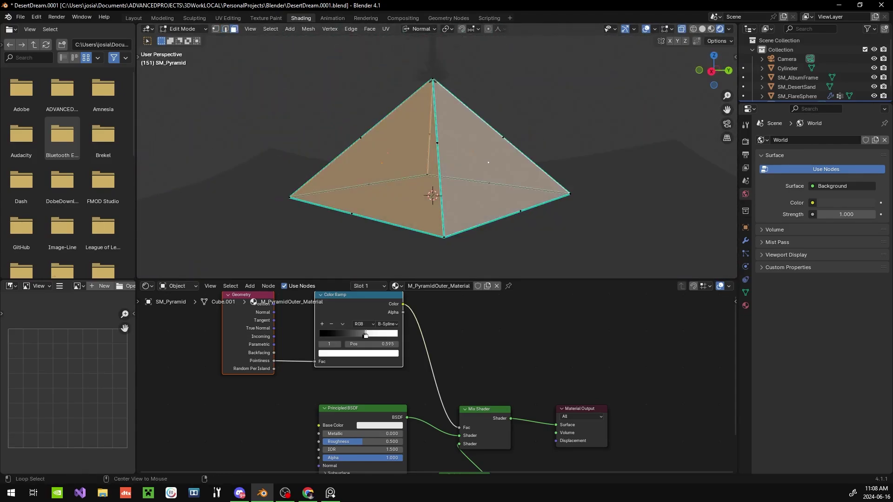
pyautogui.moveTo(433, 195); pyautogui.dragTo(446, 177, button='middle')
pyautogui.scroll(-3, 437, 172)
pyautogui.scroll(4, 437, 176)
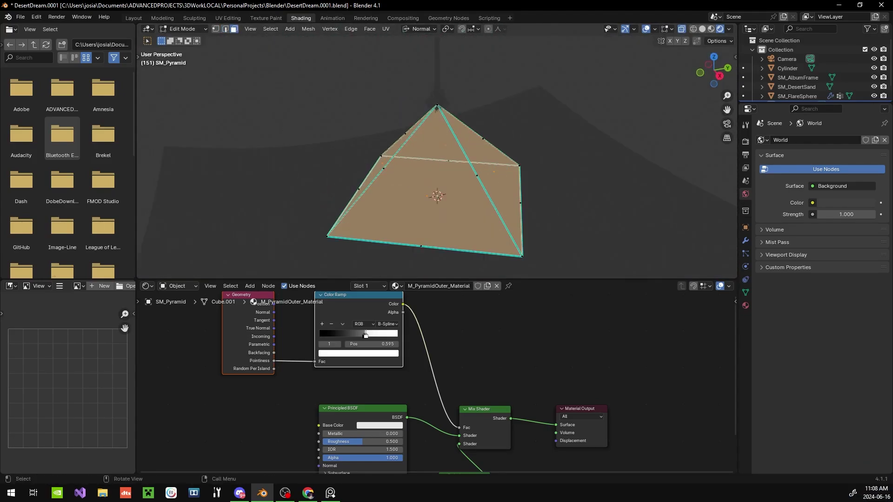
pyautogui.scroll(-1, 438, 177)
pyautogui.rightClick(438, 211)
pyautogui.click(746, 305)
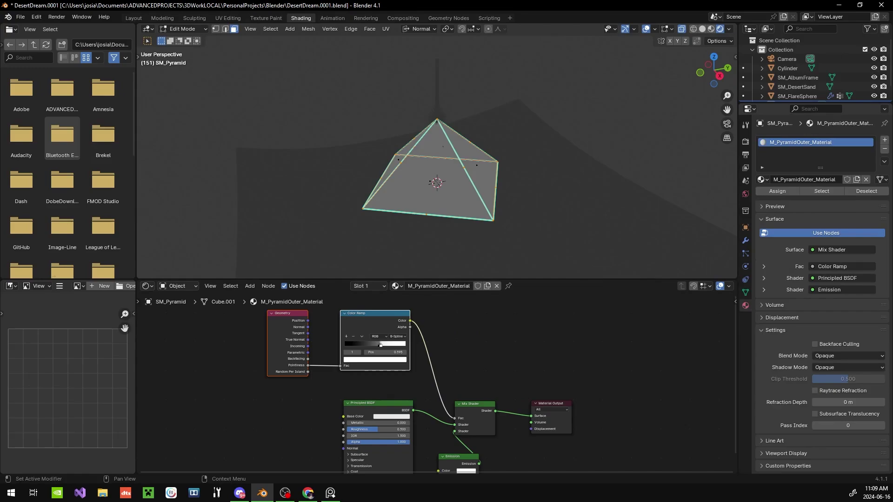
pyautogui.click(885, 140)
pyautogui.click(814, 198)
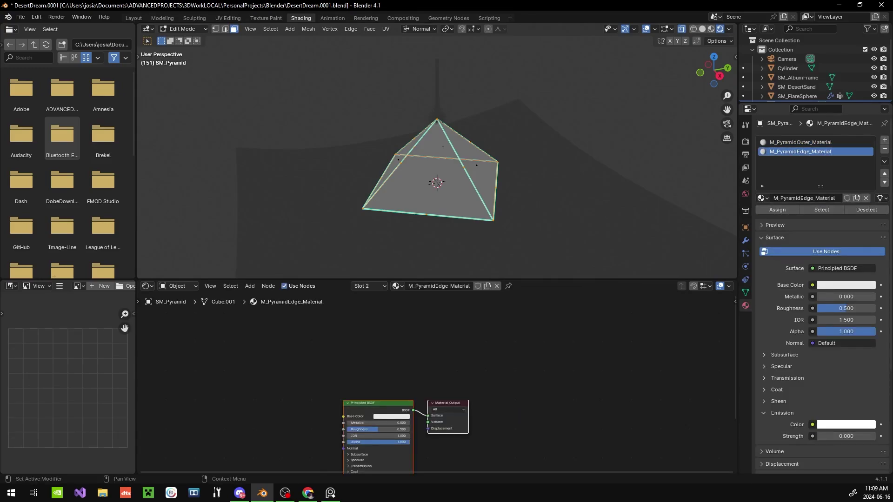
pyautogui.click(846, 424)
pyautogui.press('Tab')
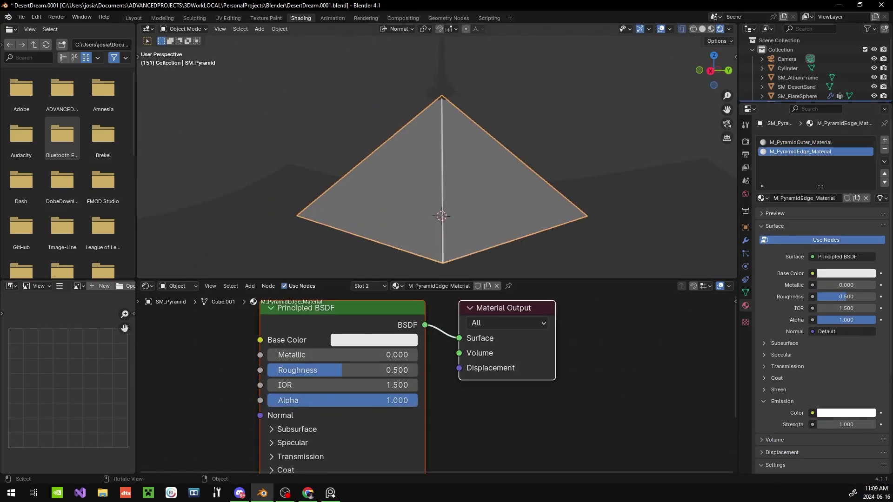
pyautogui.click(21, 17)
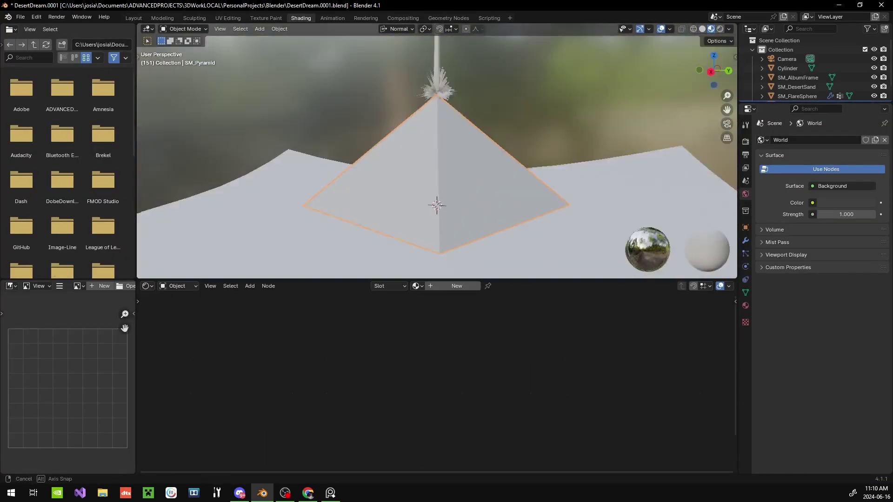
# Bevel all the pyramid's edges and create Material.001 in a new material slot
pyautogui.press('Tab')
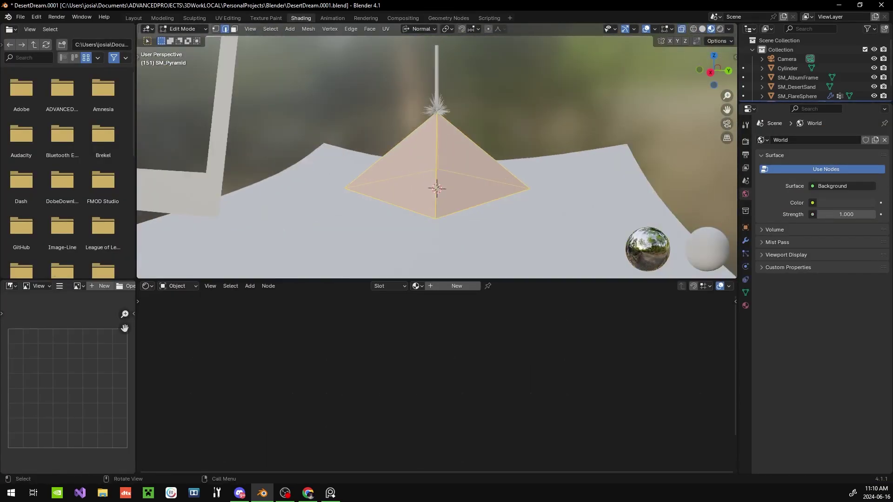
pyautogui.hotkey('ctrl', 'b')
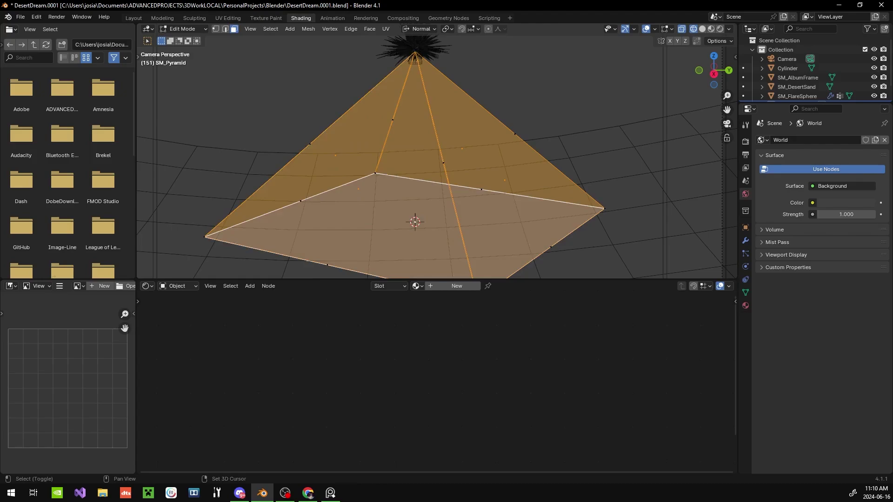
pyautogui.click(456, 285)
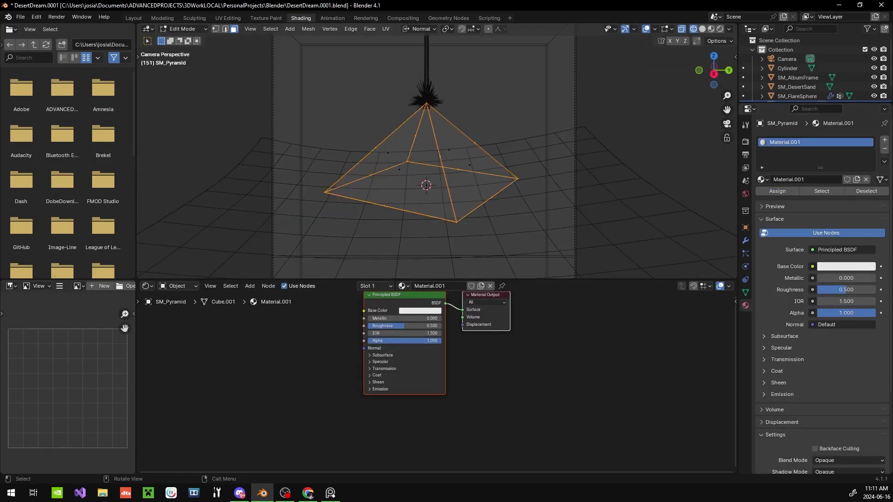
pyautogui.click(885, 139)
pyautogui.doubleClick(791, 151)
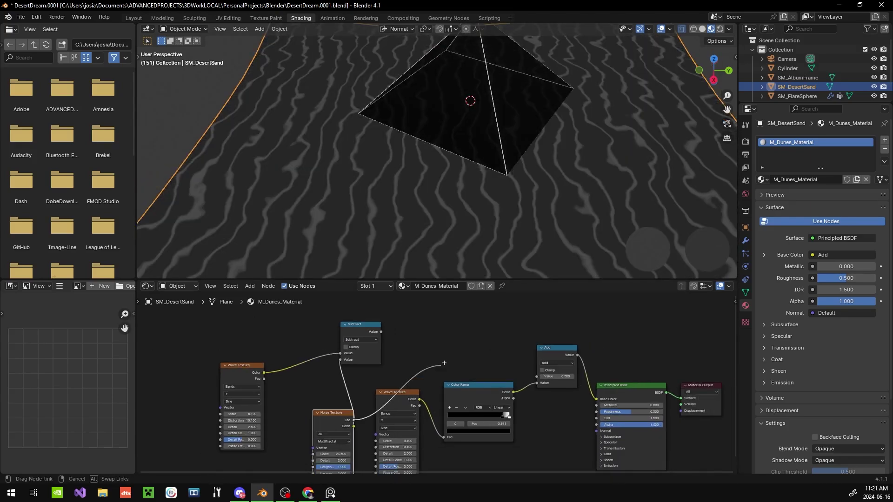
# Insert a Color Ramp after the Wave Texture and set the Mapping node type to Texture
pyautogui.write('ramp')
pyautogui.press('Return')
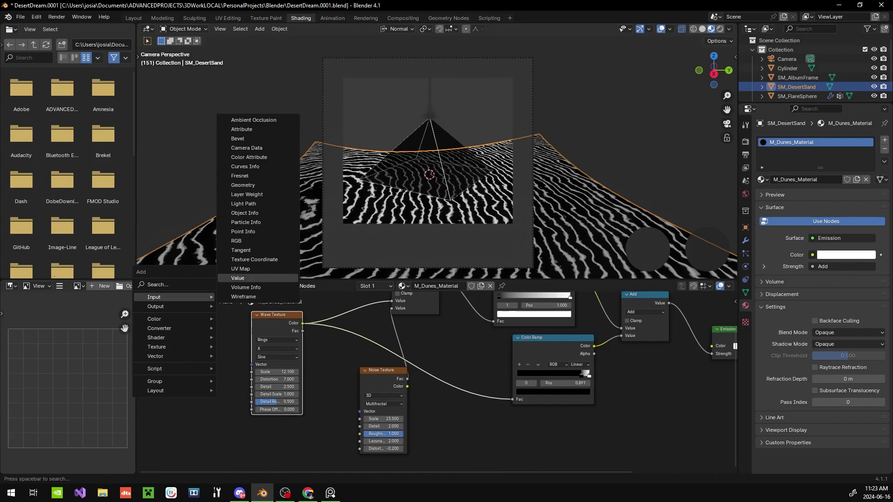
pyautogui.press('Return')
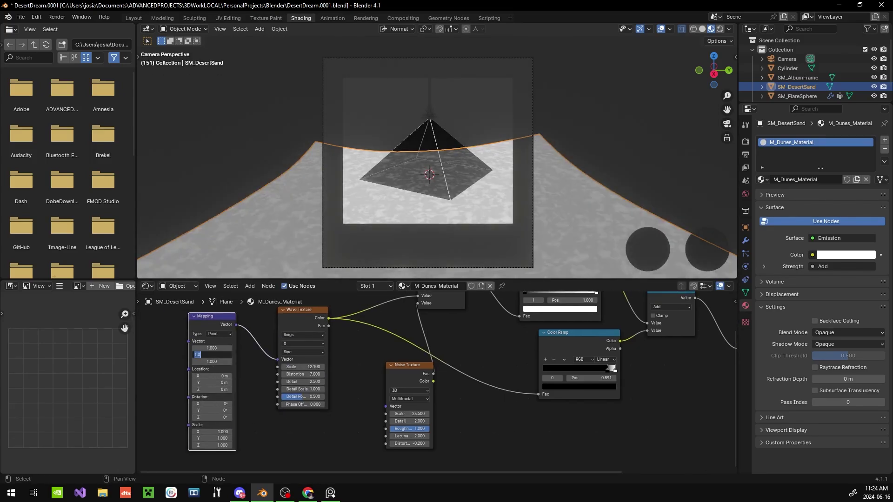
pyautogui.click(218, 334)
pyautogui.click(214, 343)
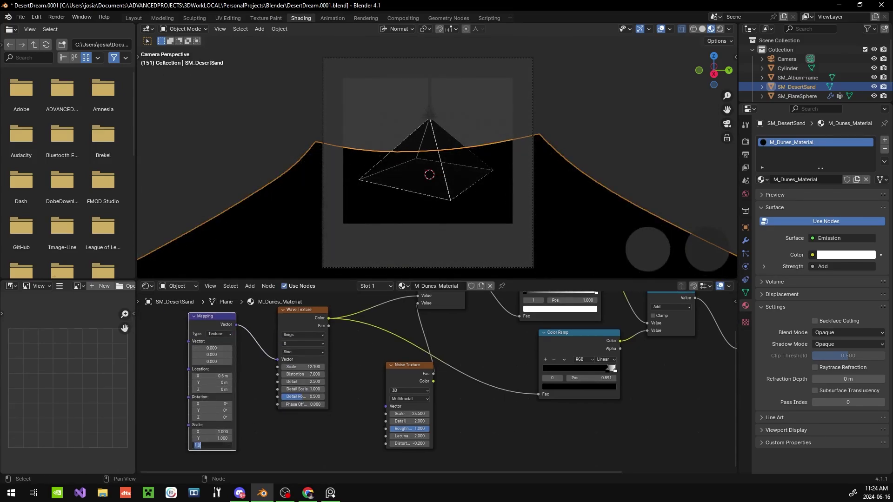
# Link a new node from the Mapping output and save the blend file
pyautogui.keyDown('ctrl'); pyautogui.scroll(1, 219, 334); pyautogui.keyUp('ctrl')
pyautogui.keyDown('ctrl'); pyautogui.scroll(1, 219, 334); pyautogui.keyUp('ctrl')
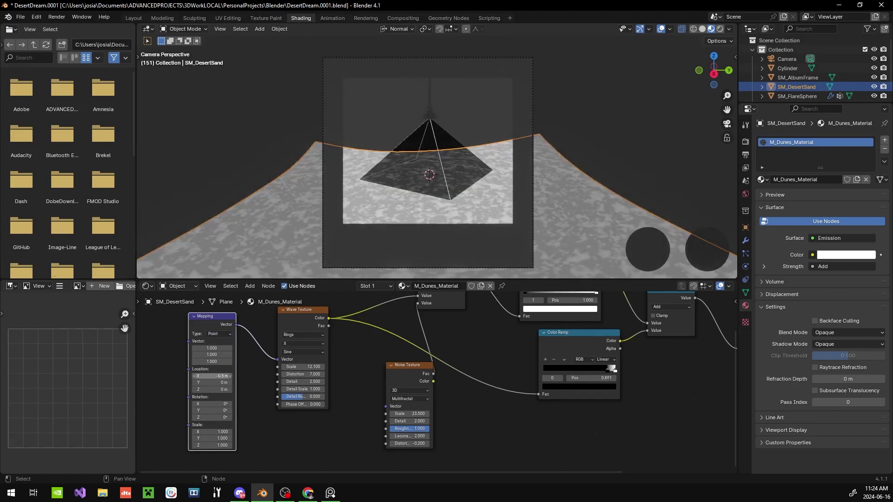
pyautogui.moveTo(256, 351); pyautogui.dragTo(260, 364)
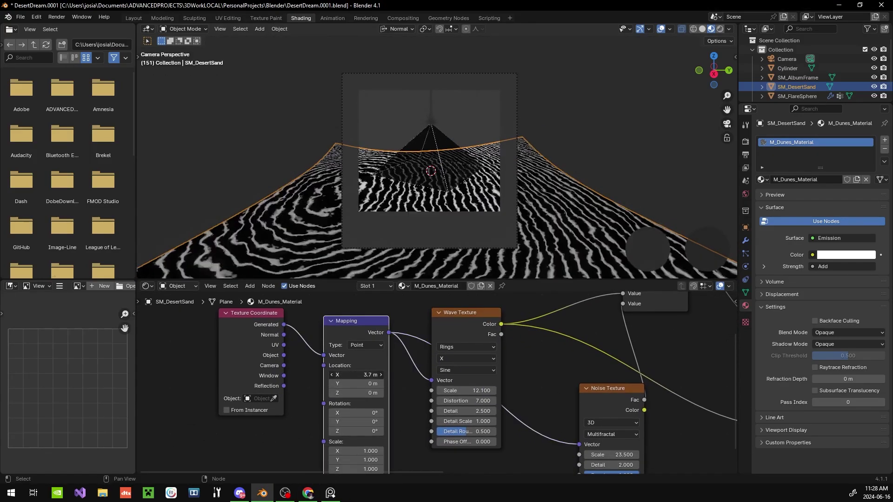
pyautogui.hotkey('ctrl', 's')
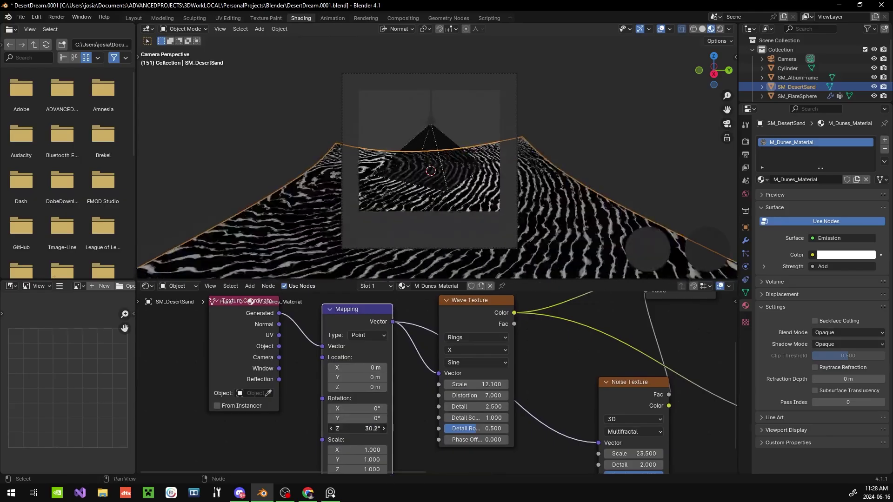
pyautogui.keyDown('ctrl'); pyautogui.scroll(-1, 353, 446); pyautogui.keyUp('ctrl')
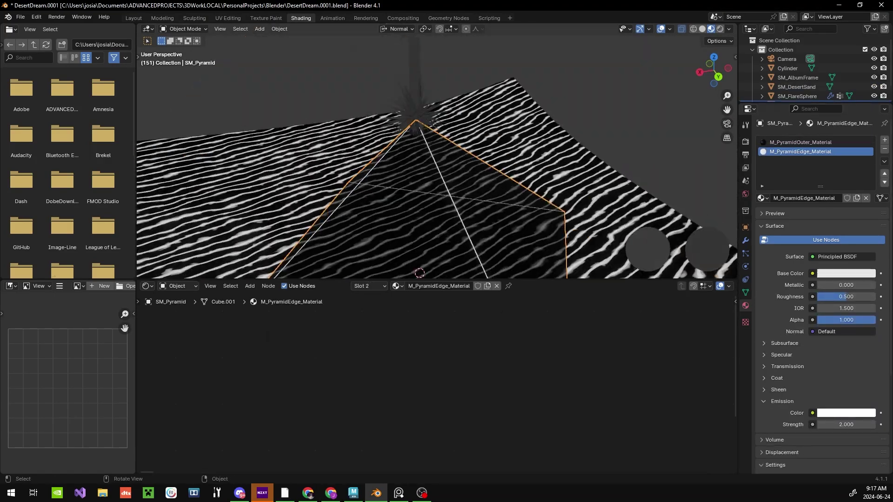
# Duplicate the pyramid in place, scale the copy to about 0.7, and shrink/fatten its faces
pyautogui.hotkey('shift', 'd')
pyautogui.press('Escape')
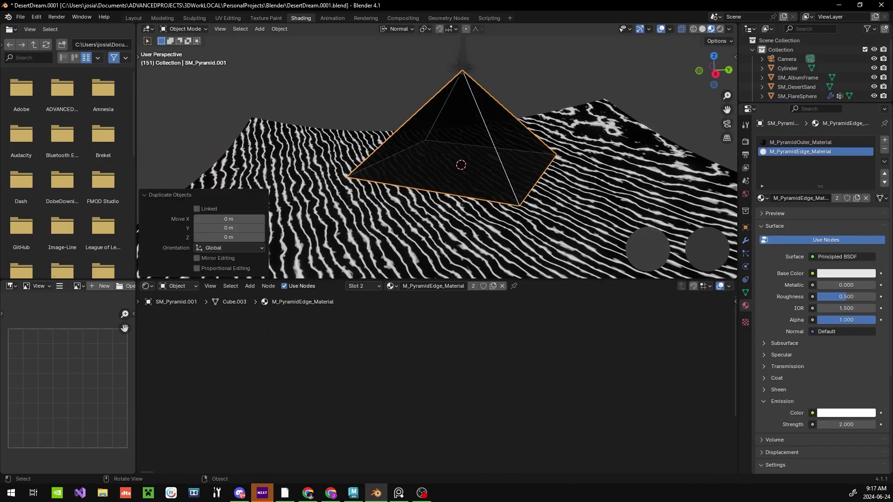
pyautogui.press('KP_0')
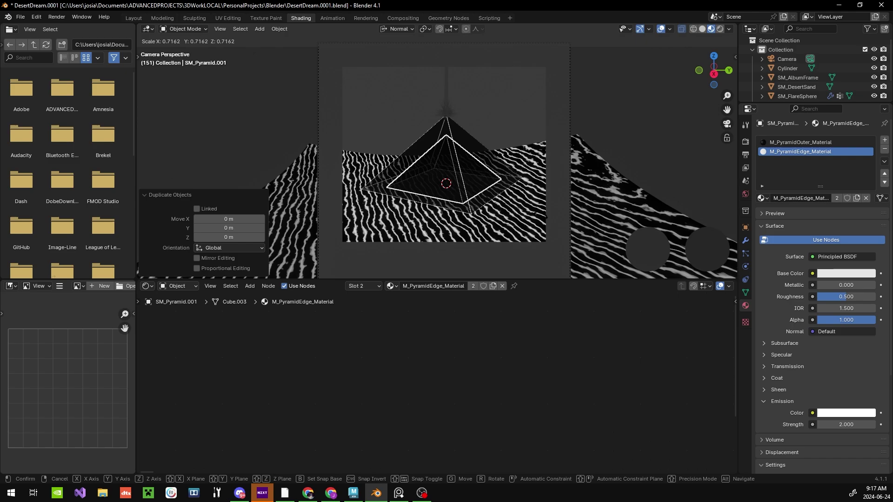
pyautogui.press('Return')
pyautogui.scroll(3, 437, 154)
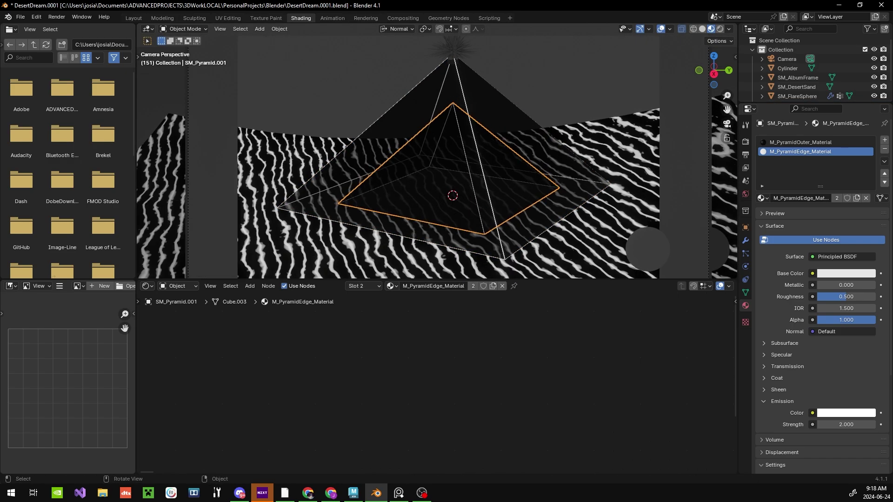
pyautogui.press('Tab')
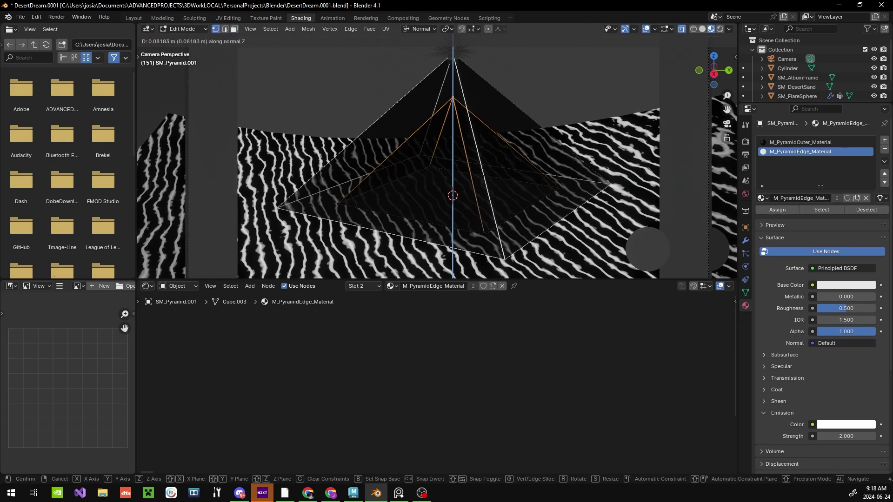
pyautogui.press('Return')
pyautogui.press('Tab')
pyautogui.scroll(-2, 437, 153)
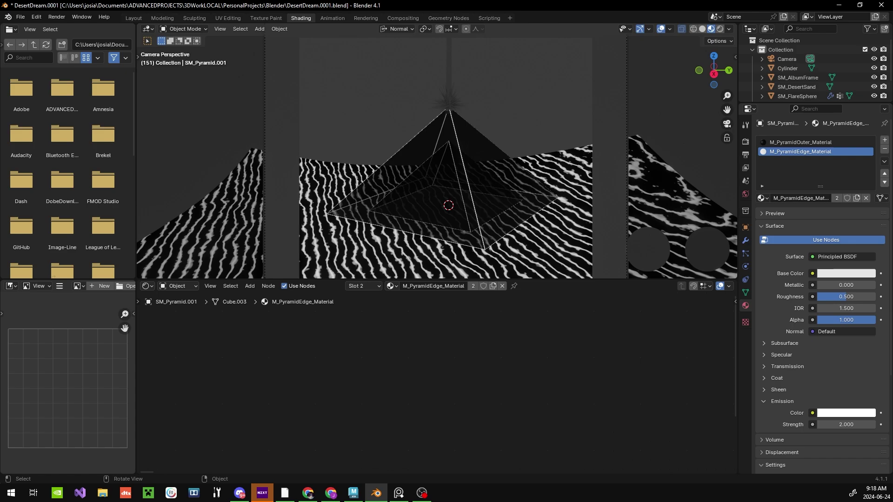
# Add a Constant-interpolation Color Ramp to the sand material with its white stop at 0.955
pyautogui.click(558, 210)
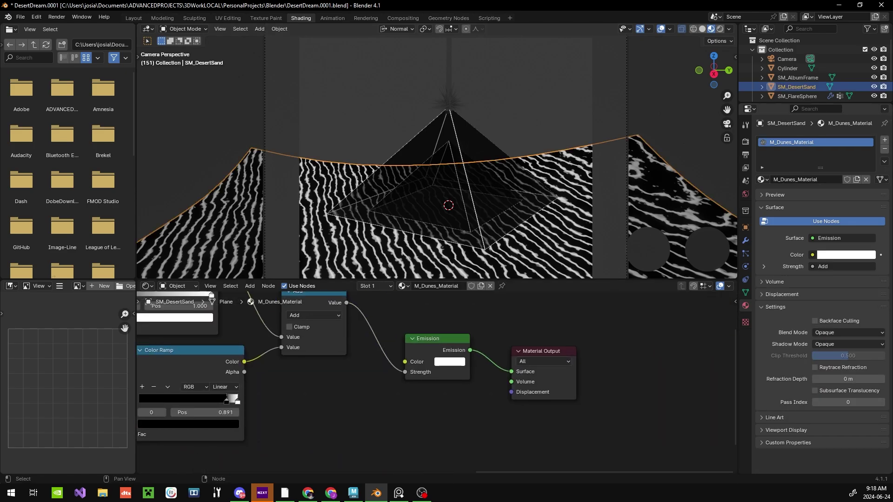
pyautogui.hotkey('shift', 'a')
pyautogui.click(455, 353)
pyautogui.click(494, 370)
pyautogui.click(494, 440)
pyautogui.moveTo(507, 383); pyautogui.dragTo(504, 383)
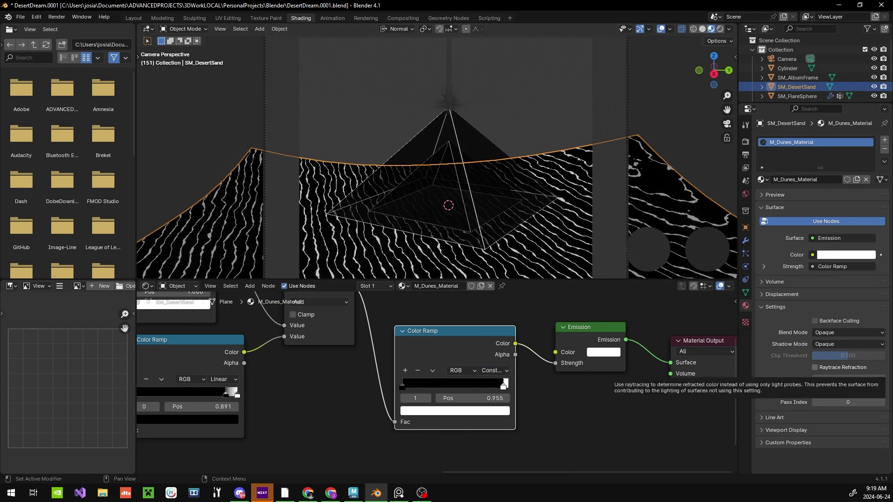
pyautogui.scroll(3, 437, 153)
pyautogui.scroll(-2, 437, 154)
pyautogui.moveTo(419, 373); pyautogui.dragTo(509, 452, button='middle')
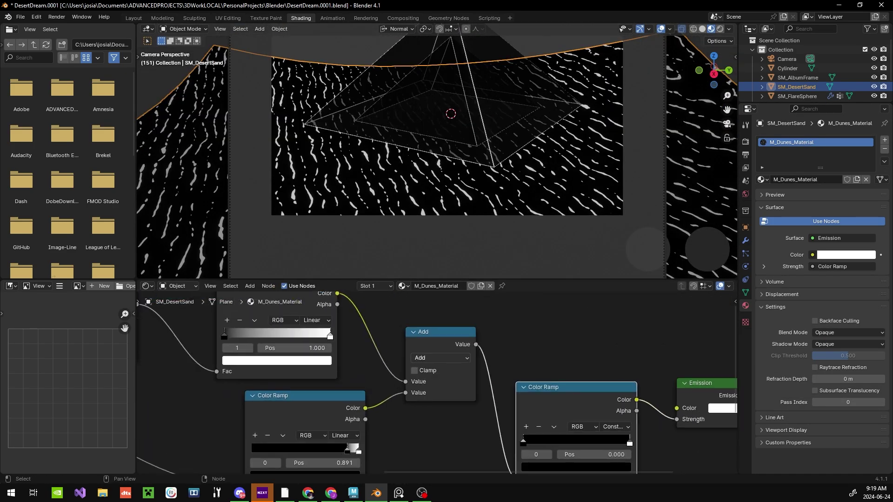
# Delete the extra Color Ramp and undo the ramp changes back to earlier material states
pyautogui.hotkey('ctrl', 'x')
pyautogui.hotkey('ctrl', 'z')
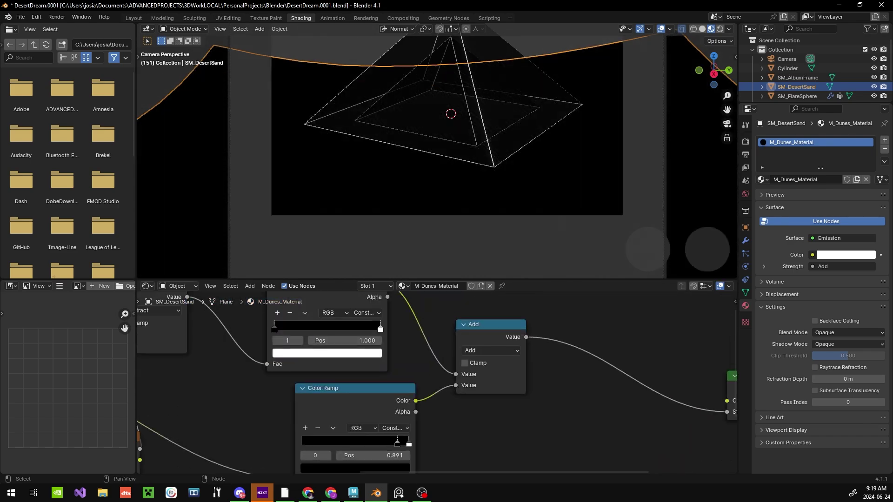
pyautogui.hotkey('ctrl', 'z')
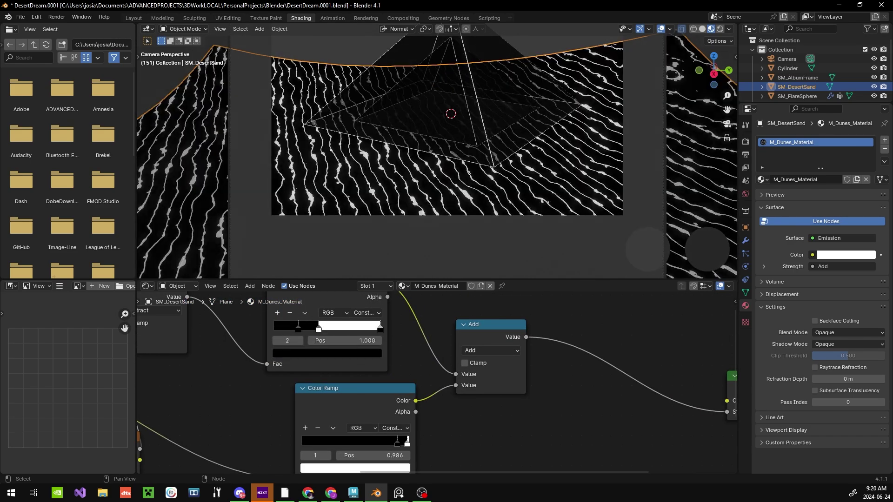
pyautogui.hotkey('ctrl', 'z')
pyautogui.scroll(-2, 438, 383)
pyautogui.hotkey('ctrl', 'z')
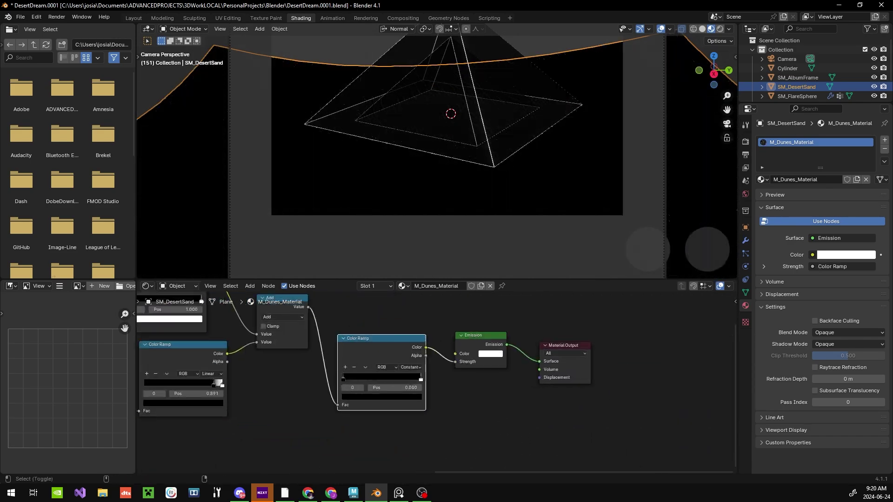
pyautogui.hotkey('ctrl', 'z')
pyautogui.hotkey('ctrl', 'z')
pyautogui.hotkey('ctrl', 'z')
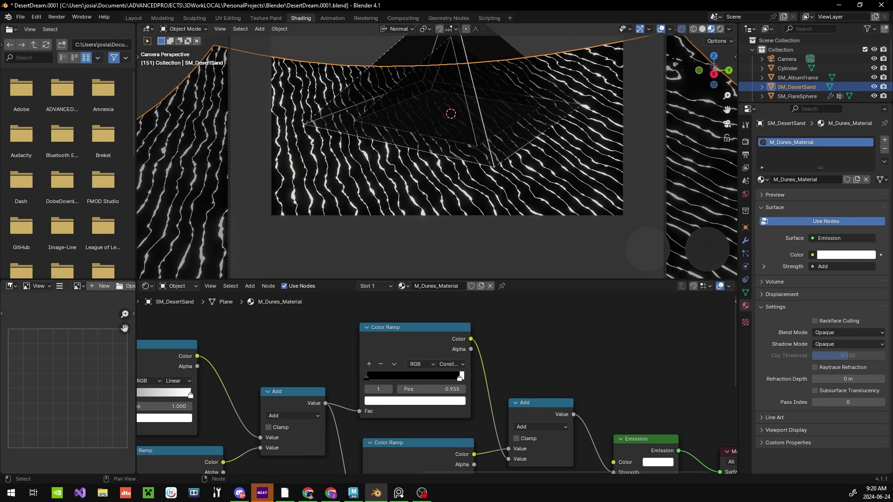
pyautogui.hotkey('ctrl', 'z')
pyautogui.hotkey('ctrl', 'z')
pyautogui.hotkey('ctrl', 'z')
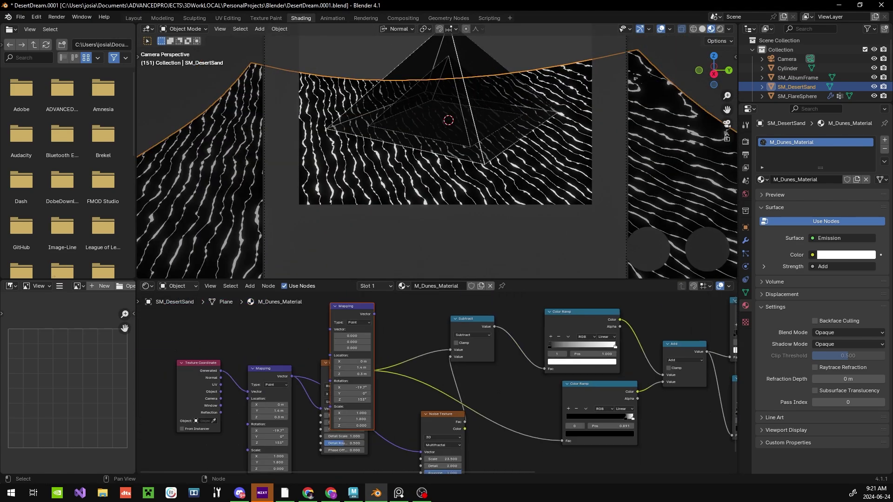
pyautogui.hotkey('ctrl', 'z')
# Undo the Mapping node link and further dune texture mapping edits
pyautogui.hotkey('ctrl', 'z')
pyautogui.moveTo(318, 325); pyautogui.dragTo(588, 364)
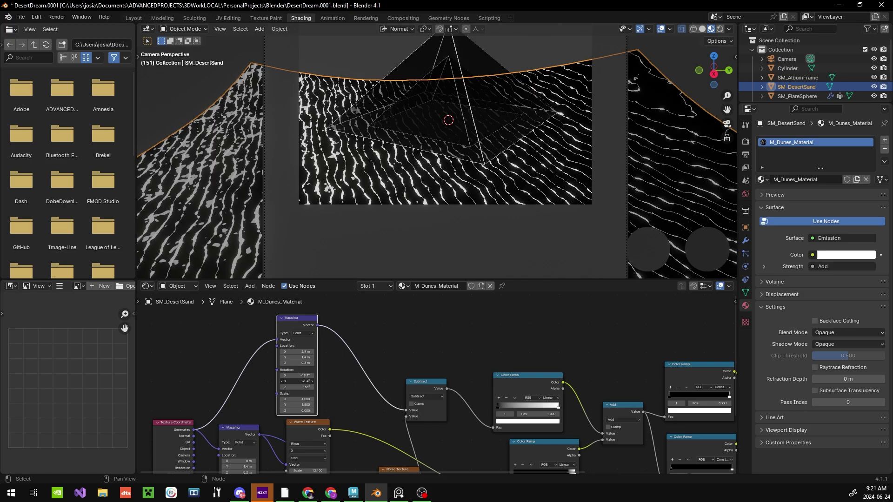
pyautogui.hotkey('ctrl', 'z')
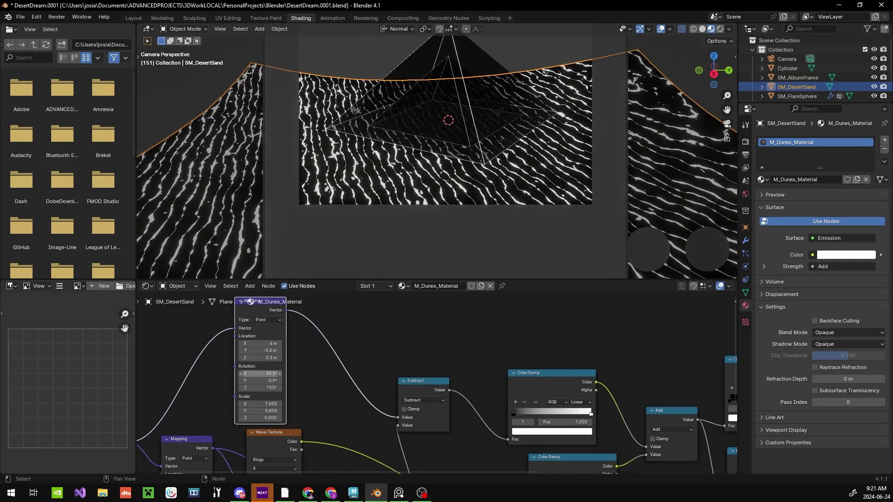
pyautogui.hotkey('ctrl', 'z')
pyautogui.hotkey('ctrl', 'z')
pyautogui.hotkey('ctrl', 'z')
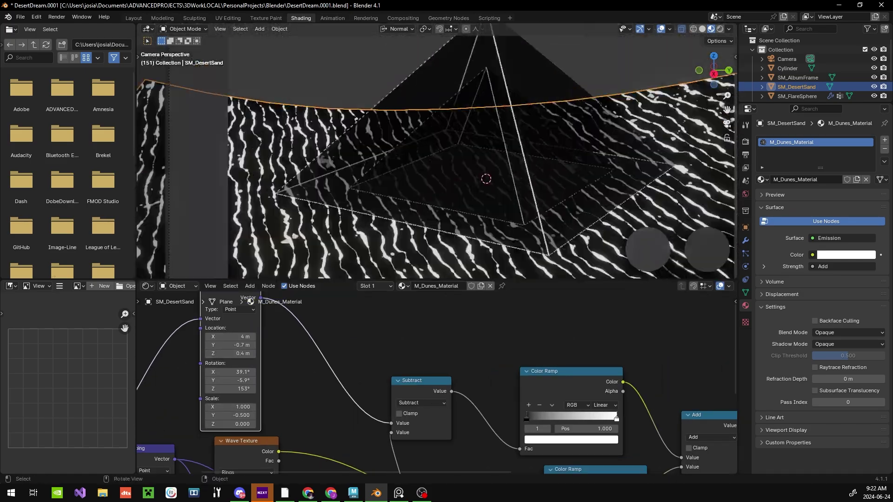
pyautogui.hotkey('ctrl', 'z')
pyautogui.hotkey('ctrl', 'z')
pyautogui.hotkey('ctrl', 'z')
pyautogui.hotkey('ctrl', 'z')
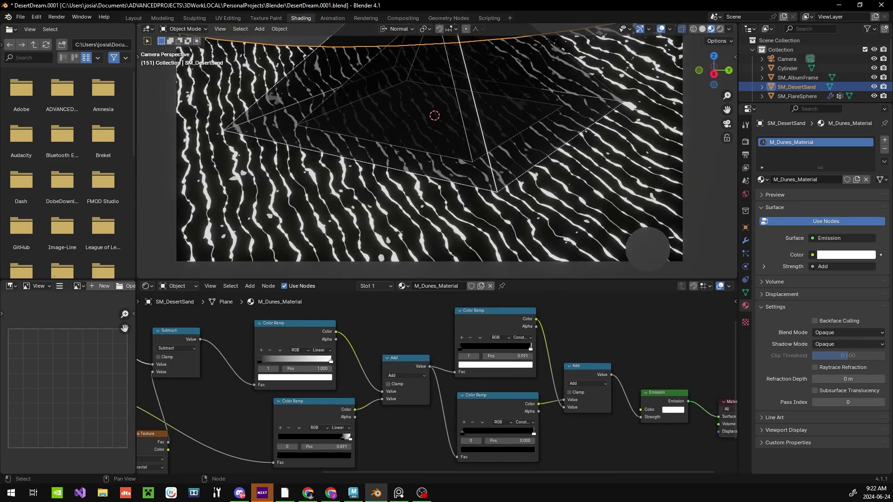
pyautogui.hotkey('ctrl', 'z')
pyautogui.hotkey('ctrl', 'z')
pyautogui.hotkey('ctrl', 'z')
pyautogui.hotkey('ctrl', 'z')
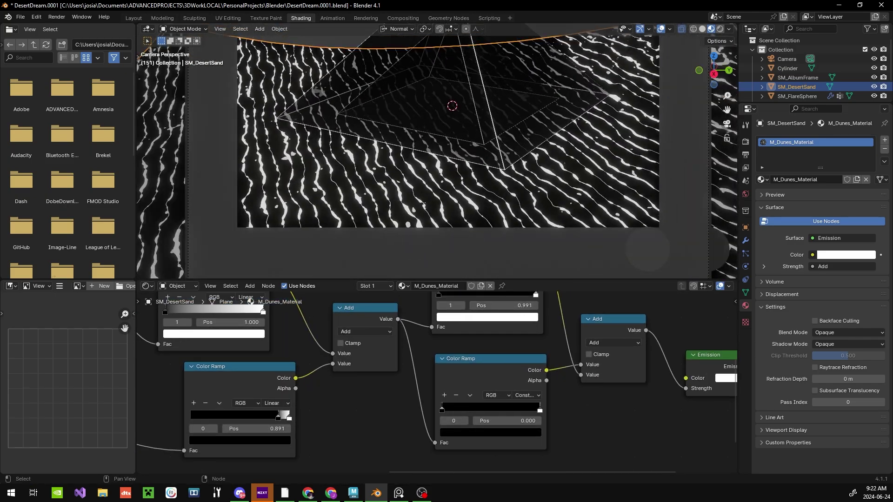
pyautogui.hotkey('ctrl', 'z')
pyautogui.hotkey('ctrl', 'z')
pyautogui.hotkey('ctrl', 'z')
pyautogui.hotkey('ctrl', 'z')
pyautogui.hotkey('ctrl', 'z')
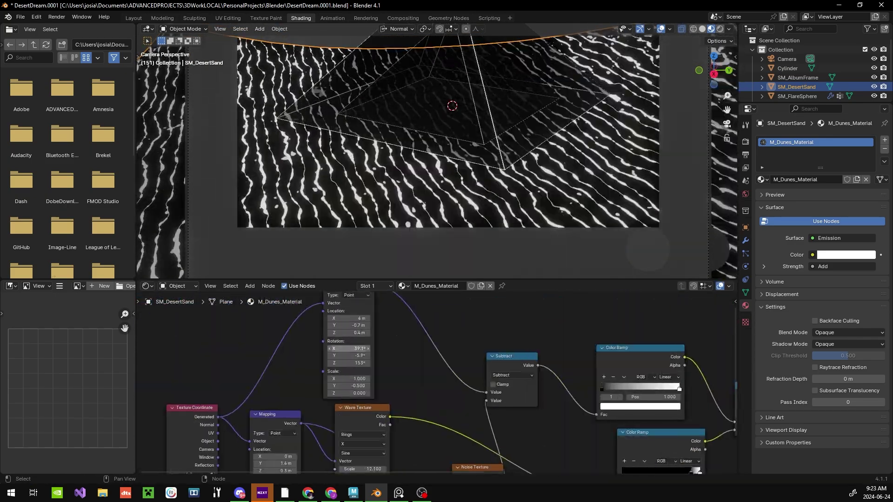
pyautogui.hotkey('ctrl', 'z')
pyautogui.hotkey('ctrl', 'z')
# Set the Wave Texture distortion to 4.9, then step through the undo history
pyautogui.hotkey('ctrl', 'z')
pyautogui.hotkey('ctrl', 'z')
pyautogui.hotkey('ctrl', 'z')
pyautogui.click(440, 402)
pyautogui.write('4.9')
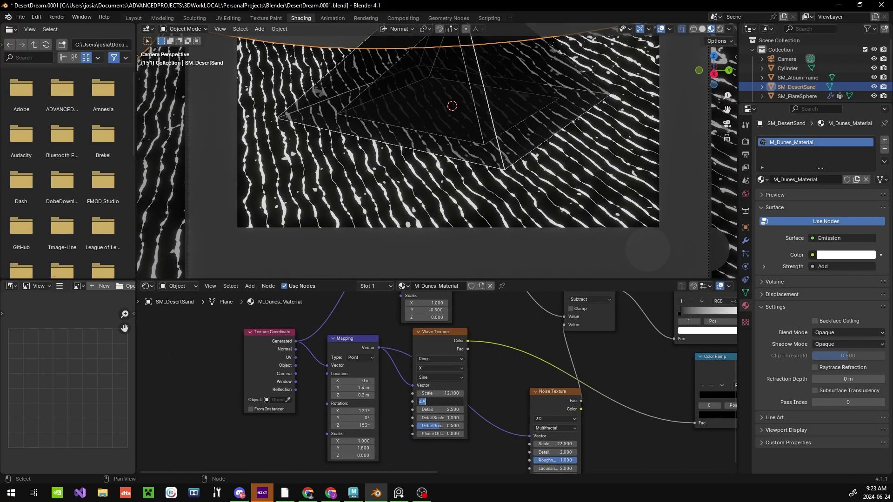
pyautogui.scroll(-2, 437, 151)
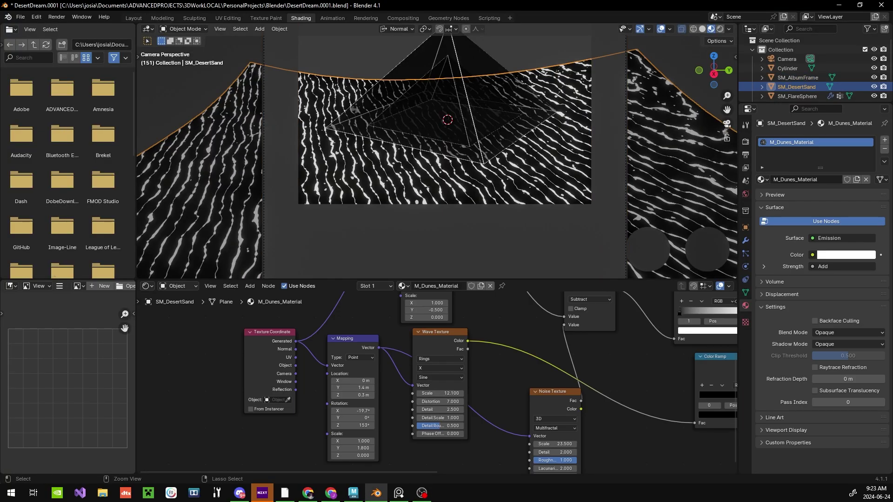
pyautogui.hotkey('ctrl', 'z')
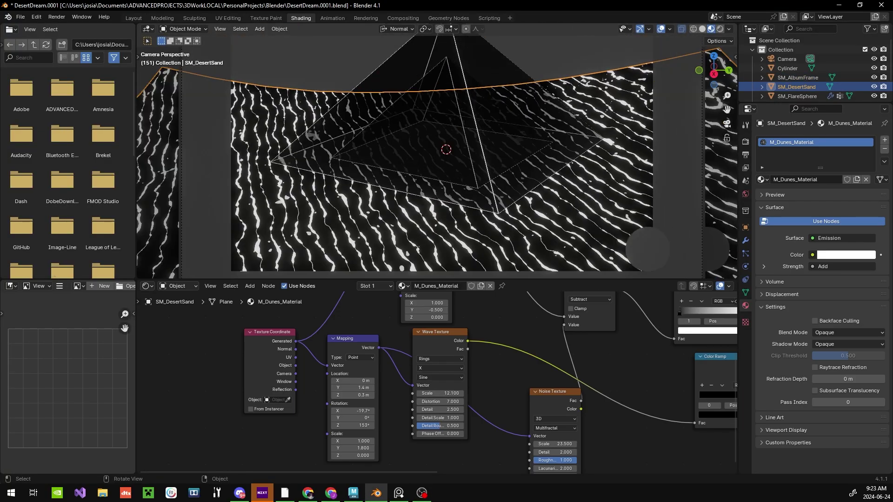
pyautogui.hotkey('ctrl', 'z')
pyautogui.hotkey('ctrl', 'z')
pyautogui.hotkey('ctrl', 'z')
pyautogui.hotkey('ctrl', 'shift', 'z')
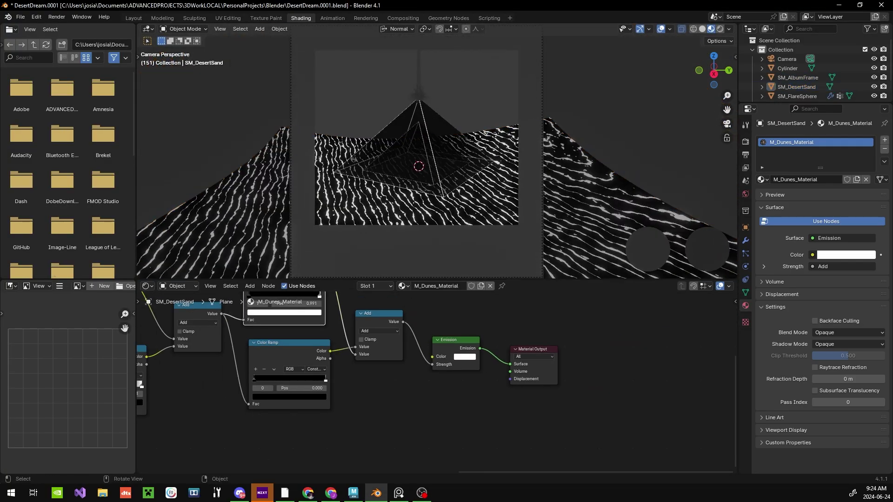
# Add a plane and begin naming it SM_StarsPlane, then cancel and remove it
pyautogui.hotkey('shift', 'a')
pyautogui.click(437, 314)
pyautogui.doubleClick(787, 63)
pyautogui.write('SM_StarsPlane')
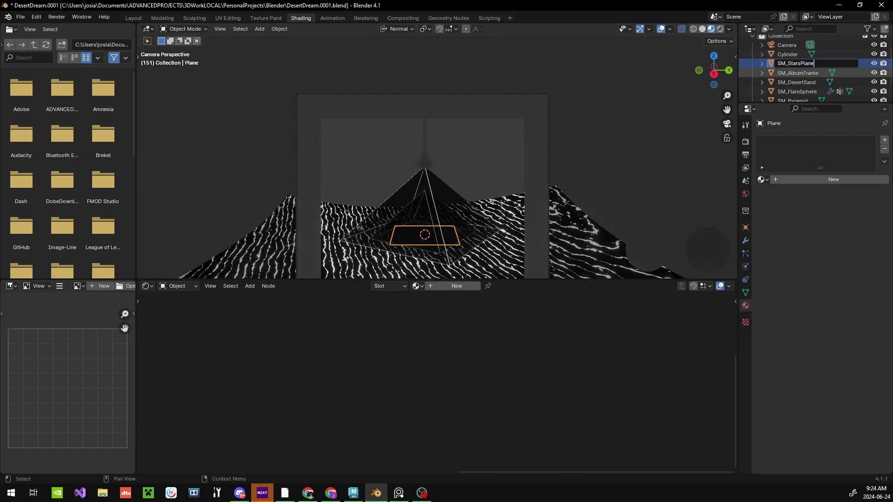
pyautogui.press('Escape')
pyautogui.hotkey('ctrl', 'z')
# Add a UV sphere and scale it up to surround the desert scene
pyautogui.hotkey('shift', 'a')
pyautogui.click(545, 270)
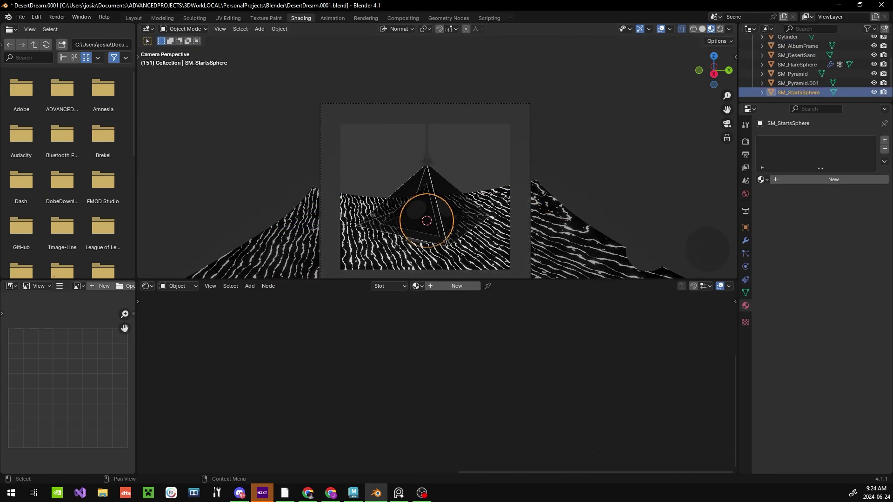
pyautogui.press('Return')
pyautogui.moveTo(426, 221); pyautogui.dragTo(436, 157, button='middle')
# Flip the sphere's normals inward using the F3 operator search
pyautogui.press('Tab')
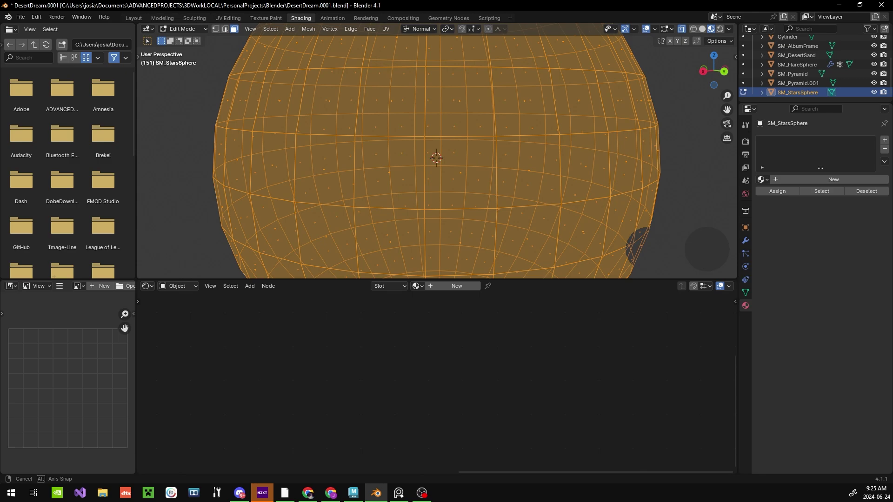
pyautogui.press('F3')
pyautogui.click(370, 28)
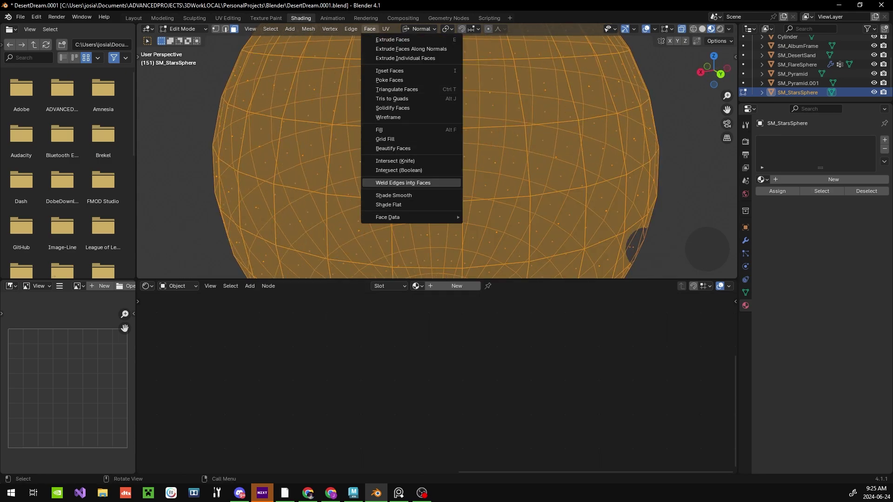
pyautogui.press('Escape')
pyautogui.press('F3')
pyautogui.press('Return')
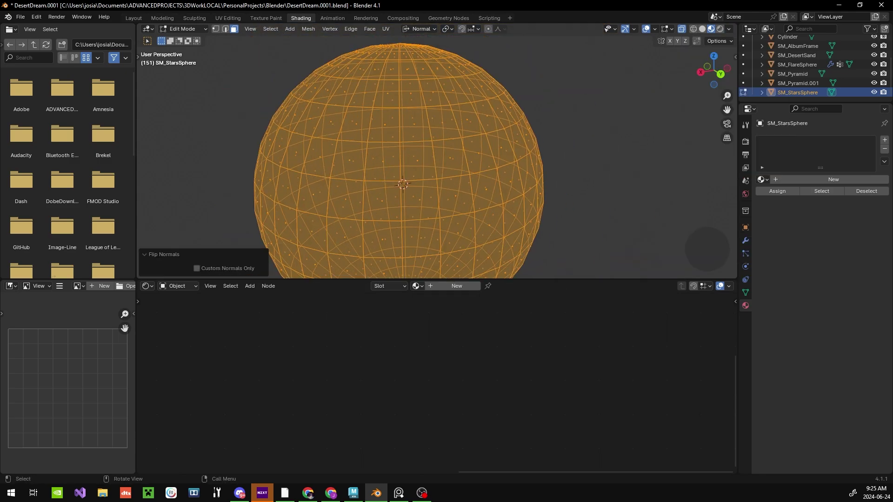
# Show face orientation and replace the sphere's shader with a black Diffuse BSDF
pyautogui.click(666, 29)
pyautogui.click(600, 98)
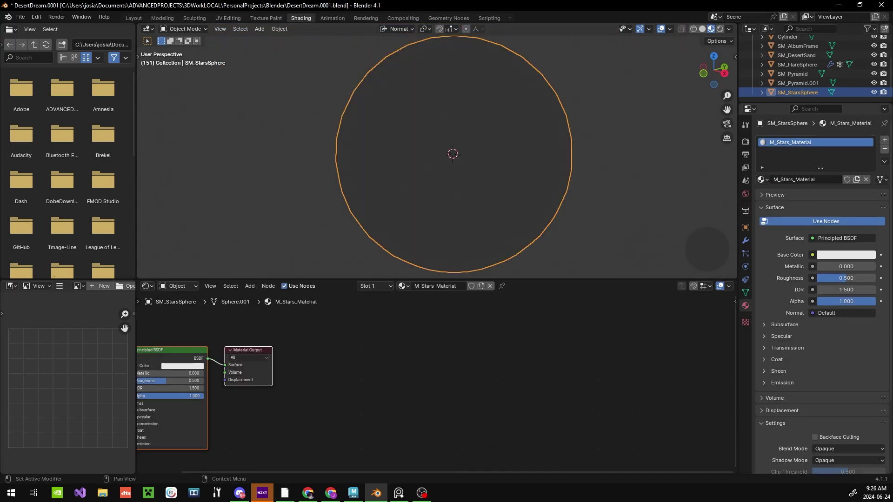
pyautogui.write('uv')
pyautogui.moveTo(389, 358); pyautogui.dragTo(384, 346)
pyautogui.click(326, 434)
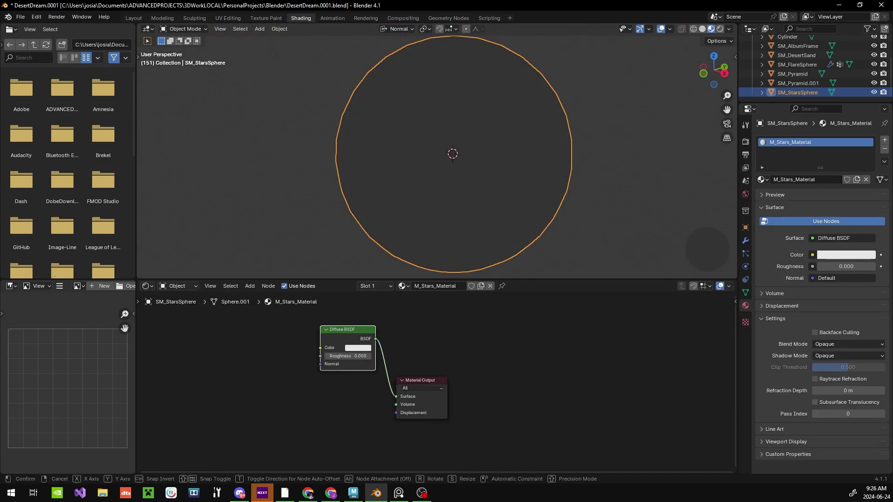
pyautogui.press('Tab')
# Select one seam-bounded half of the sphere in edge selection mode
pyautogui.press('2')
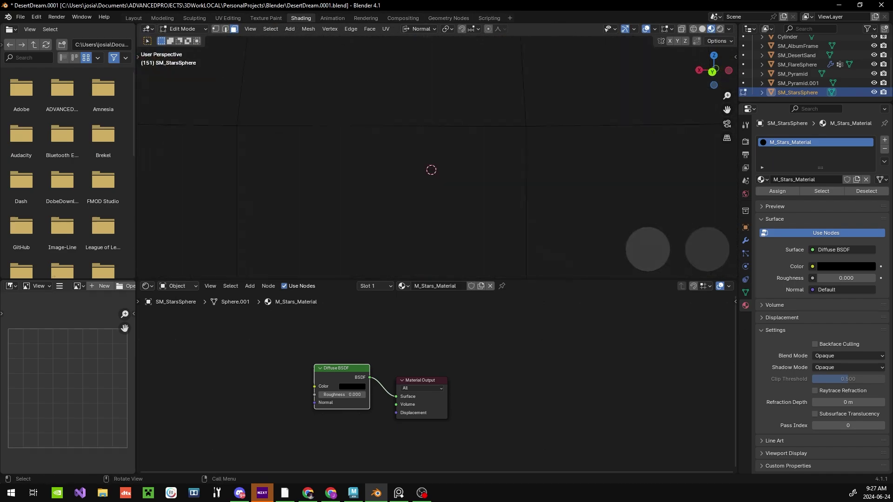
pyautogui.press('l')
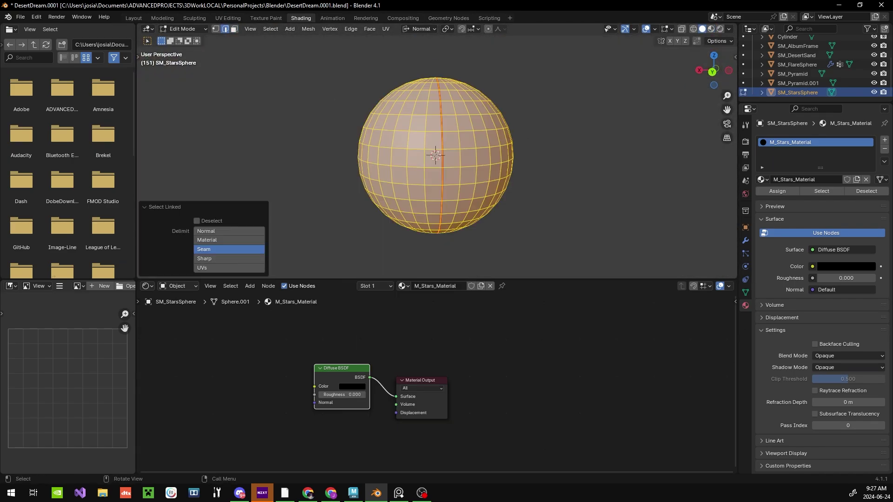
pyautogui.press('l')
pyautogui.press('k')
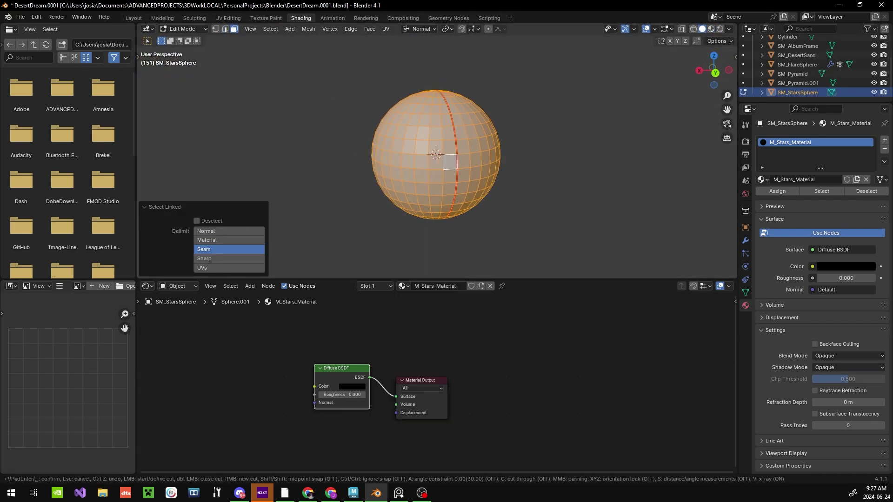
pyautogui.press('Return')
pyautogui.press('l')
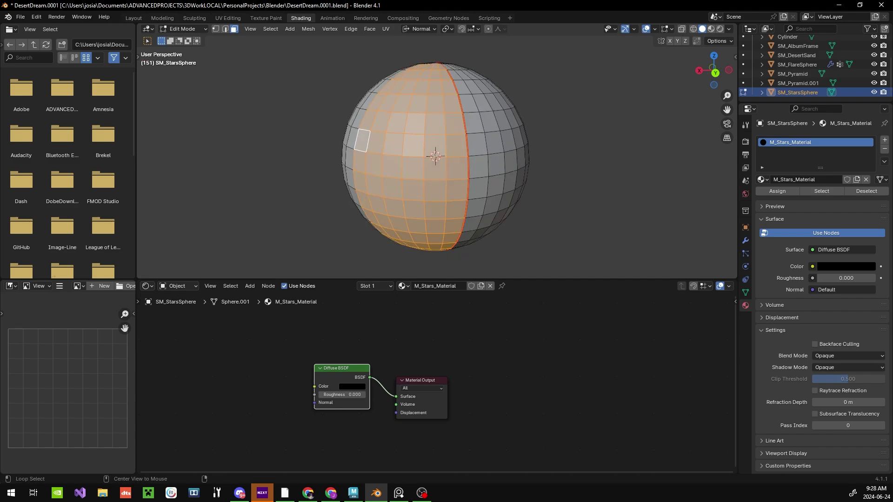
# Delete that half and the leftover pole faces to leave a dome
pyautogui.moveTo(437, 156); pyautogui.dragTo(484, 177, button='middle')
pyautogui.press('x')
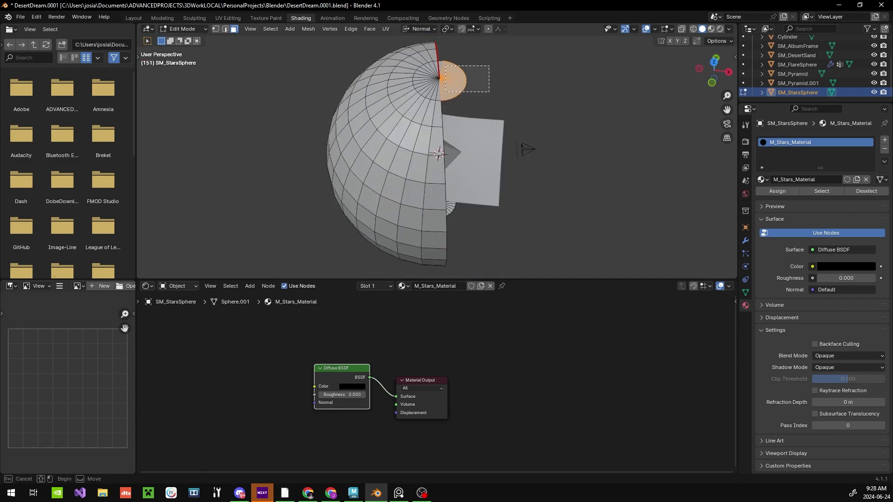
pyautogui.moveTo(522, 146); pyautogui.dragTo(418, 140, button='middle')
pyautogui.press('x')
pyautogui.click(261, 90)
pyautogui.press('Tab')
# Rotate the dome -10° and scale it down, checking through the camera
pyautogui.press('r')
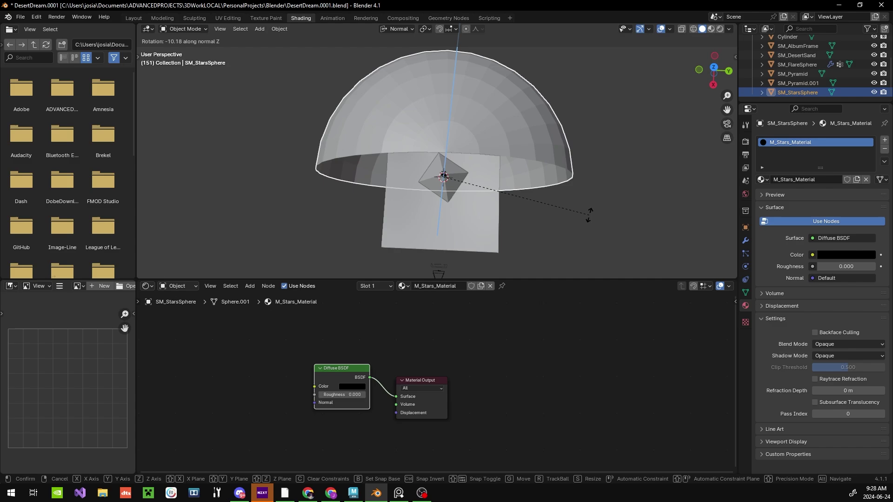
pyautogui.press('s')
pyautogui.click(557, 230)
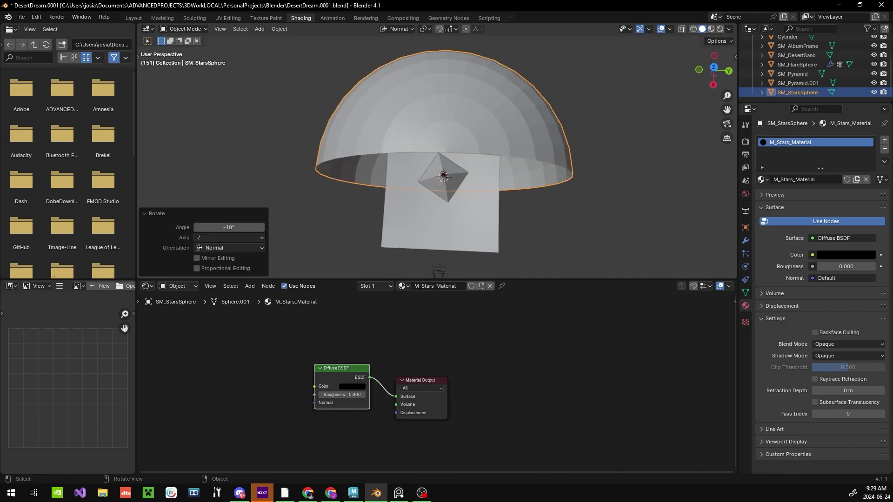
pyautogui.press('KP_0')
pyautogui.moveTo(557, 230); pyautogui.dragTo(557, 230, button='middle')
# Create a new geometry nodes tree for the dome in the Geometry Nodes workspace
pyautogui.press('`')
pyautogui.click(493, 262)
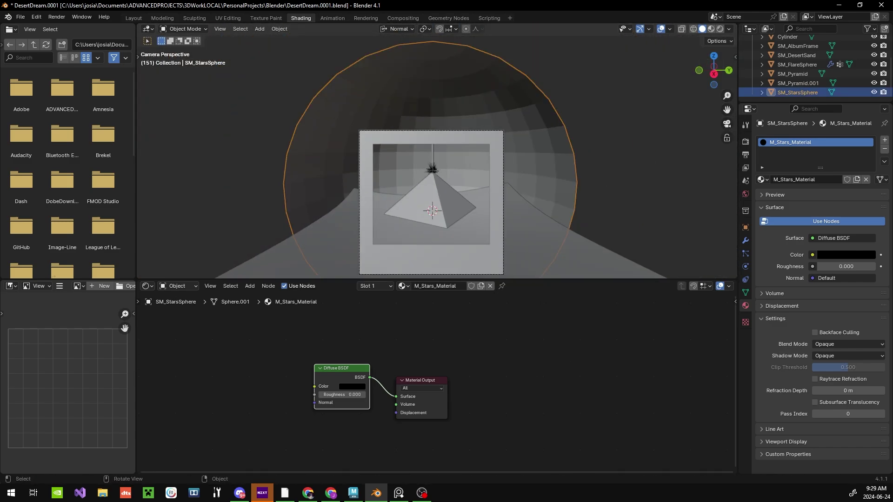
pyautogui.click(449, 18)
pyautogui.press('`')
# Add a Distribute Points on Faces node (density 31.1) wired into the output
pyautogui.write('distribute')
pyautogui.press('Return')
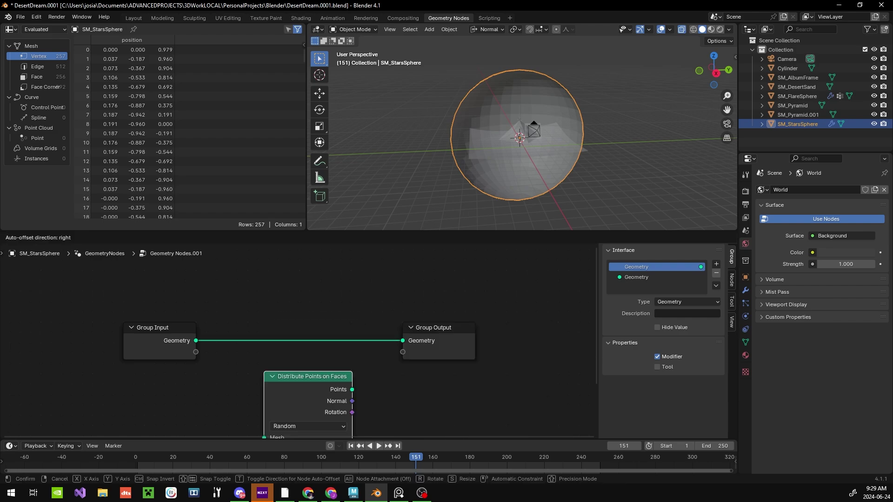
pyautogui.moveTo(209, 310); pyautogui.dragTo(275, 361)
pyautogui.moveTo(319, 383); pyautogui.dragTo(344, 383)
pyautogui.scroll(-2, 475, 359)
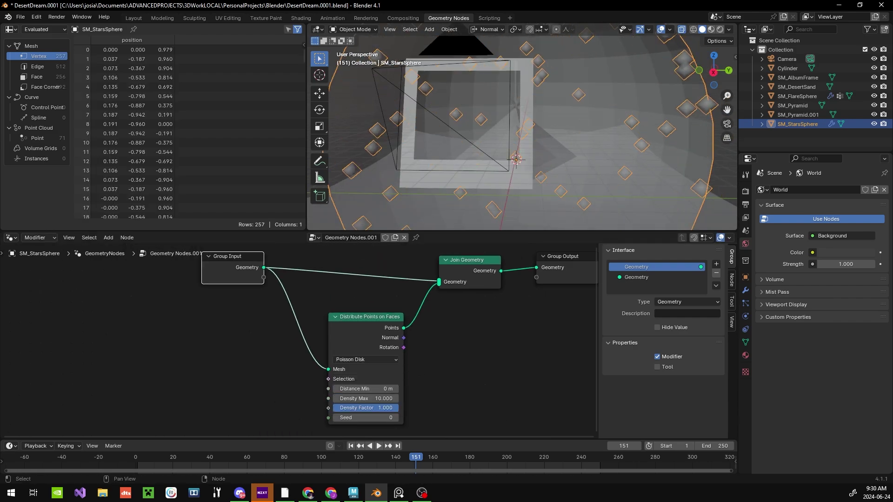
# Add Instance on Points with a UV Sphere node as the instance
pyautogui.press('F3')
pyautogui.click(557, 442)
pyautogui.click(507, 396)
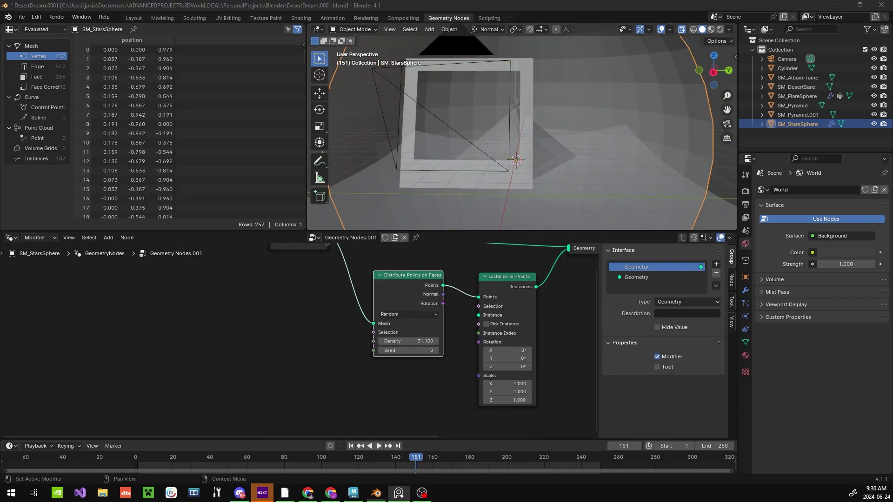
pyautogui.moveTo(474, 261); pyautogui.dragTo(354, 344)
pyautogui.write('uv sphere')
pyautogui.press('Return')
# Set the instance scale to 0.1 on all three axes
pyautogui.click(354, 387)
pyautogui.write('0.1')
pyautogui.press('Return')
pyautogui.moveTo(504, 335); pyautogui.dragTo(467, 399, button='middle')
pyautogui.click(467, 399)
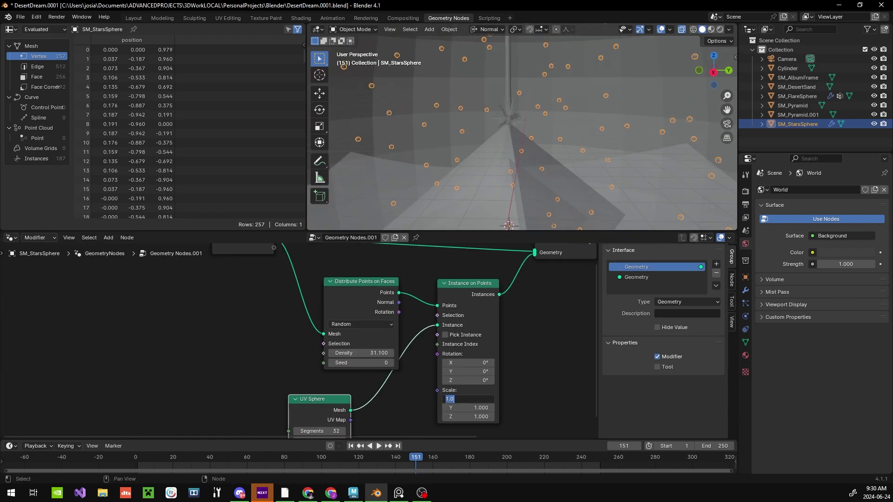
# Zoom around the node tree and add a separate UV Sphere object
pyautogui.scroll(-2, 467, 408)
pyautogui.scroll(3, 428, 355)
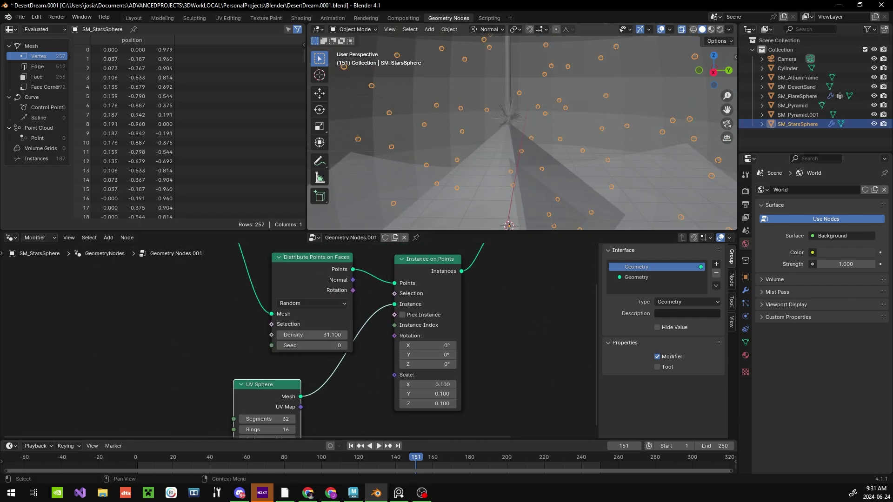
pyautogui.scroll(-3, 521, 140)
pyautogui.press('KP_Add')
pyautogui.press('KP_Subtract')
pyautogui.hotkey('shift', 'a')
# Replace the extra UV sphere with a new icosphere (2 subdivisions, 1 m radius) in the Modeling workspace
pyautogui.click(665, 191)
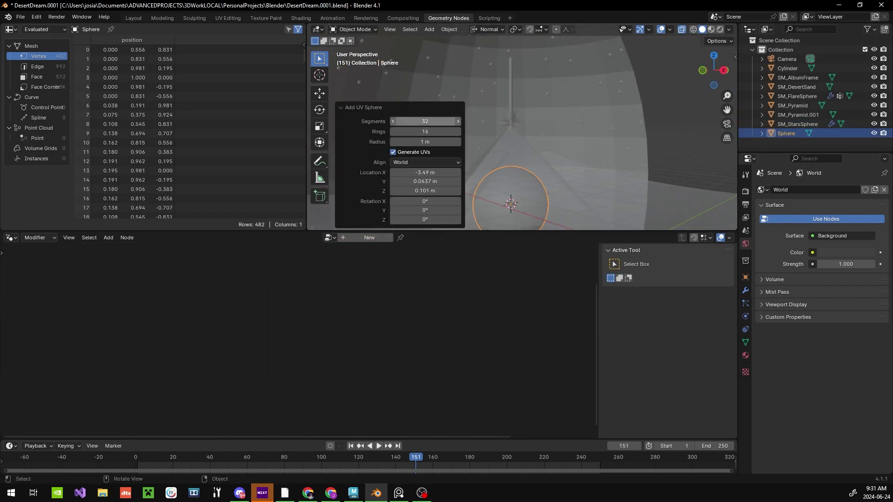
pyautogui.press('3')
pyautogui.press('Delete')
pyautogui.click(163, 17)
pyautogui.hotkey('shift', 'a')
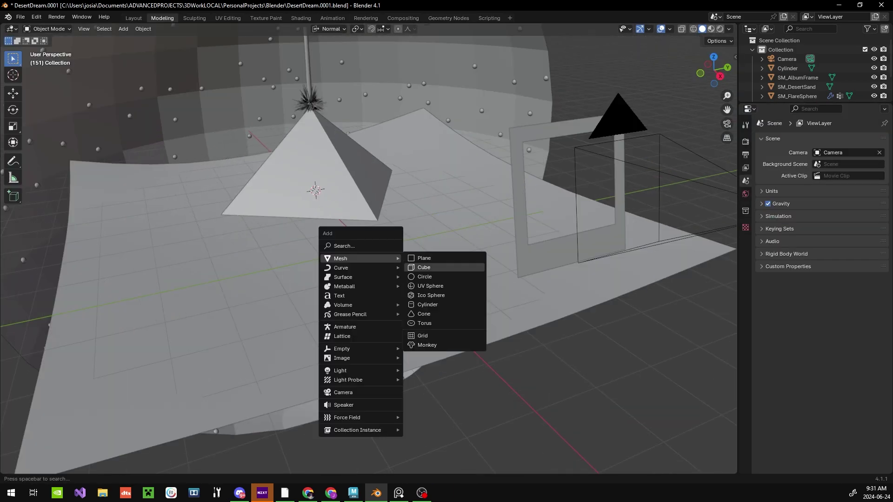
pyautogui.click(442, 294)
pyautogui.hotkey('alt', 'z')
pyautogui.press('KP_Decimal')
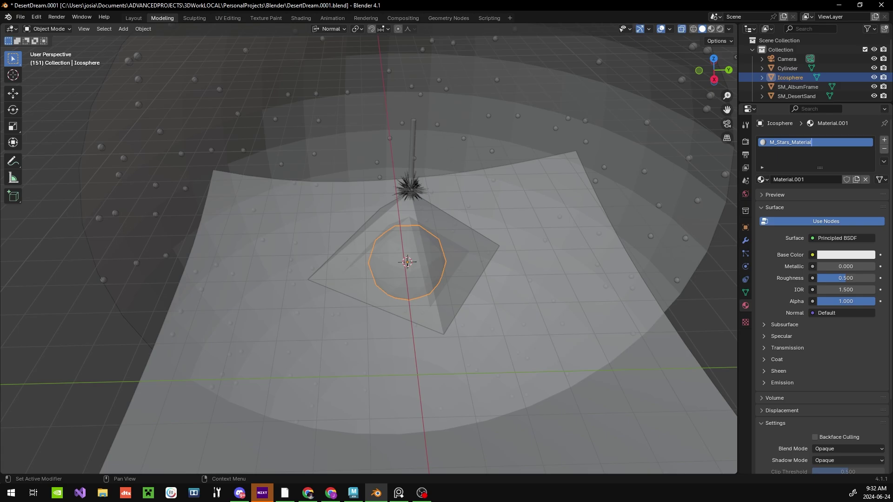
pyautogui.hotkey('ctrl', 'z')
pyautogui.hotkey('ctrl', 'z')
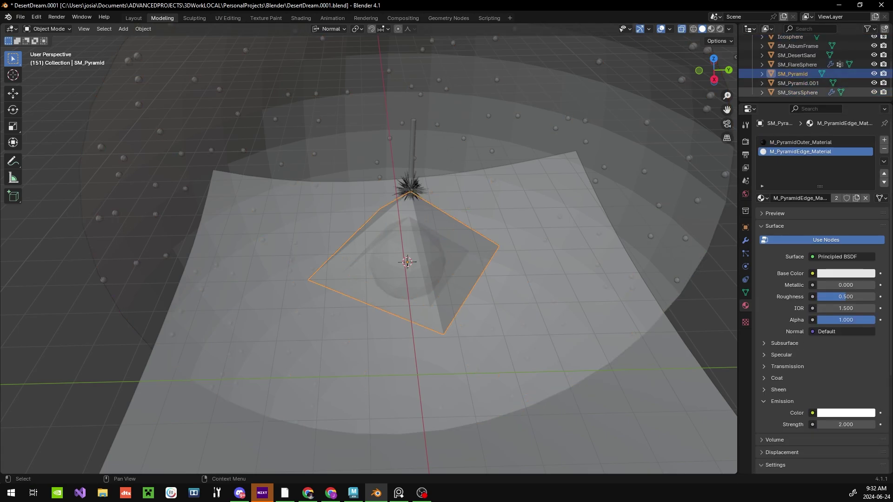
pyautogui.hotkey('ctrl', 'z')
pyautogui.hotkey('ctrl', 'z')
pyautogui.hotkey('ctrl', 'z')
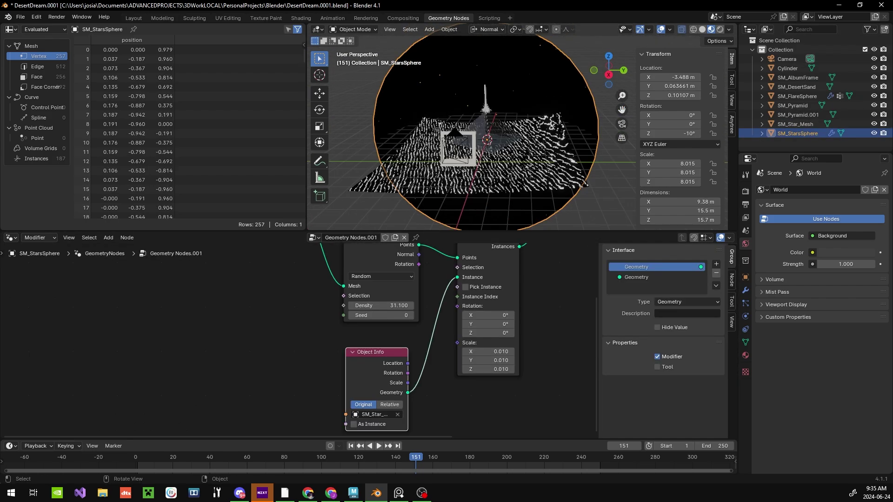
# Set the star instance scale to 0.05, checking through the scene camera
pyautogui.press('KP_0')
pyautogui.hotkey('alt', 'a')
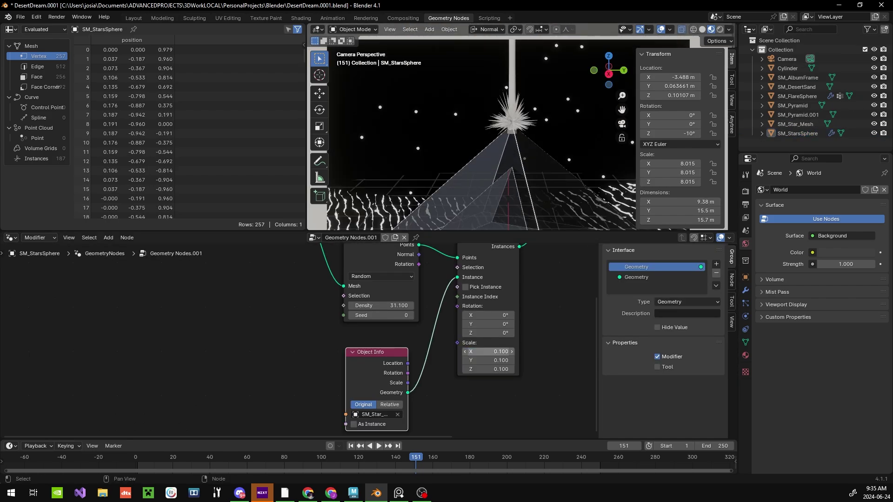
pyautogui.write('5')
pyautogui.press('Return')
pyautogui.scroll(-3, 469, 135)
# Enlarge the old star sphere to 12.340 scale
pyautogui.click(606, 208)
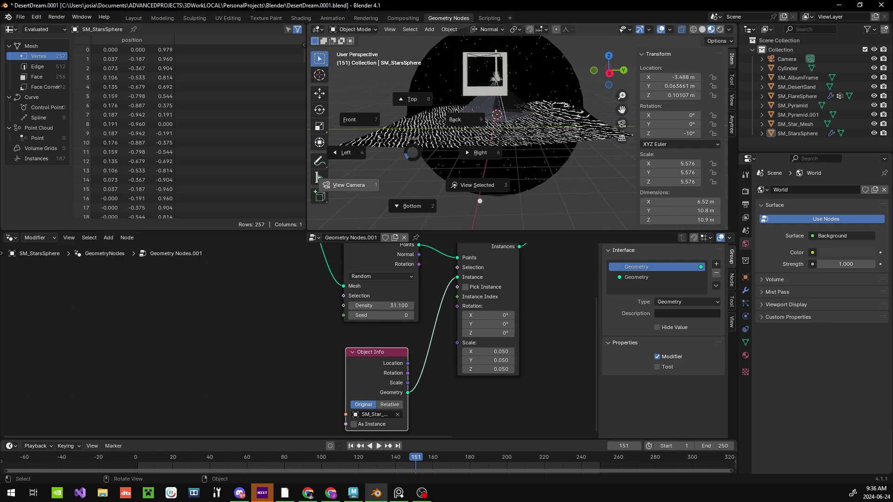
pyautogui.press('s')
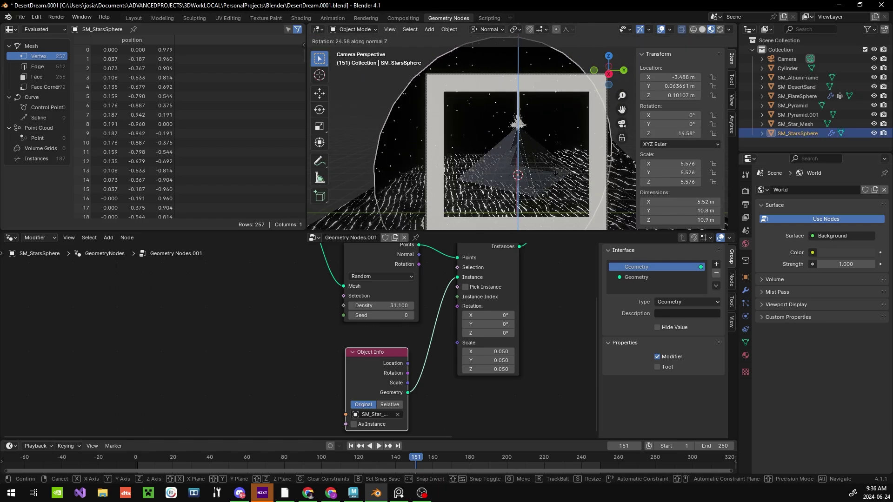
pyautogui.press('s')
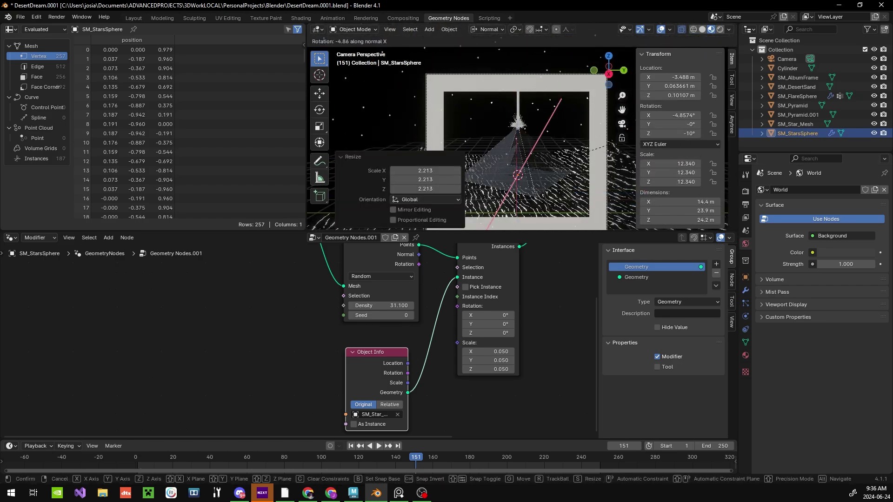
pyautogui.press('KP_0')
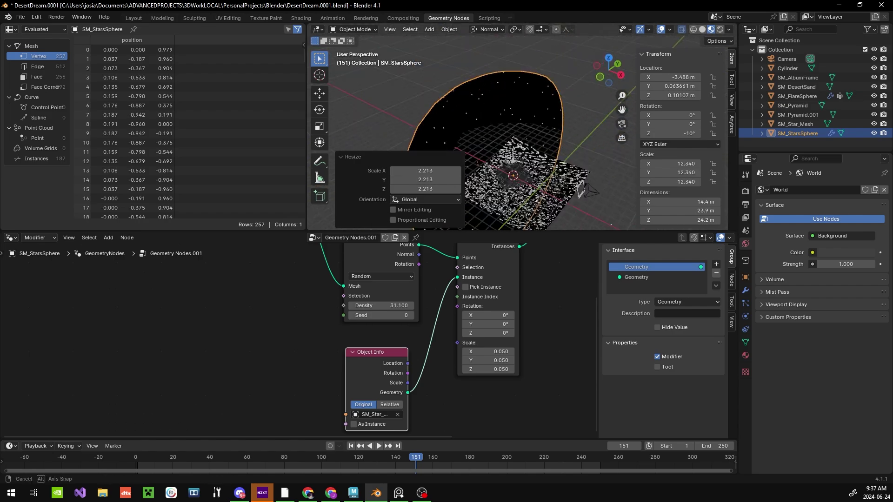
# Delete the old SM_StarsSphere star sphere
pyautogui.press('Delete')
pyautogui.hotkey('shift', 'a')
pyautogui.press('Escape')
pyautogui.hotkey('ctrl', 'z')
pyautogui.press('Delete')
pyautogui.hotkey('shift', 'a')
# Add a UV sphere where the star sphere was and scale it up to about 14.2
pyautogui.click(627, 182)
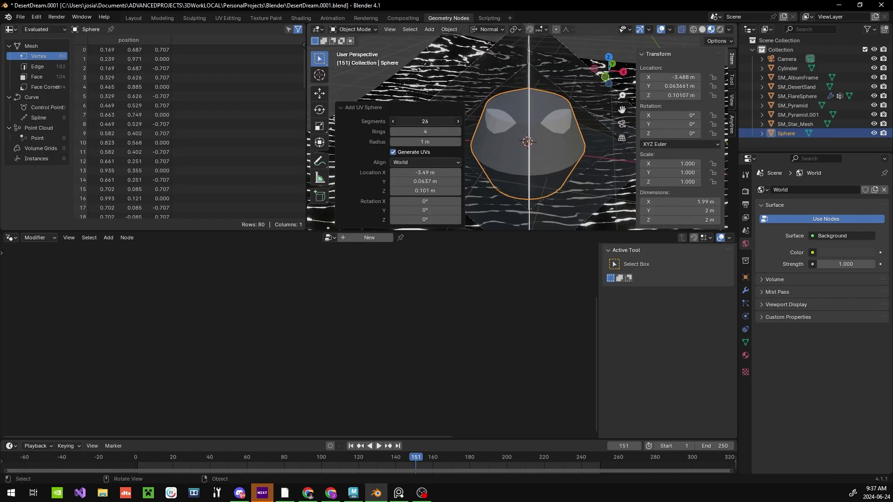
pyautogui.press('KP_Decimal')
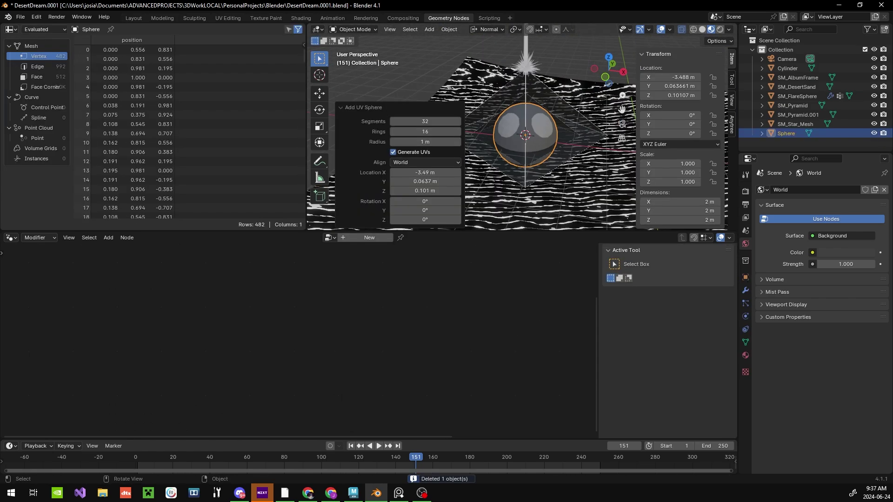
pyautogui.press('s')
pyautogui.click(581, 196)
pyautogui.moveTo(582, 195); pyautogui.dragTo(551, 134, button='middle')
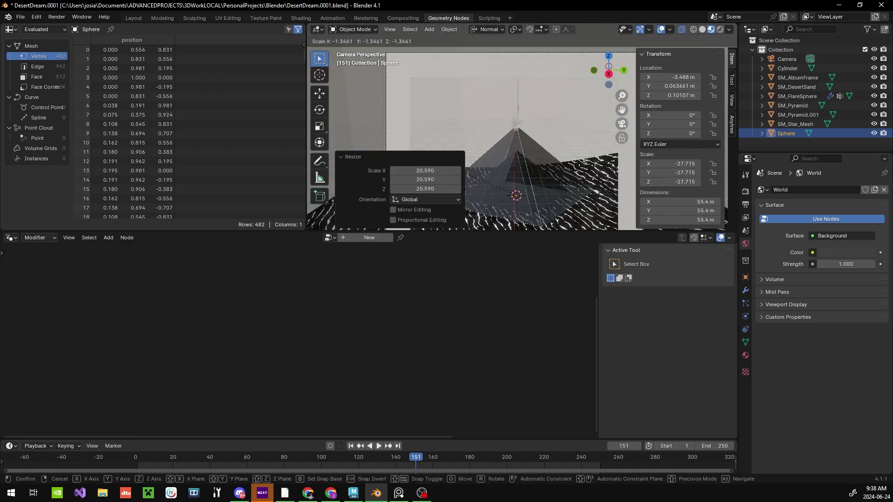
pyautogui.press('KP_Divide')
# Rename the new sphere to SM_BGStar_Mesh
pyautogui.press('F3')
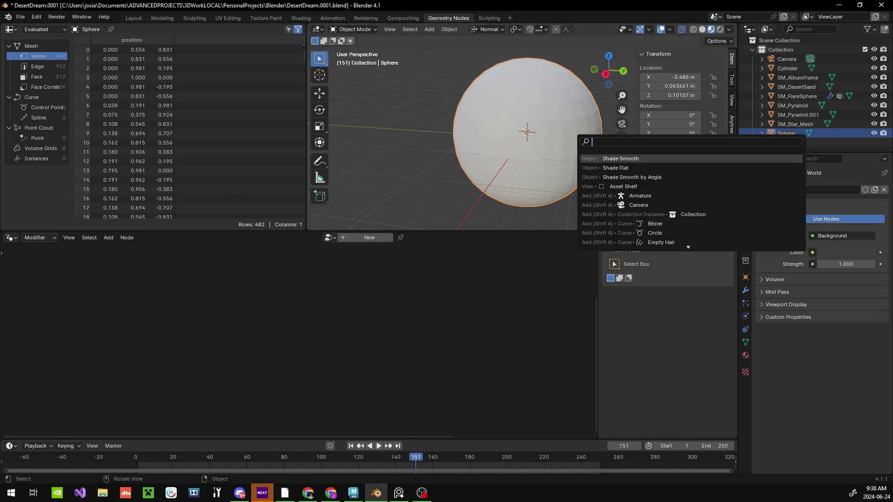
pyautogui.press('Escape')
pyautogui.press('F2')
pyautogui.write('sm')
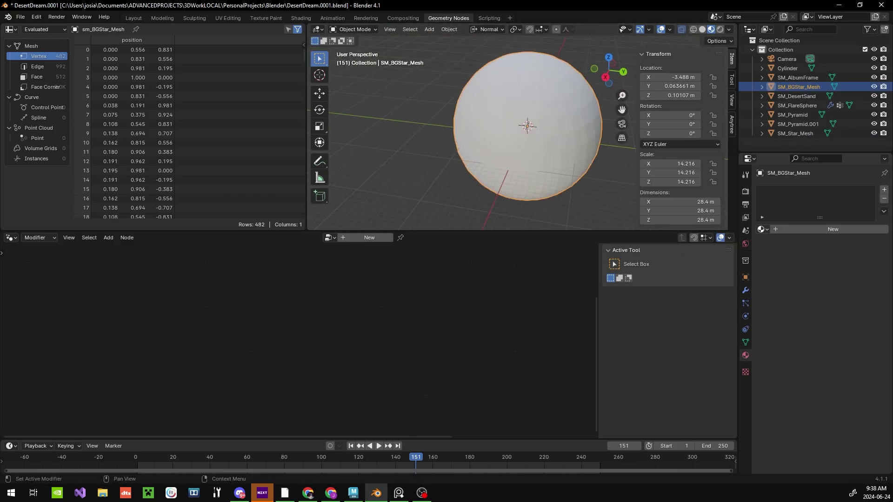
# Assign the GEO_BGStars star-scattering node group to the sphere
pyautogui.click(328, 238)
pyautogui.click(354, 260)
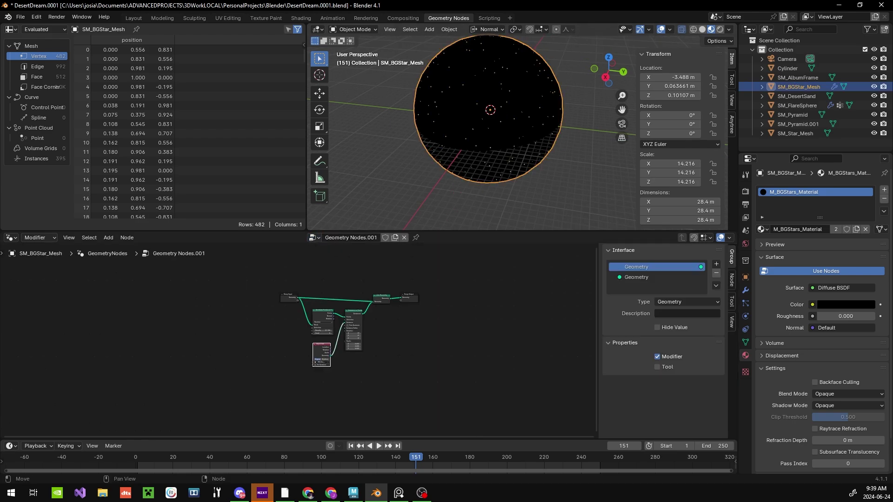
pyautogui.hotkey('ctrl', 'z')
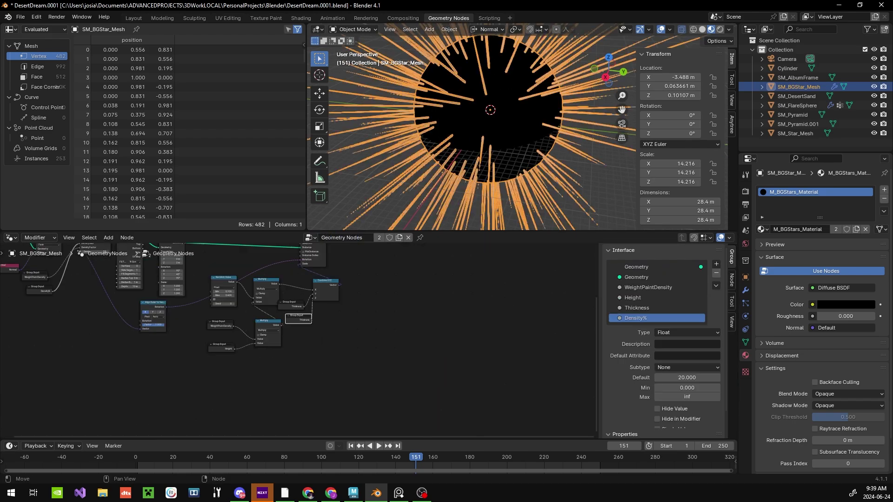
pyautogui.click(327, 251)
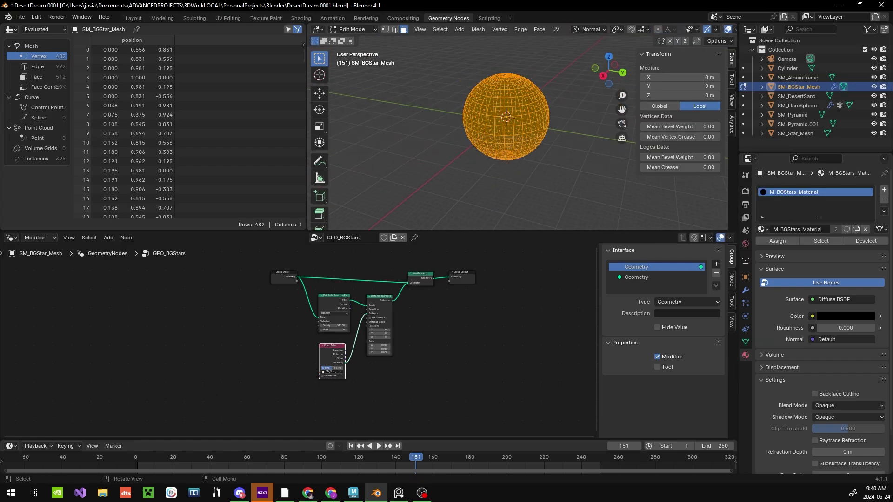
pyautogui.press('n')
# Set the star Density to 100 and the instance scale to 0.020
pyautogui.press('KP_0')
pyautogui.hotkey('alt', 'a')
pyautogui.scroll(4, 291, 327)
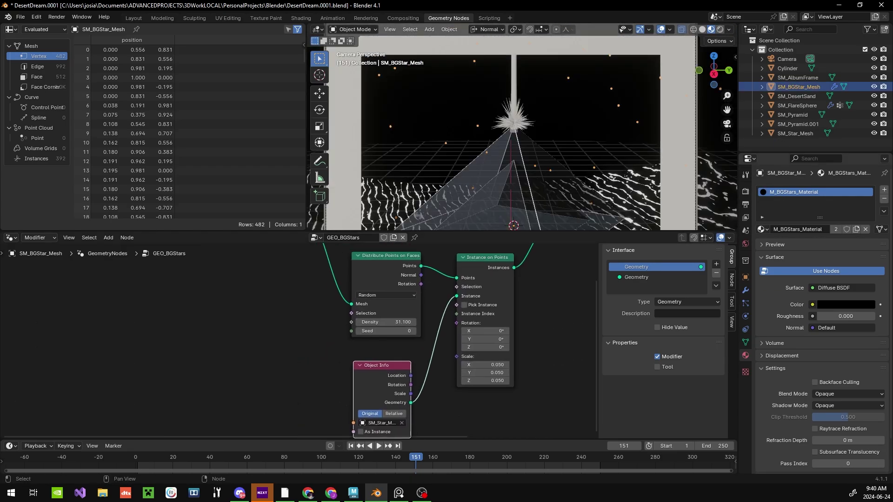
pyautogui.write('100')
pyautogui.press('Return')
pyautogui.moveTo(484, 365); pyautogui.dragTo(493, 381)
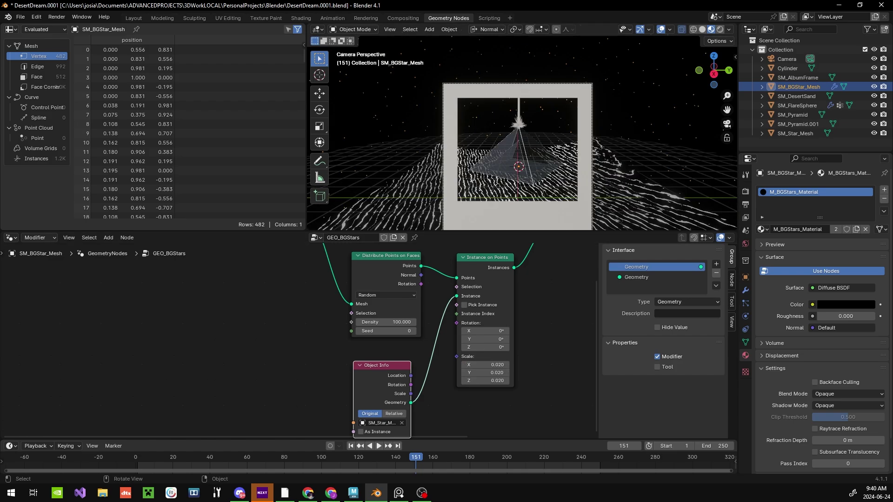
pyautogui.scroll(3, 521, 135)
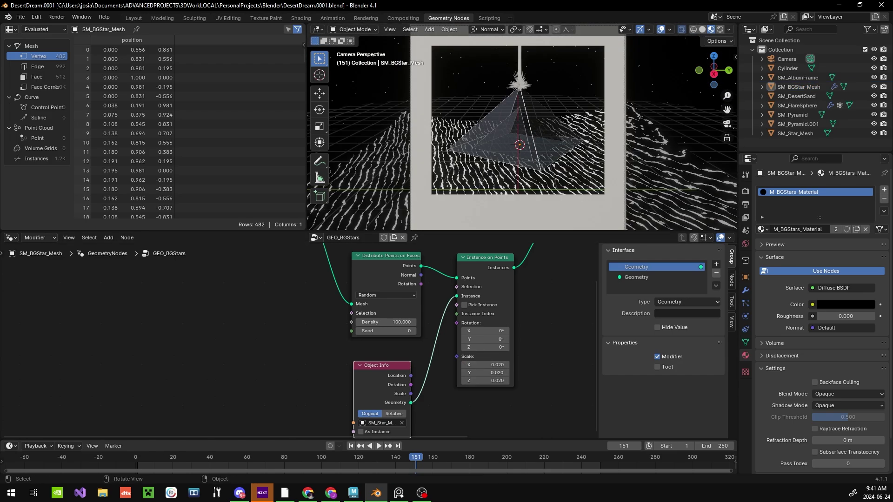
pyautogui.scroll(2, 521, 135)
pyautogui.click(798, 124)
# Create the new M_PyramidInner_Material in the inner pyramid's first material slot
pyautogui.press('KP_Decimal')
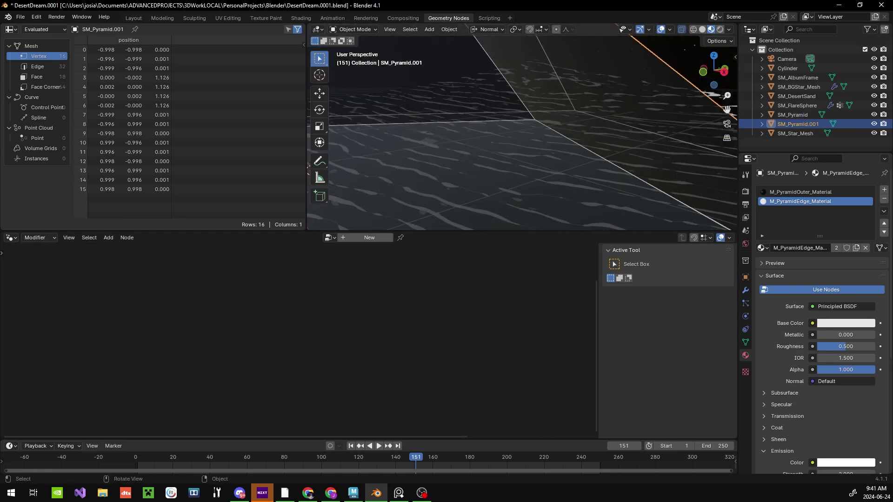
pyautogui.moveTo(512, 149); pyautogui.dragTo(555, 119, button='middle')
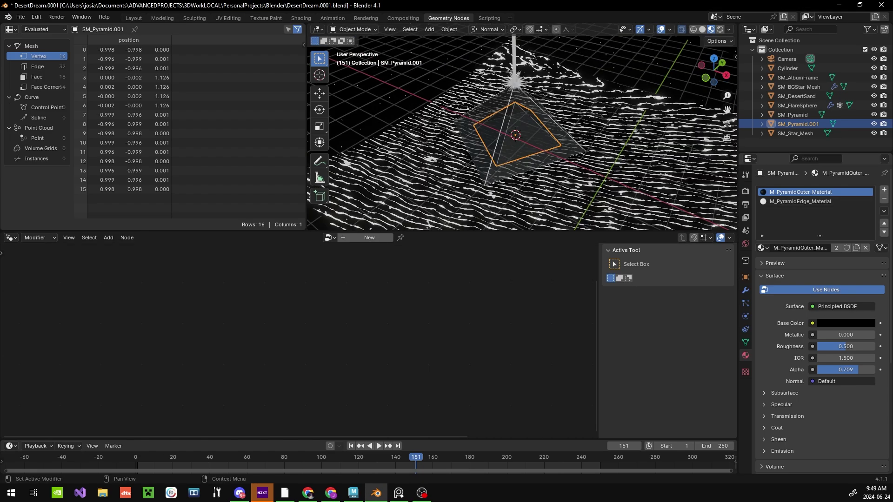
pyautogui.click(884, 189)
pyautogui.click(819, 247)
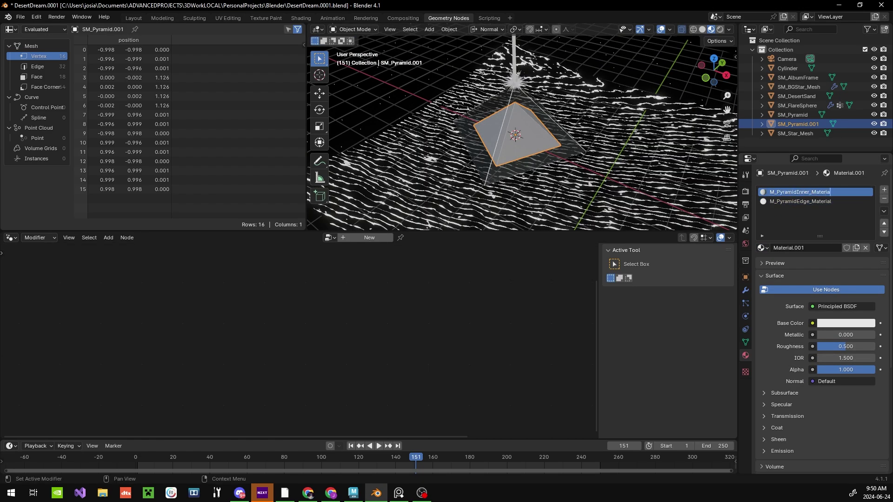
pyautogui.scroll(2, 521, 135)
pyautogui.moveTo(521, 135); pyautogui.dragTo(549, 121, button='middle')
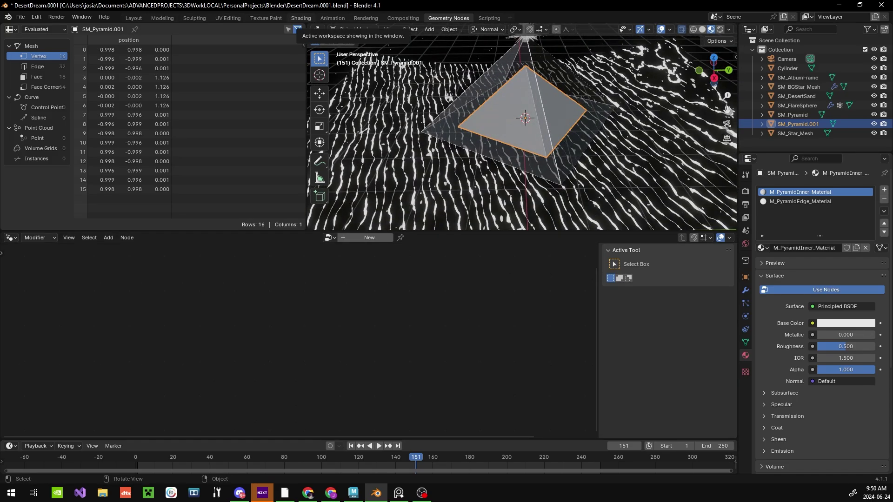
# Connect a black Diffuse BSDF to the material's surface in the Shading workspace
pyautogui.click(301, 17)
pyautogui.press('F3')
pyautogui.write('b')
pyautogui.moveTo(349, 343); pyautogui.dragTo(380, 351)
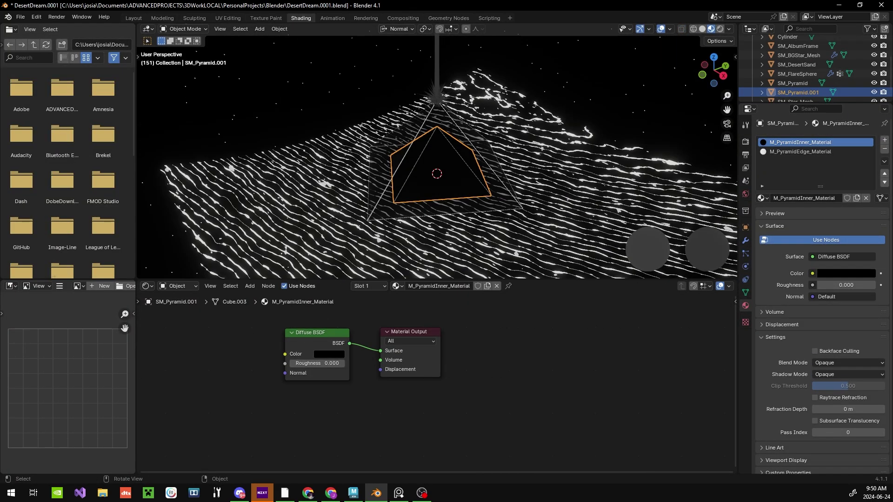
pyautogui.click(511, 117)
pyautogui.press('KP_0')
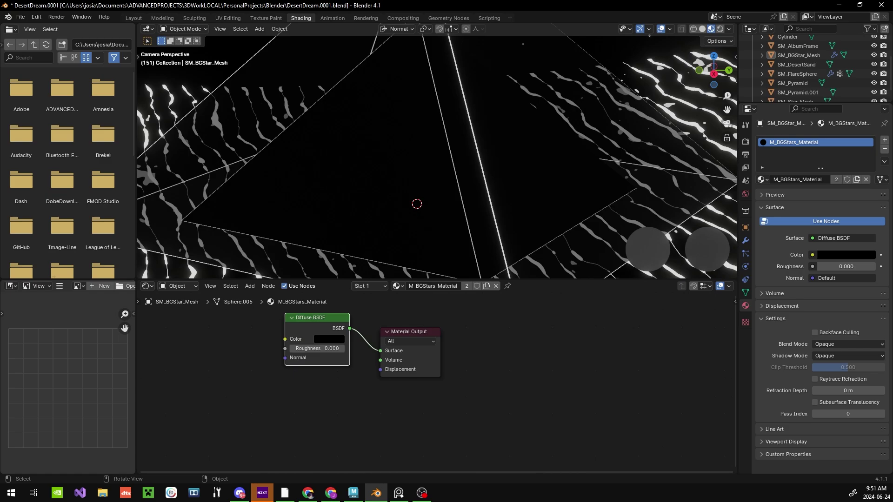
# Inspect the inner pyramid's mesh in local view with material preview
pyautogui.press('KP_Divide')
pyautogui.press('Tab')
pyautogui.press('a')
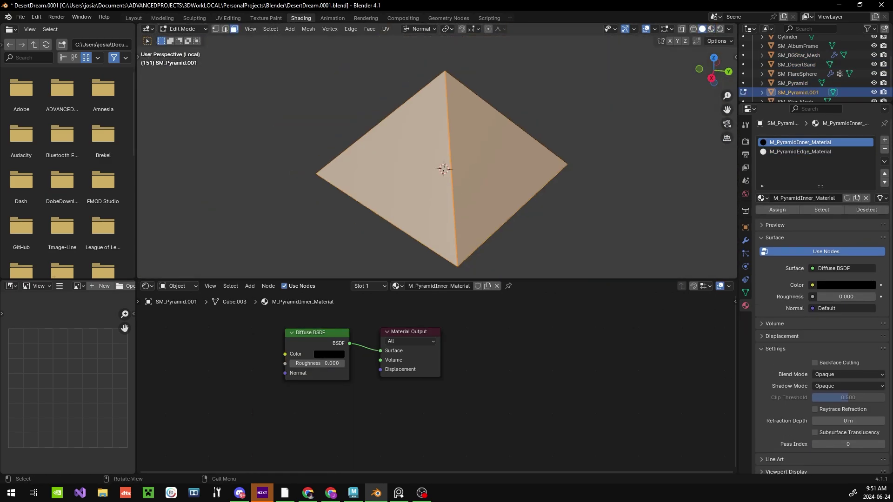
pyautogui.moveTo(438, 154)
pyautogui.mouseDown(button='middle')
pyautogui.moveTo(418, 140)
pyautogui.moveTo(409, 186)
pyautogui.moveTo(419, 121)
pyautogui.moveTo(418, 177)
pyautogui.mouseUp(button='middle')
pyautogui.scroll(3, 437, 153)
pyautogui.scroll(-3, 437, 153)
pyautogui.hotkey('alt', 'a')
pyautogui.press('z')
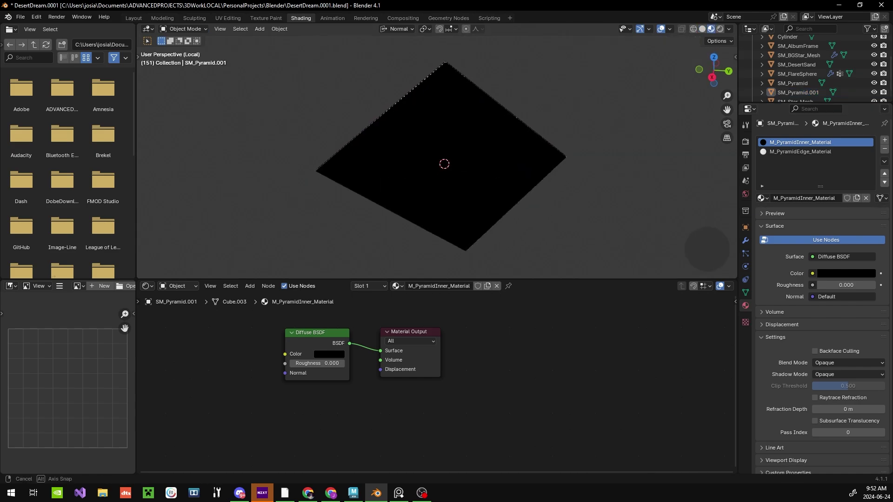
pyautogui.press('Tab')
# Return to the full scene and isolate the outer pyramid in local view
pyautogui.press('KP_Divide')
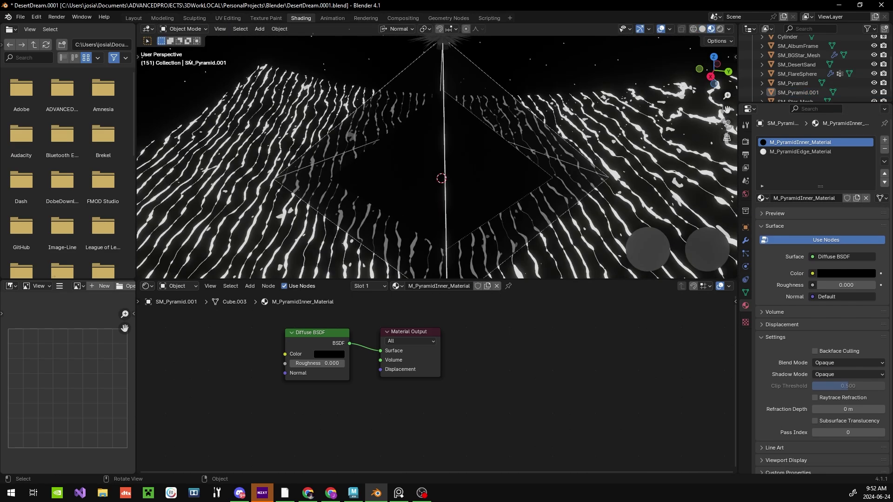
pyautogui.moveTo(437, 154)
pyautogui.mouseDown(button='middle')
pyautogui.moveTo(419, 153)
pyautogui.moveTo(447, 154)
pyautogui.mouseUp(button='middle')
pyautogui.click(465, 139)
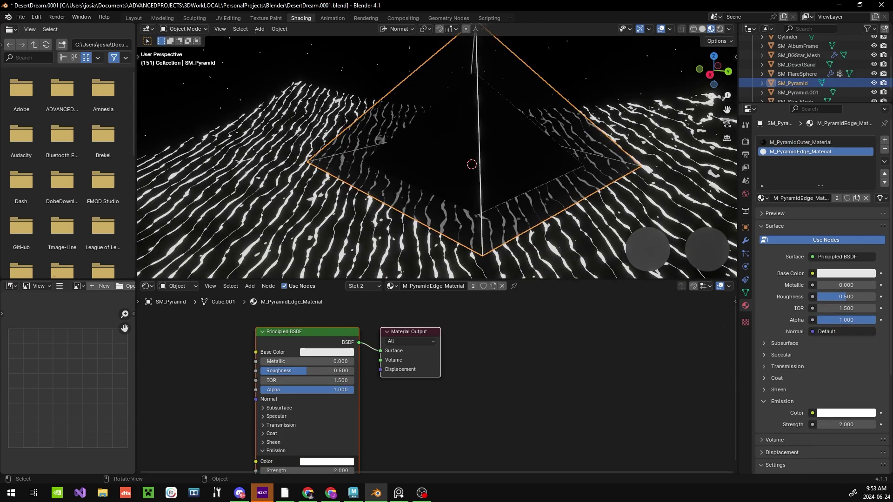
pyautogui.press('KP_Divide')
pyautogui.hotkey('shift', 'a')
# Add a plane centred on the 3D cursor, ready for mesh editing
pyautogui.click(389, 211)
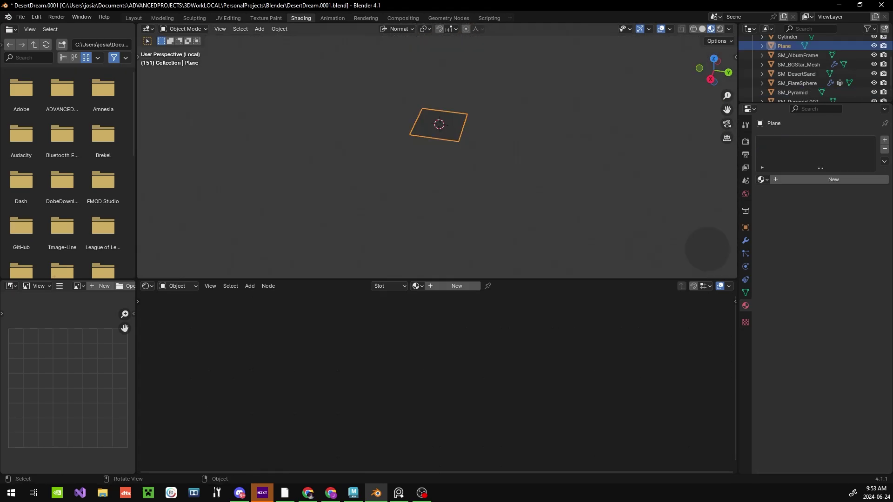
pyautogui.click(162, 18)
pyautogui.press('KP_Divide')
pyautogui.scroll(-4, 353, 233)
pyautogui.rightClick(335, 265)
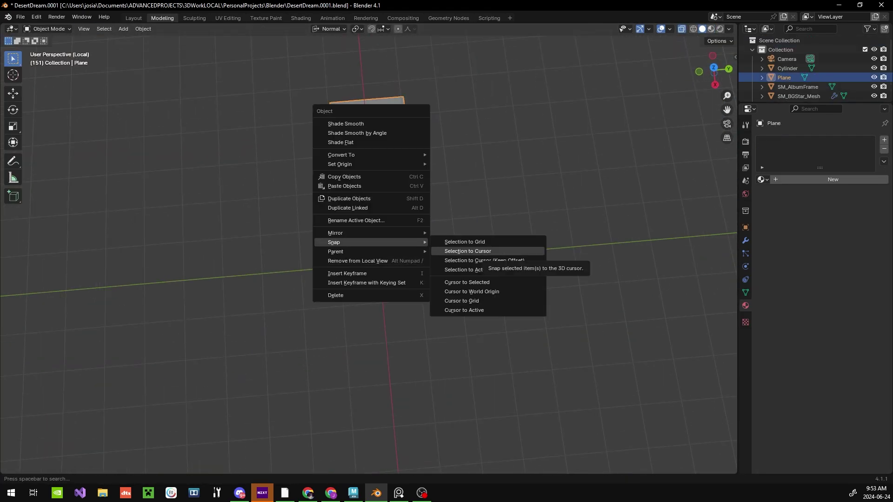
pyautogui.click(466, 254)
pyautogui.press('Tab')
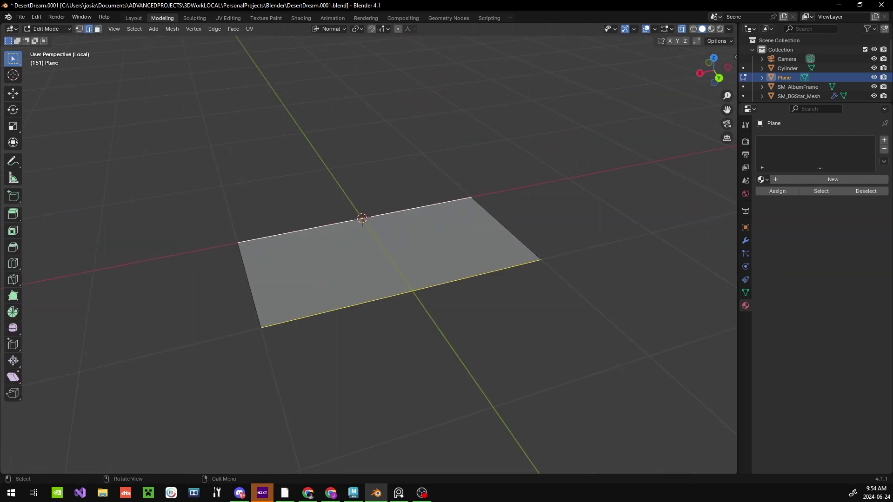
# Split the plane with a single loop cut through the middle and bend it
pyautogui.click(215, 29)
pyautogui.click(236, 143)
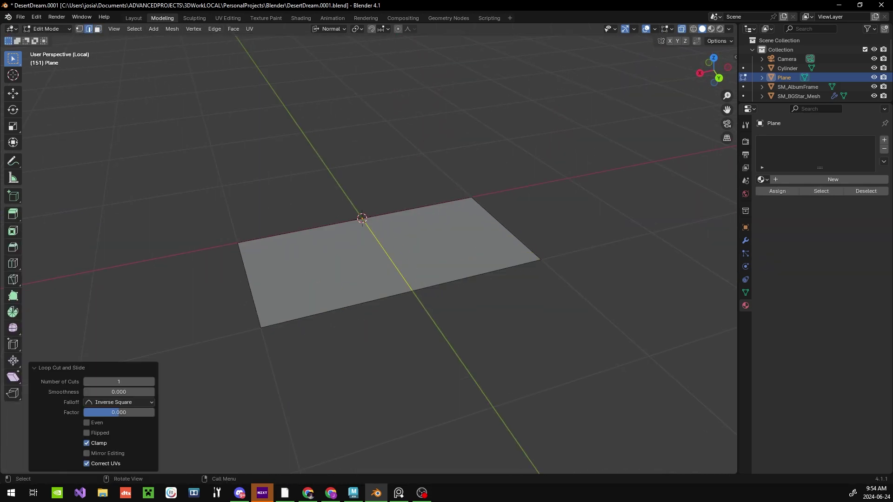
pyautogui.click(445, 235)
pyautogui.press('e')
pyautogui.press('Escape')
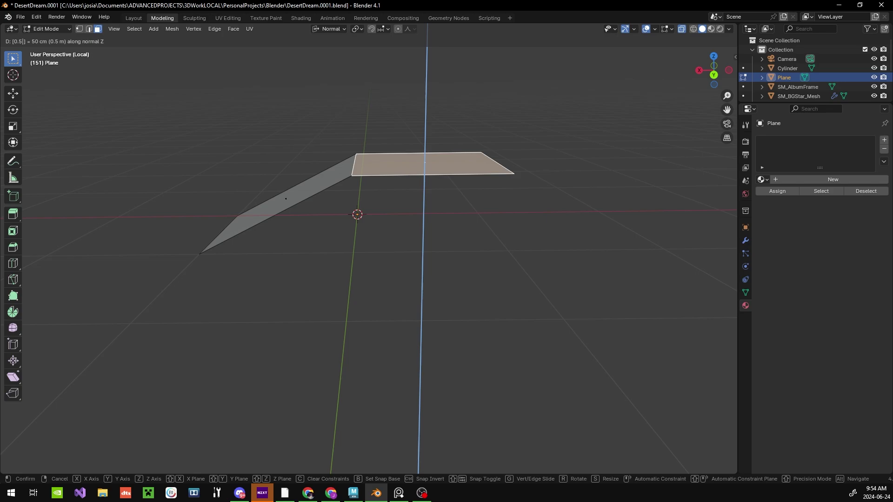
pyautogui.press('Escape')
pyautogui.hotkey('ctrl', 'z')
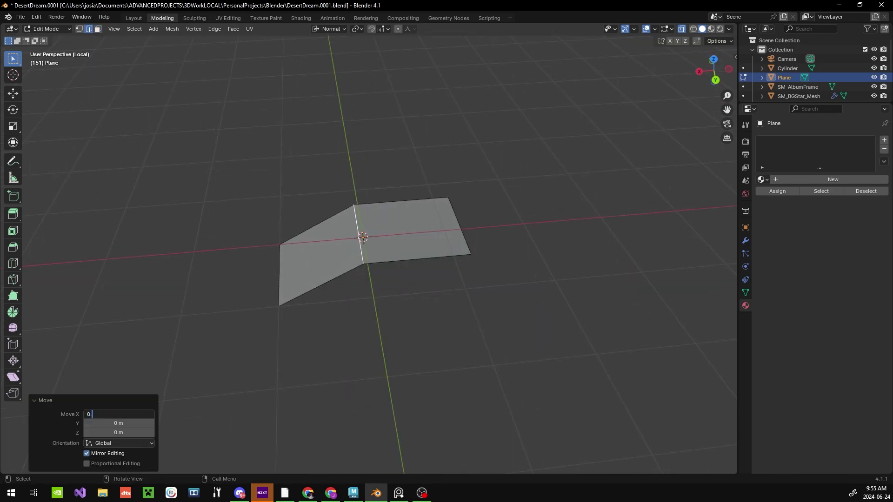
pyautogui.press('Tab')
pyautogui.moveTo(372, 232); pyautogui.dragTo(344, 260, button='middle')
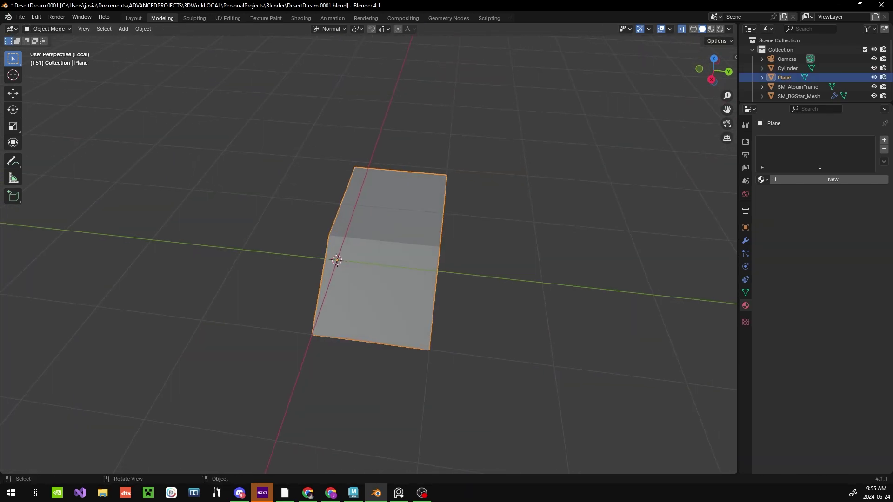
# Inset the plane's faces to form a border around each tile
pyautogui.press('Tab')
pyautogui.hotkey('ctrl', 'z')
pyautogui.hotkey('ctrl', 'z')
pyautogui.hotkey('ctrl', 'e')
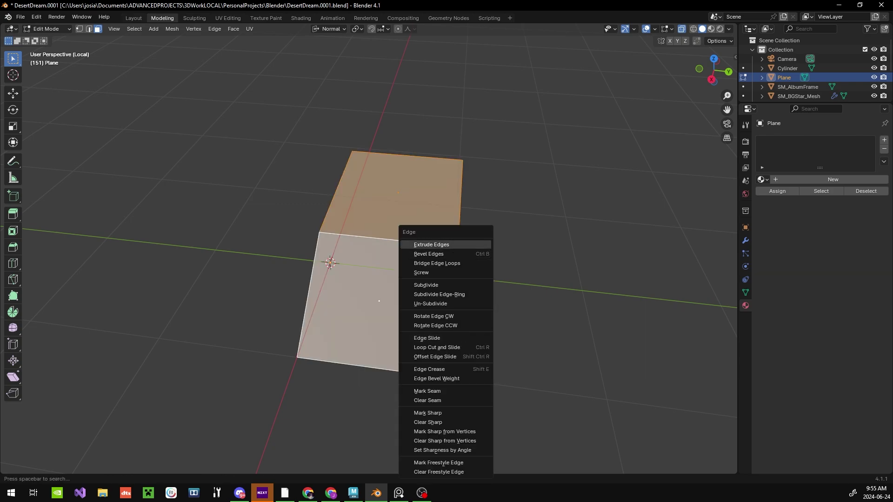
pyautogui.press('Escape')
pyautogui.press('i')
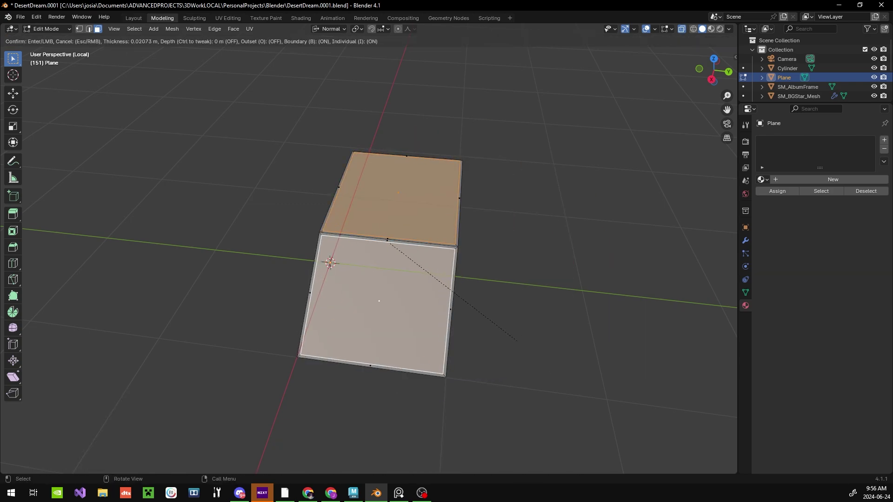
pyautogui.press('Return')
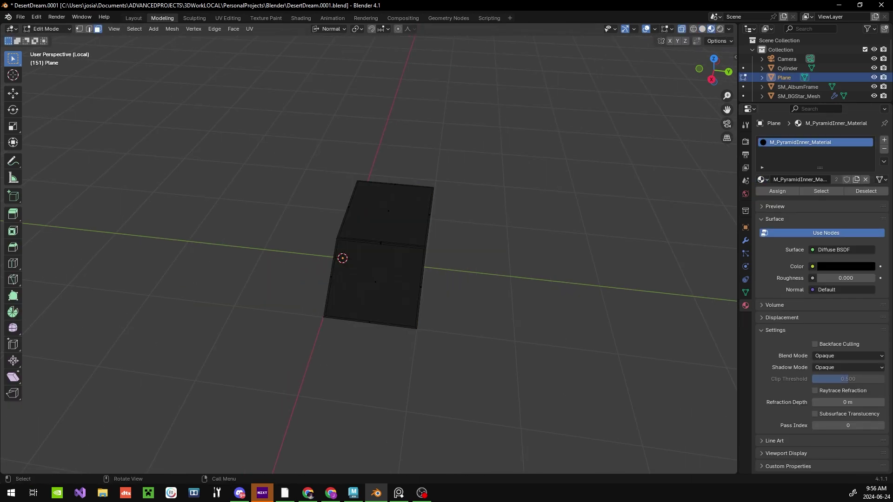
pyautogui.press('Tab')
# Add an Array modifier with count 50 to the tile
pyautogui.click(746, 240)
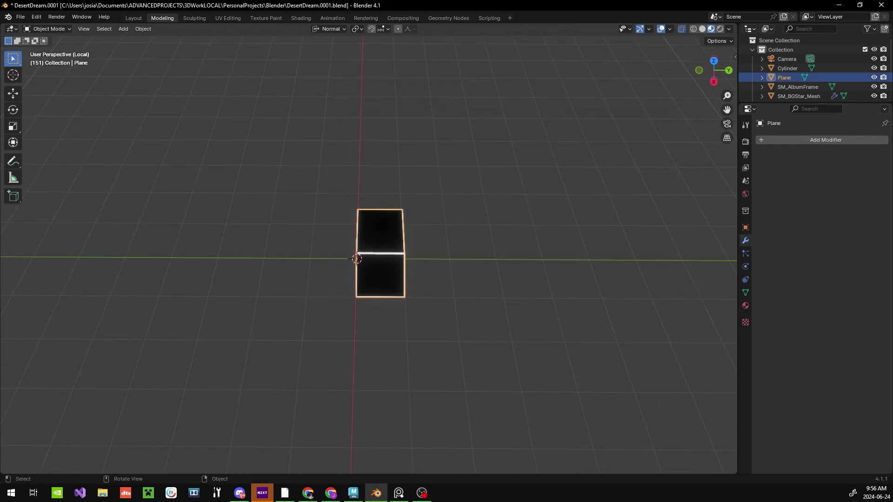
pyautogui.click(826, 140)
pyautogui.click(823, 173)
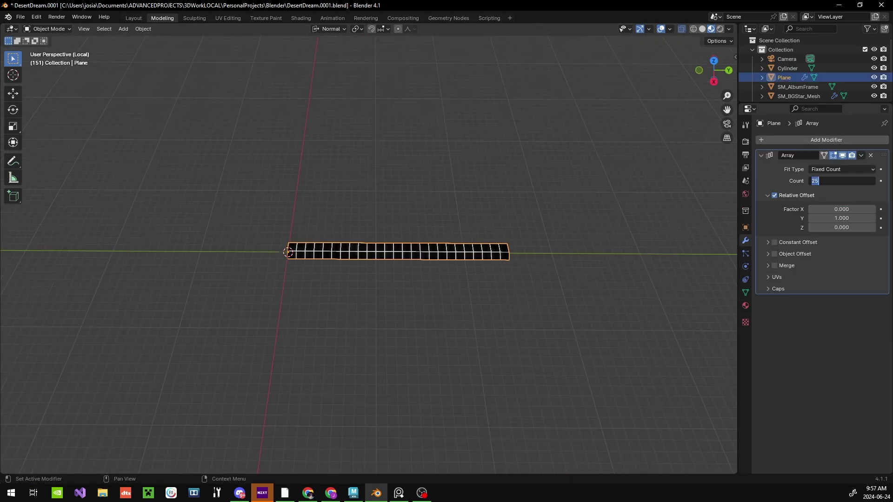
pyautogui.write('50')
pyautogui.press('Return')
pyautogui.moveTo(418, 325); pyautogui.dragTo(466, 303, button='middle')
# Add a second Array modifier with Z offset 1 and count 30
pyautogui.click(826, 140)
pyautogui.click(712, 137)
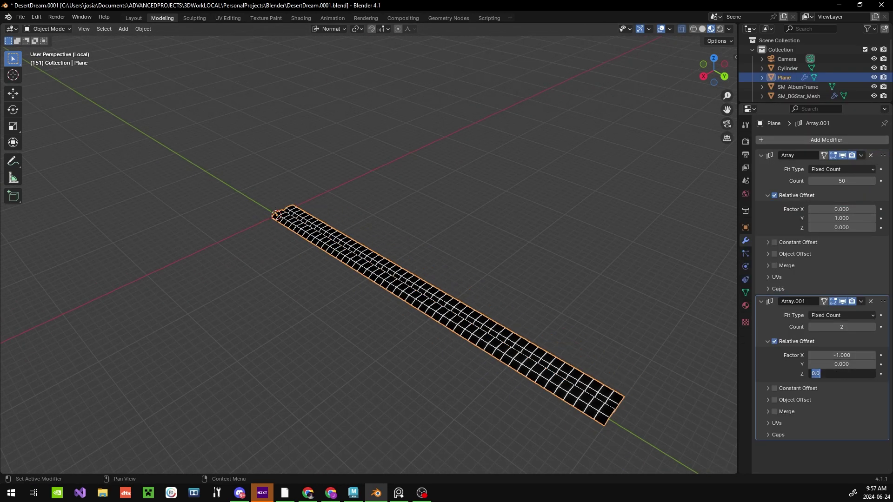
pyautogui.write('1')
pyautogui.press('Return')
pyautogui.moveTo(832, 327); pyautogui.dragTo(865, 327)
pyautogui.moveTo(418, 279); pyautogui.dragTo(442, 233, button='middle')
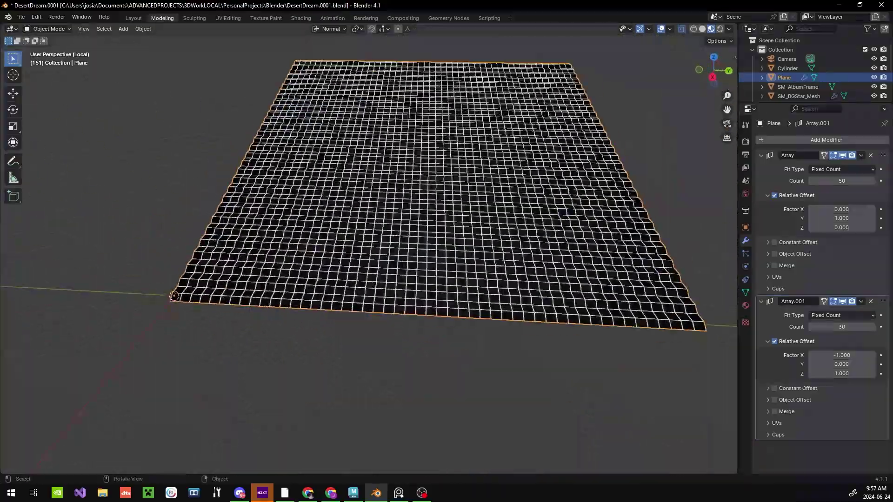
# Add a Boolean modifier intersecting the grid with SM_Pyramid
pyautogui.click(826, 140)
pyautogui.click(712, 158)
pyautogui.press('/')
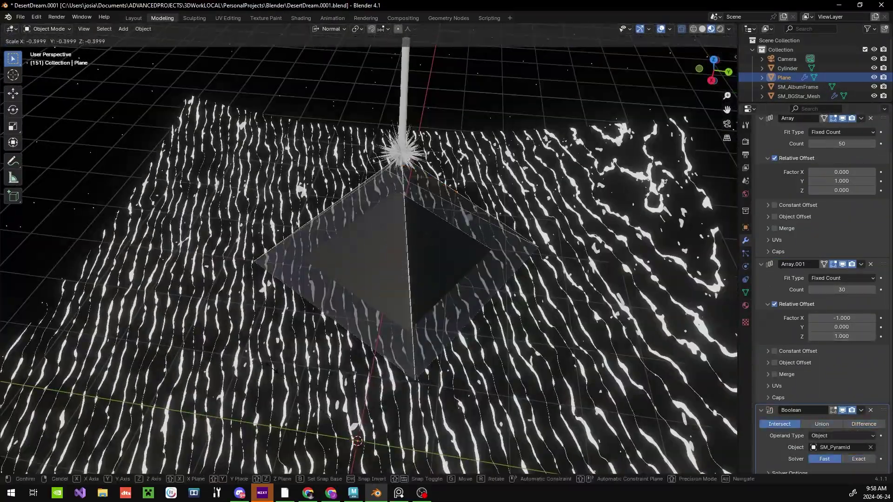
pyautogui.press('Escape')
pyautogui.moveTo(355, 427)
pyautogui.mouseDown(button='middle')
pyautogui.moveTo(372, 325)
pyautogui.moveTo(419, 280)
pyautogui.mouseUp(button='middle')
pyautogui.press('KP_0')
# Rotate the grid -32° about Z to align it with the pyramid
pyautogui.press('r')
pyautogui.press('z')
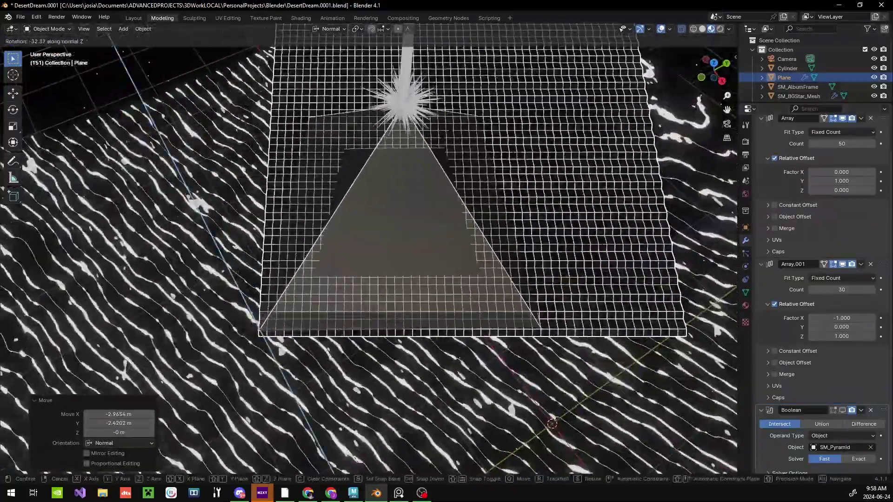
pyautogui.press('BackSpace')
pyautogui.press('BackSpace')
pyautogui.press('BackSpace')
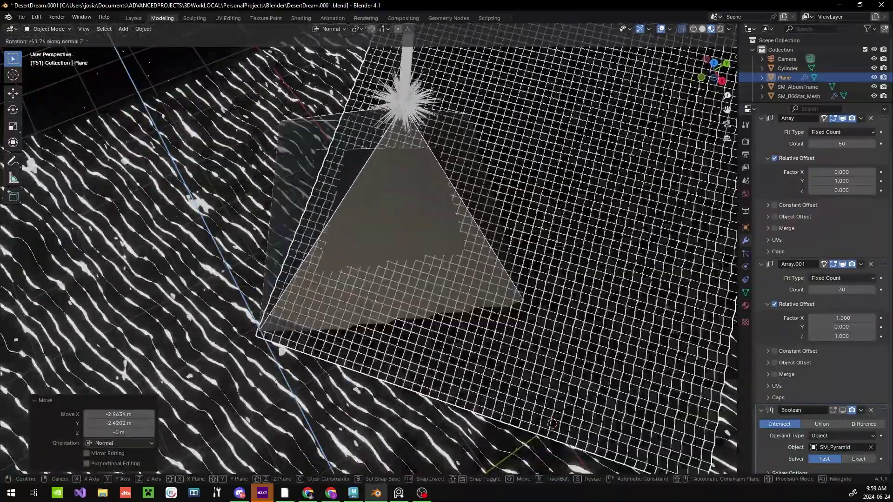
pyautogui.write('32-')
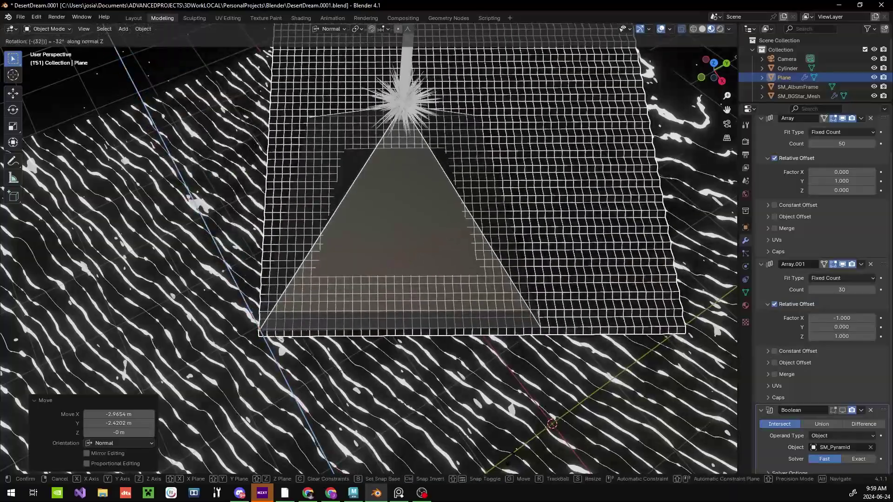
pyautogui.press('Return')
pyautogui.click(394, 211)
pyautogui.hotkey('ctrl', 'z')
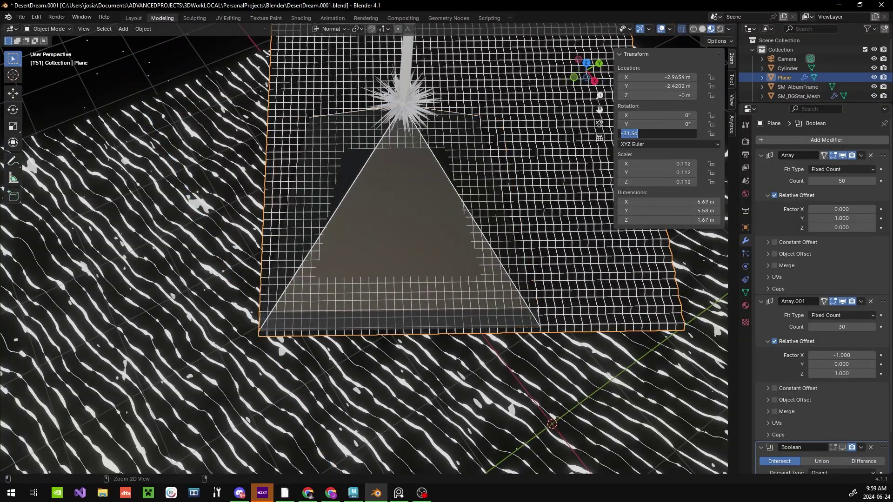
pyautogui.scroll(5, 367, 232)
pyautogui.moveTo(368, 232); pyautogui.dragTo(368, 279, button='middle')
pyautogui.moveTo(367, 232); pyautogui.dragTo(367, 279, button='middle')
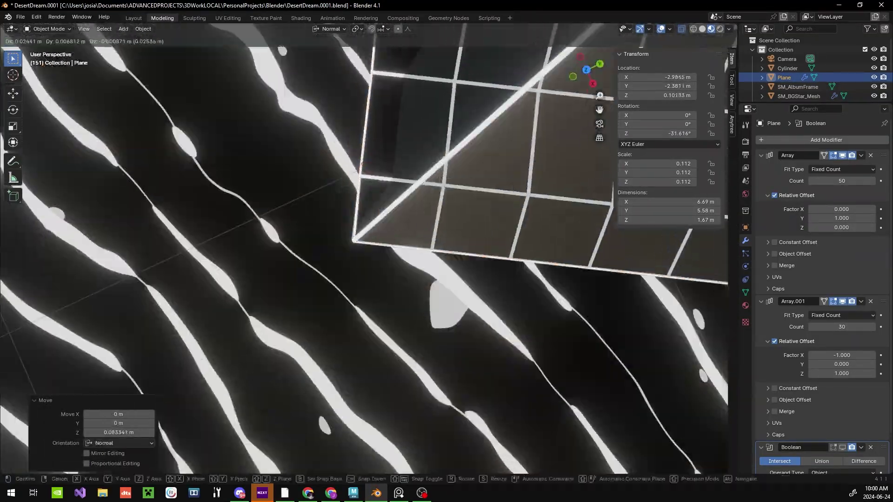
pyautogui.press('KP_0')
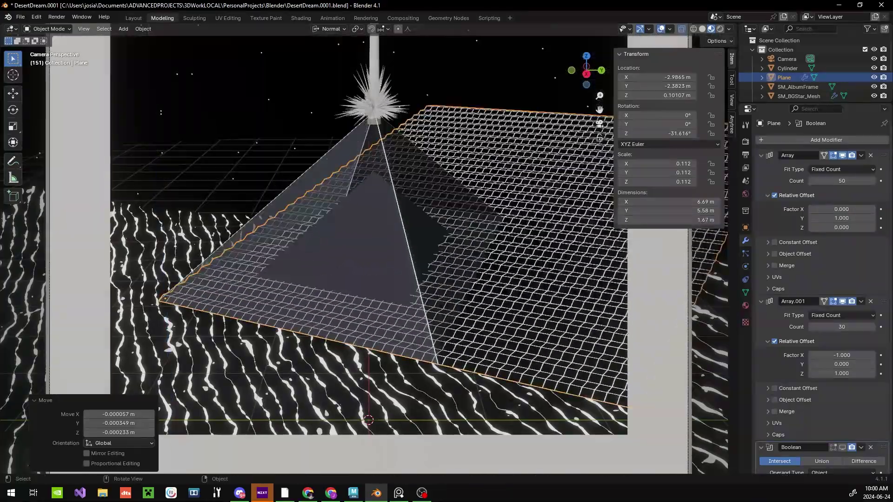
# Snap the 3D cursor to the pyramid's corner vertex
pyautogui.press('Escape')
pyautogui.moveTo(367, 232); pyautogui.dragTo(367, 303, button='middle')
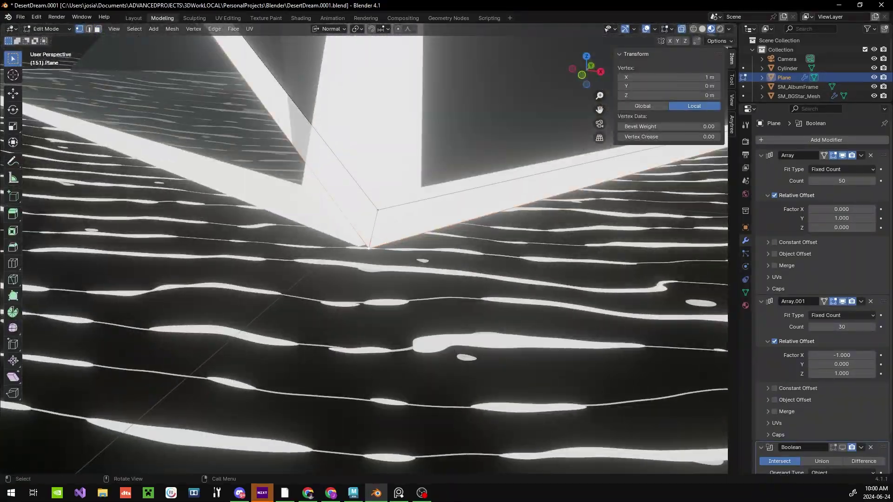
pyautogui.click(363, 117)
pyautogui.press('Tab')
pyautogui.rightClick(344, 347)
pyautogui.click(458, 400)
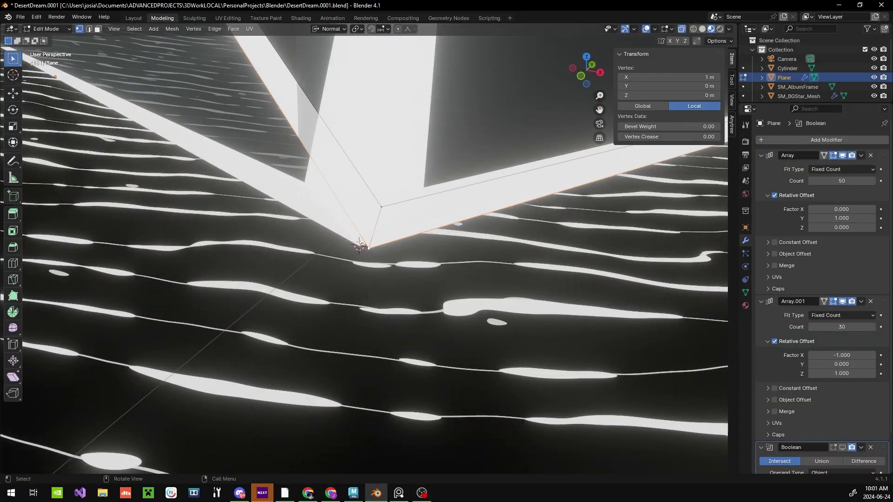
# Move the brick grid plane's origin to the 3D cursor at the pyramid corner
pyautogui.scroll(2, 359, 246)
pyautogui.rightClick(344, 253)
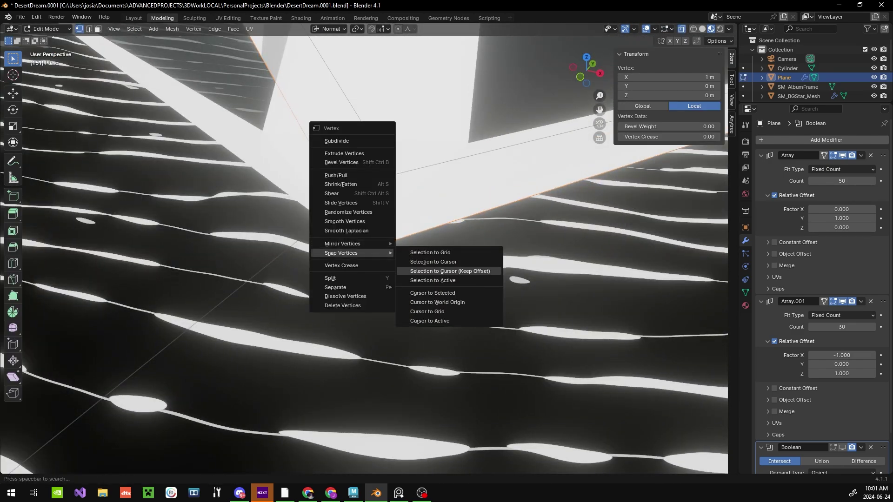
pyautogui.click(443, 184)
pyautogui.scroll(-2, 369, 247)
pyautogui.click(368, 233)
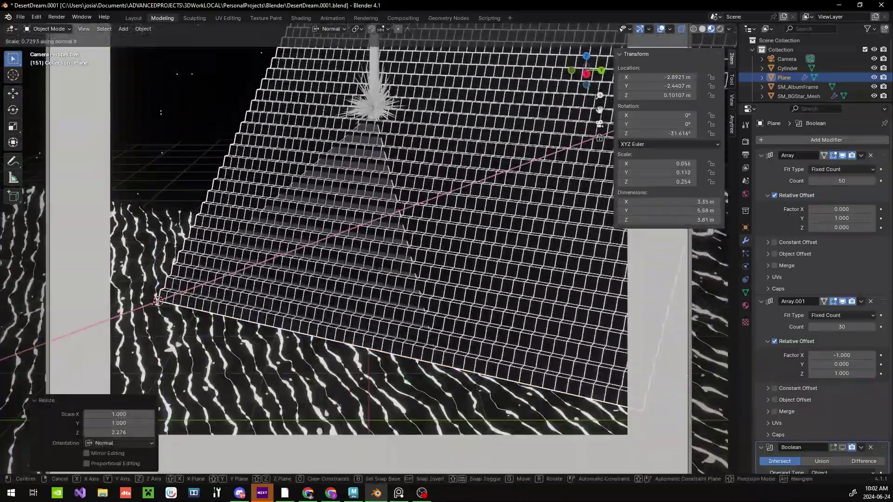
# Undo the grid's tilt and Difference switch, returning to the Intersect result
pyautogui.press('Escape')
pyautogui.hotkey('ctrl', 'z')
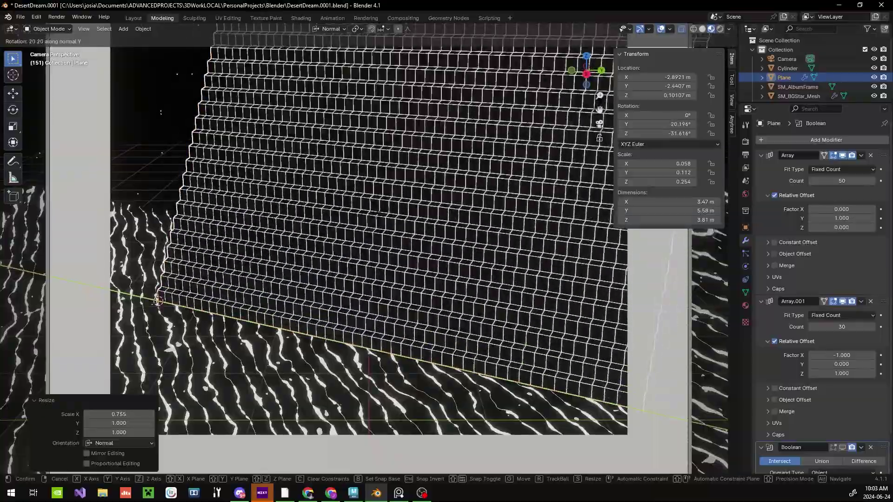
pyautogui.hotkey('ctrl', 'z')
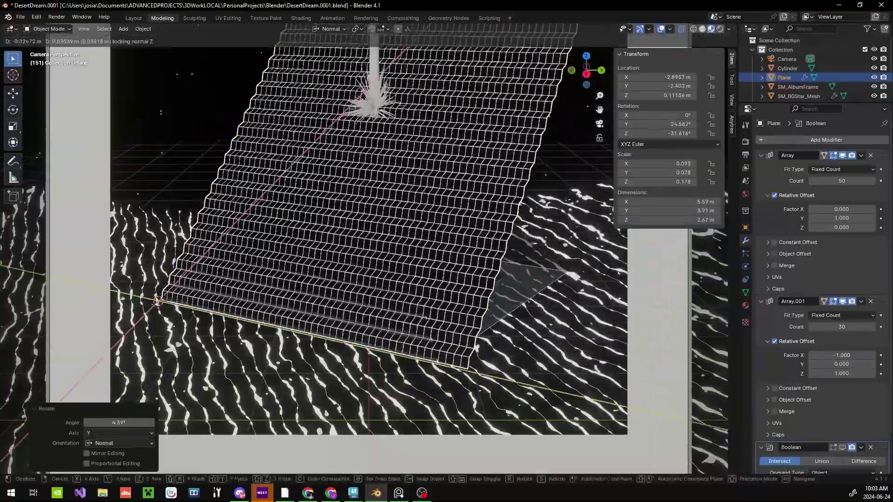
pyautogui.scroll(-2, 819, 326)
pyautogui.hotkey('ctrl', 'z')
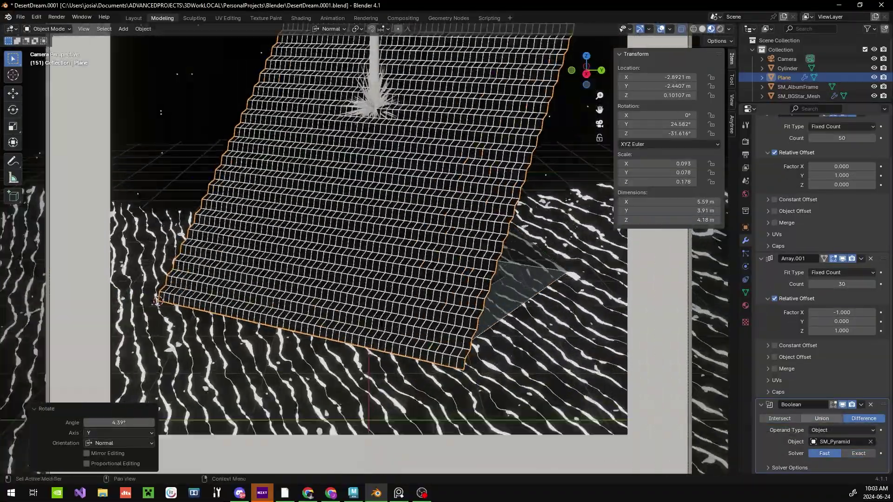
pyautogui.hotkey('ctrl', 'z')
# Move the grid onto the pyramid's side and set its Boolean solver to Exact
pyautogui.press('g')
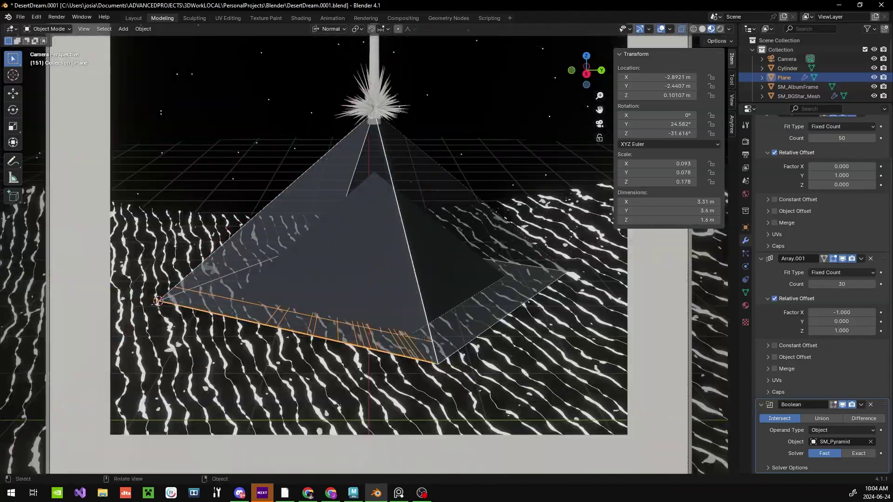
pyautogui.keyDown('alt'); pyautogui.moveTo(157, 301); pyautogui.dragTo(237, 298, button='middle'); pyautogui.keyUp('alt')
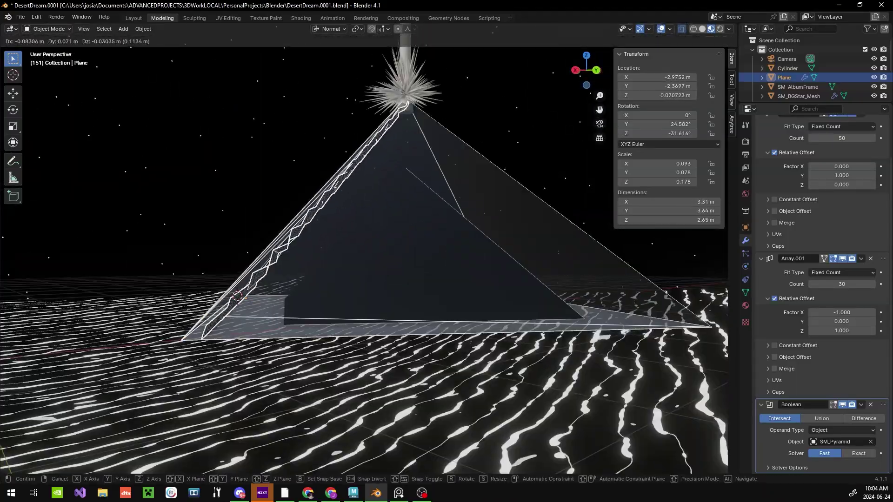
pyautogui.click(238, 298)
pyautogui.click(859, 453)
pyautogui.moveTo(372, 232); pyautogui.dragTo(326, 242, button='middle')
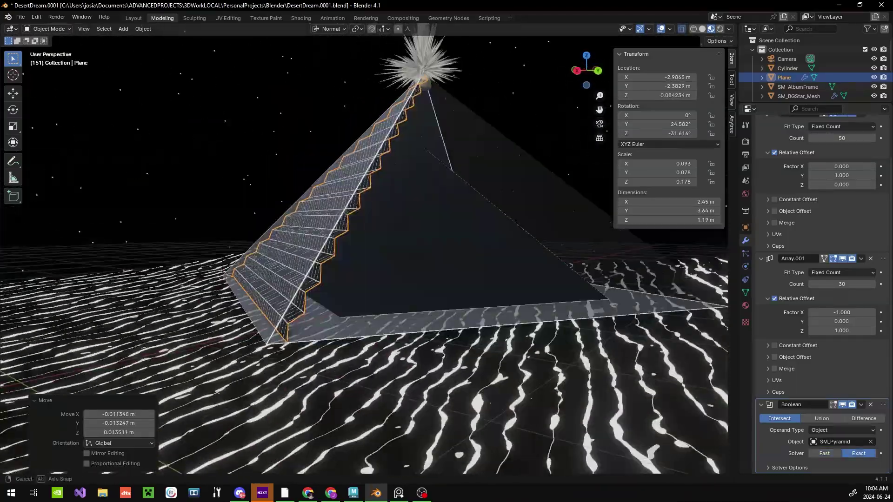
pyautogui.press('KP_0')
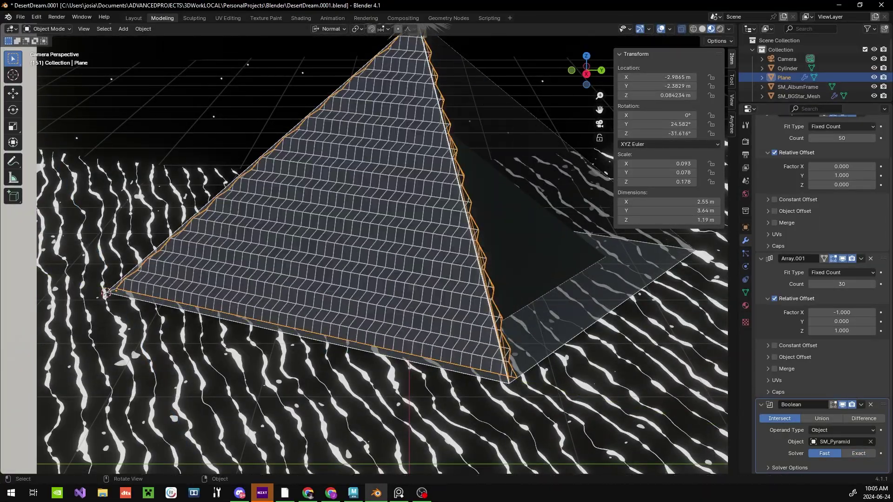
# In Edit Mode, try moving the selected face along Z, then cancel
pyautogui.press('Tab')
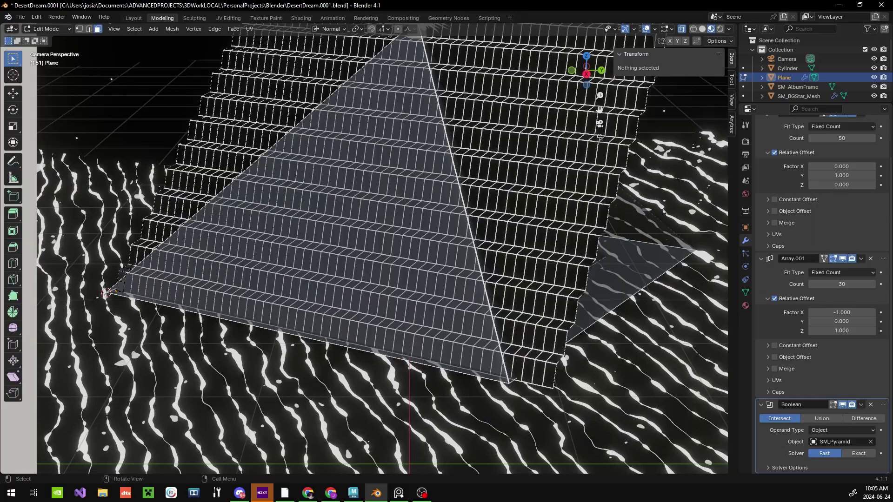
pyautogui.press('g')
pyautogui.press('z')
pyautogui.press('z')
pyautogui.press('KP_Decimal')
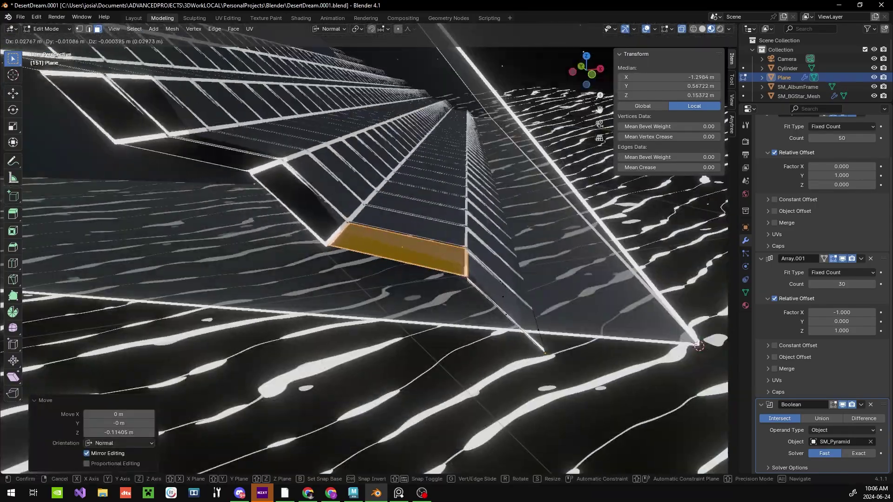
pyautogui.press('Escape')
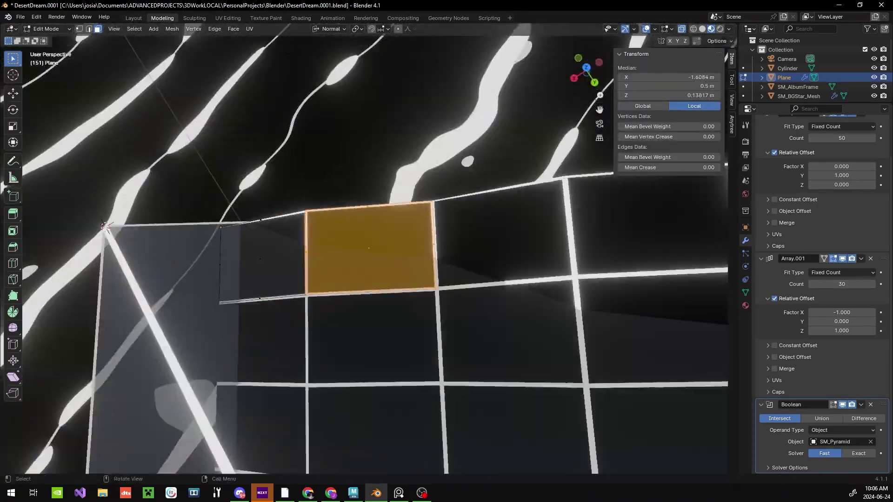
pyautogui.moveTo(373, 251); pyautogui.dragTo(419, 209, button='middle')
# Shift the selected face along its local X axis, then test a Z scale and cancel
pyautogui.press('g')
pyautogui.press('x')
pyautogui.press('x')
pyautogui.press('KP_0')
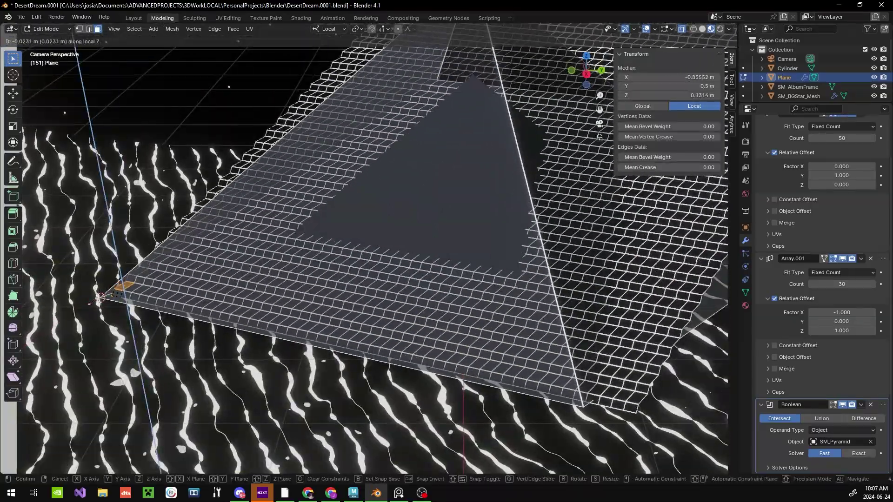
pyautogui.press('Return')
pyautogui.press('Tab')
pyautogui.press('Home')
pyautogui.press('s')
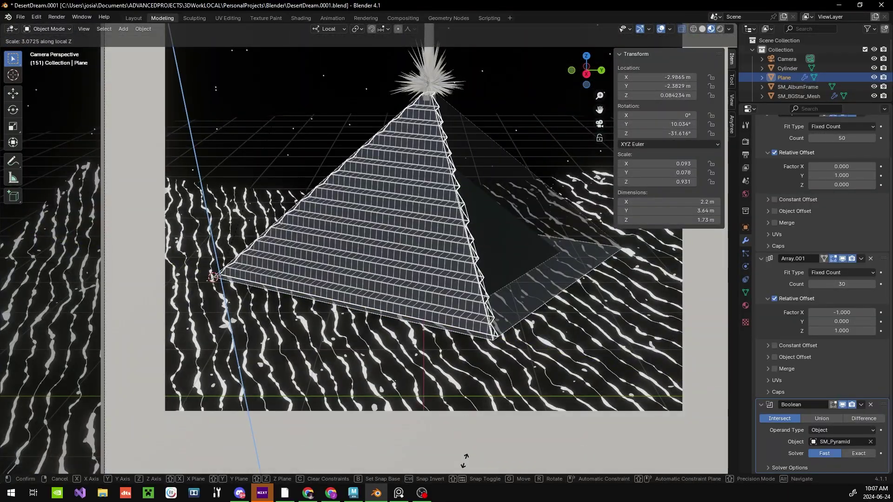
pyautogui.press('Escape')
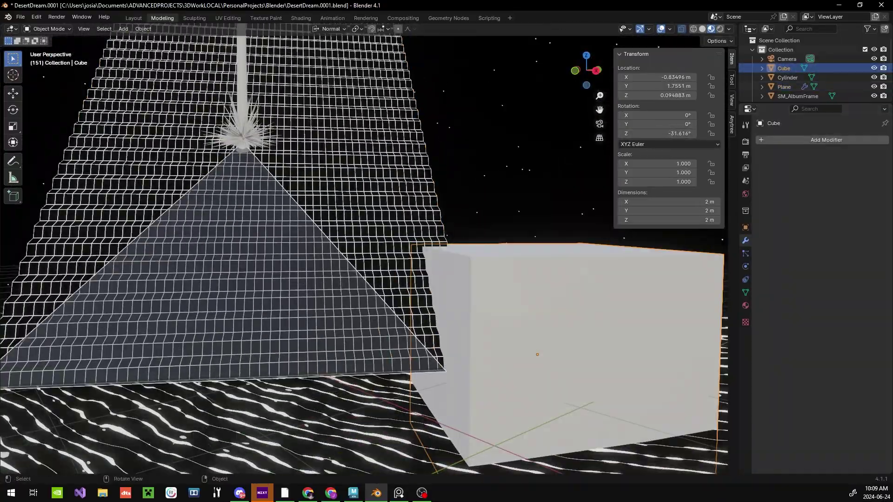
# Give the cutter cube a BOOL material, flatten its top into place, and subdivide its edges
pyautogui.click(746, 305)
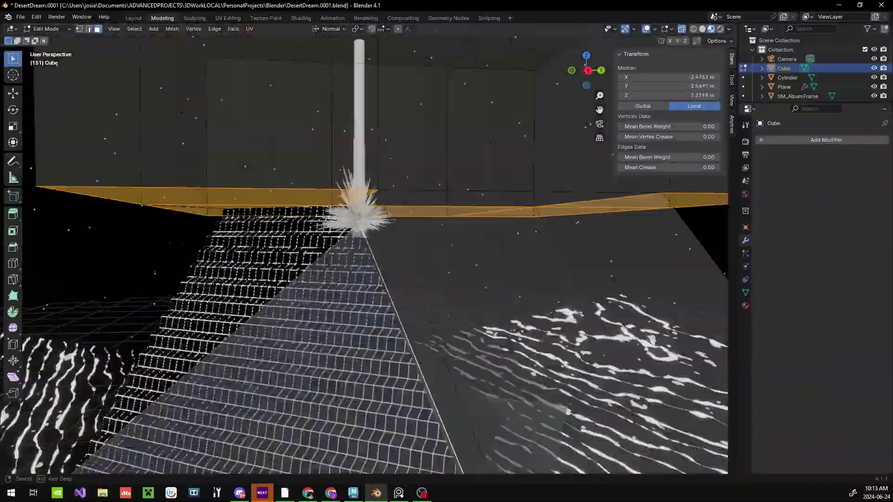
pyautogui.press('Return')
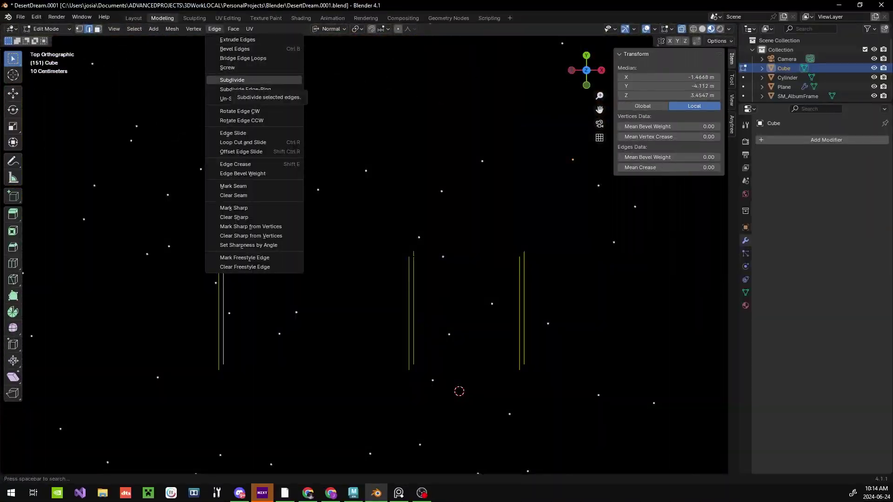
pyautogui.click(232, 80)
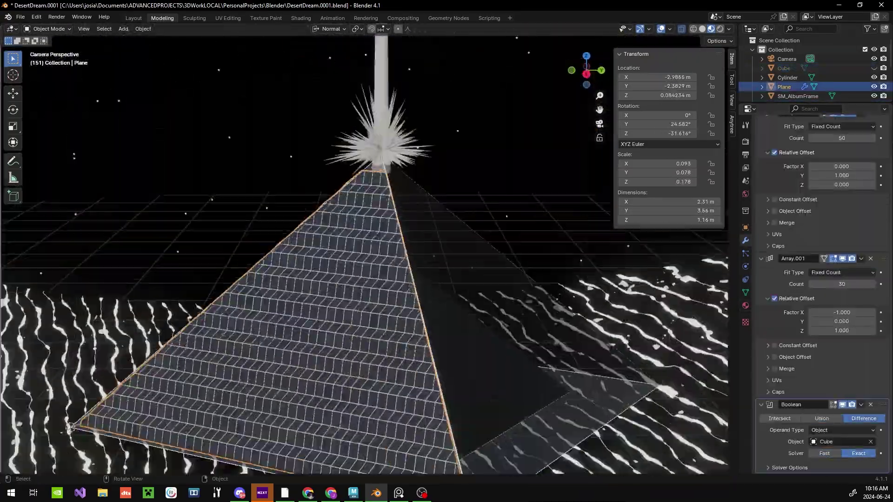
# Nudge the brick plane and save DesertDream.0001.blend
pyautogui.press('g')
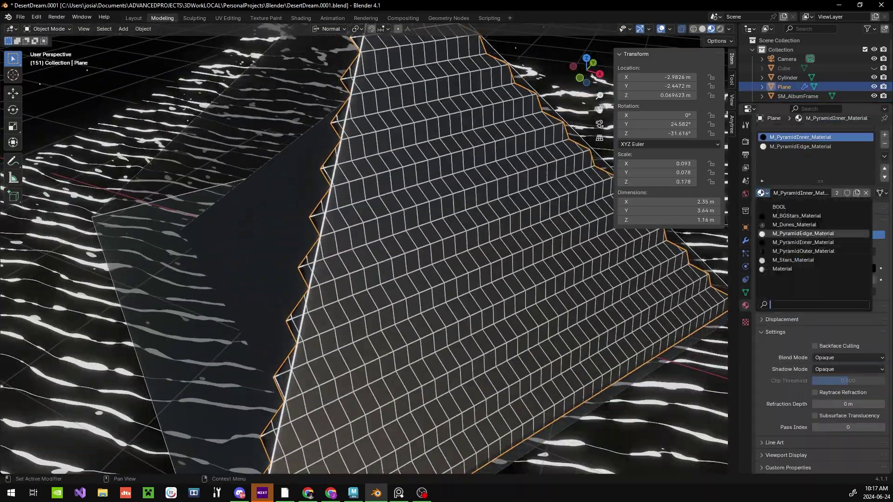
pyautogui.hotkey('ctrl', 's')
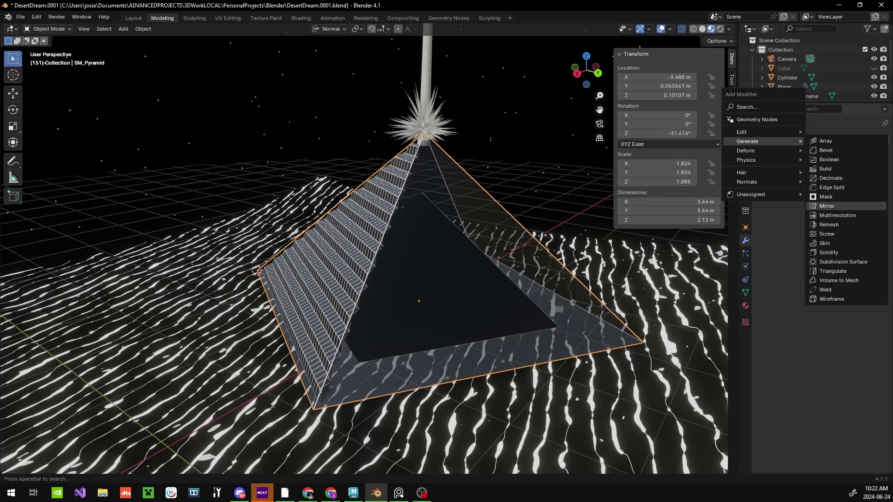
# Add a 0.01 m Solidify modifier with flipped normals to SM_Pyramid
pyautogui.click(833, 253)
pyautogui.scroll(6, 229, 253)
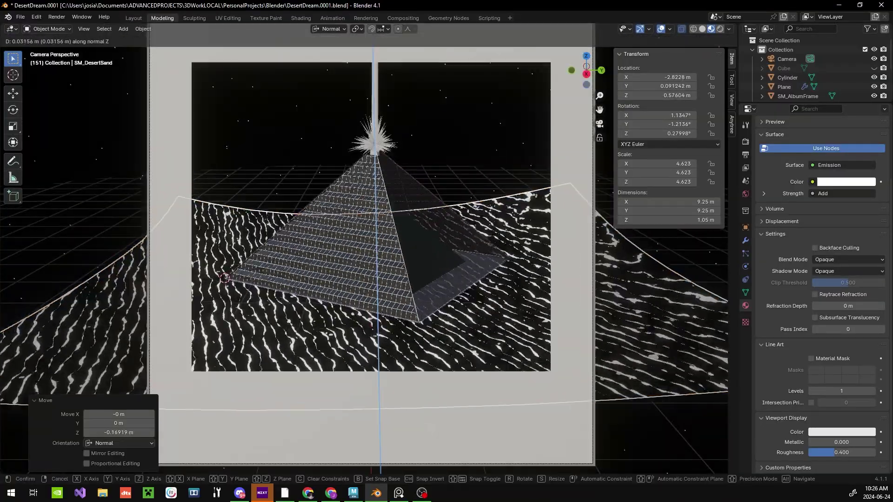
# Raise SM_DesertSand along its Z normal to about 1.55 m tall
pyautogui.hotkey('shift', 'z')
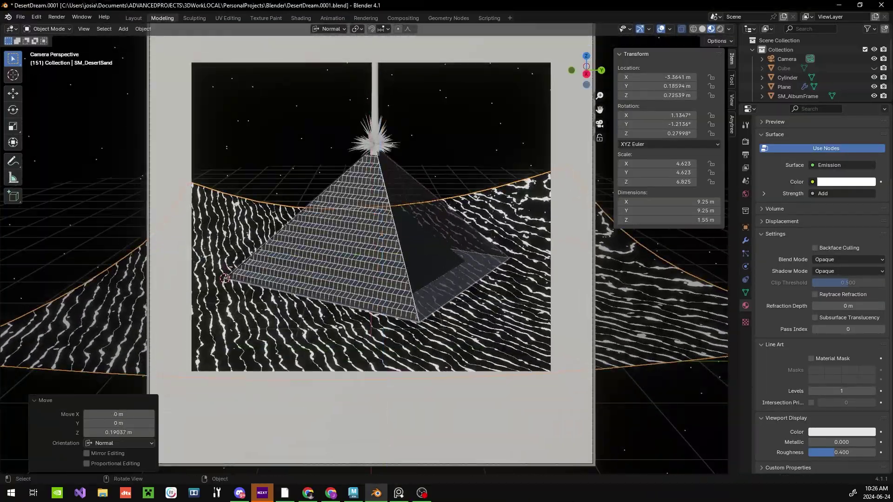
pyautogui.press('Tab')
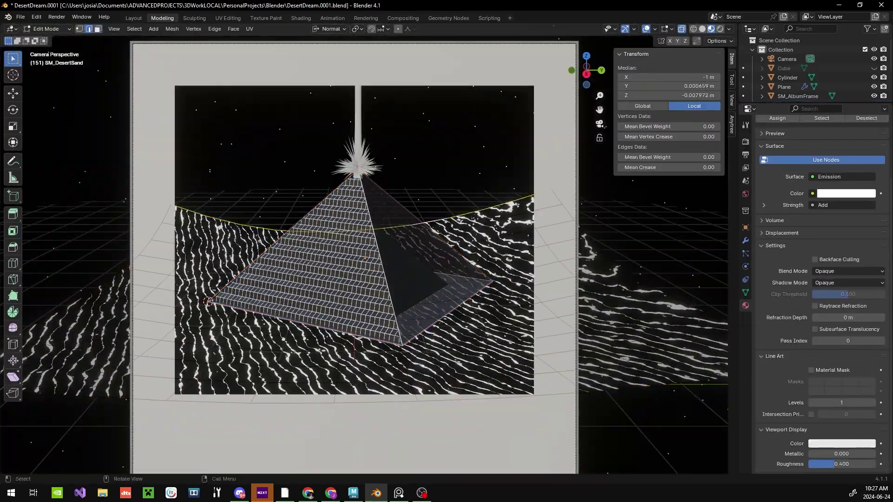
pyautogui.click(208, 301)
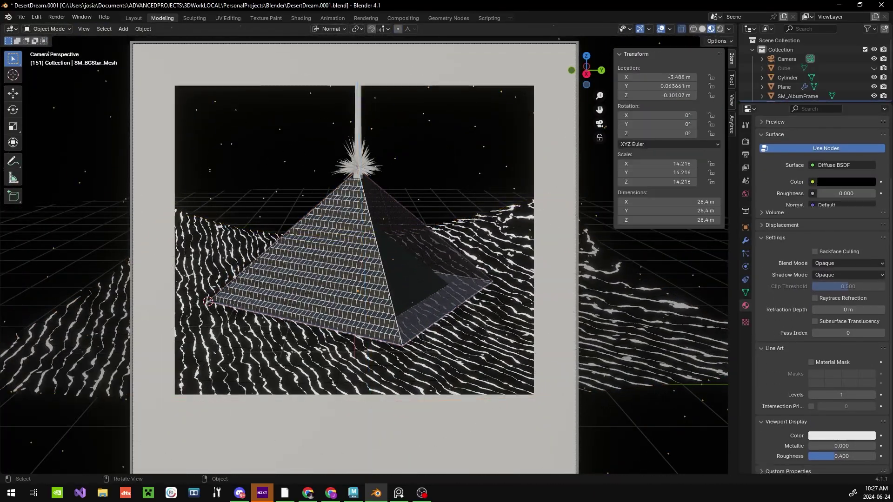
pyautogui.scroll(3, 279, 279)
pyautogui.press('Tab')
# Return to the camera view and select the brick pyramid plane
pyautogui.moveTo(325, 303); pyautogui.dragTo(393, 324, button='middle')
pyautogui.press('`')
pyautogui.click(355, 347)
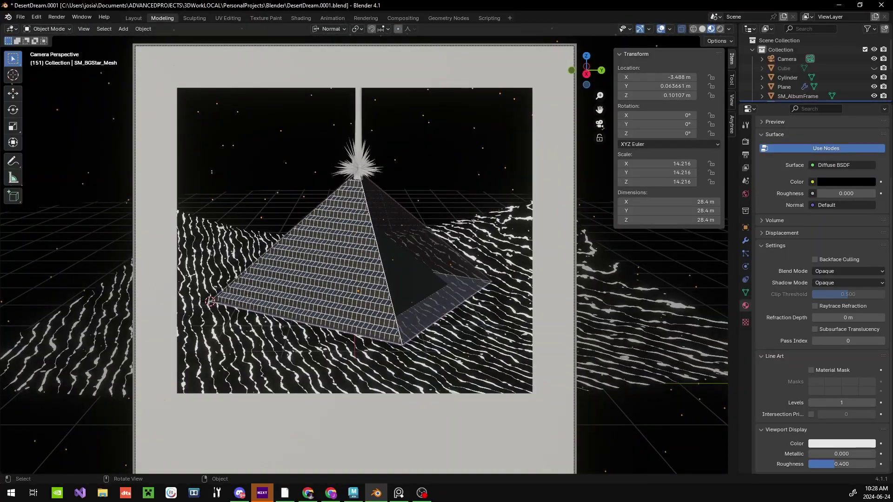
pyautogui.moveTo(354, 279); pyautogui.dragTo(326, 260, button='middle')
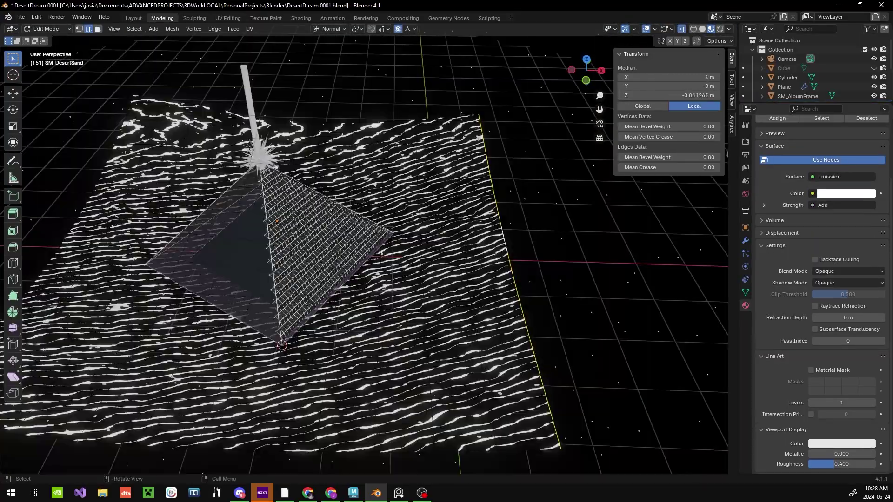
pyautogui.click(298, 279)
pyautogui.scroll(6, 298, 279)
pyautogui.press('KP_0')
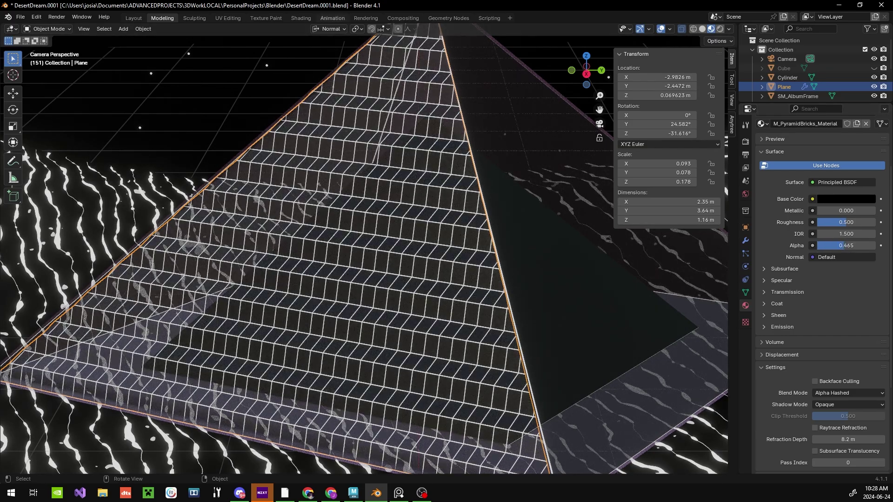
# Add a grey Transparent BSDF node to M_PyramidBricks_Material
pyautogui.write('atransp')
pyautogui.press('Return')
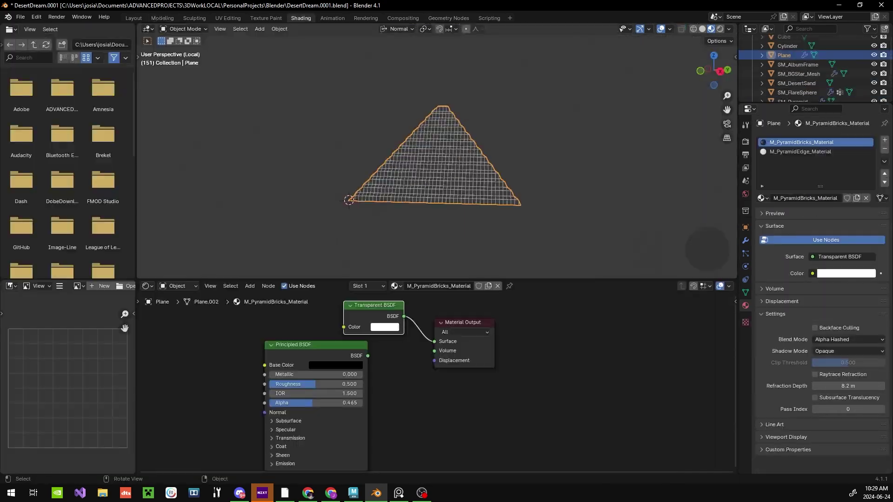
pyautogui.press('KP_Divide')
pyautogui.click(846, 273)
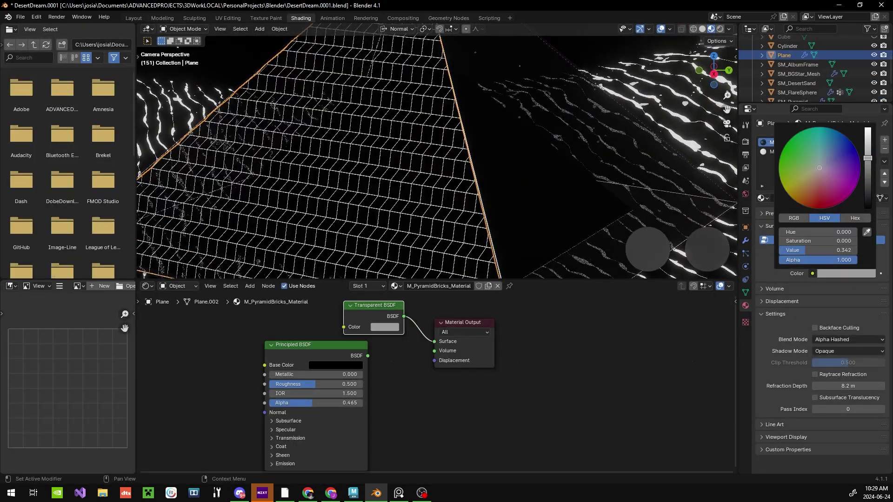
pyautogui.moveTo(465, 163); pyautogui.dragTo(488, 153, button='middle')
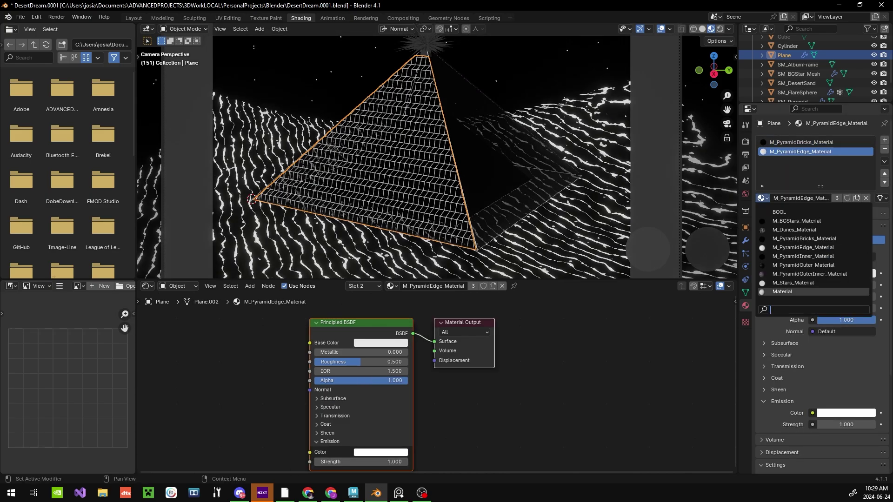
# Create M_BrickEdge_Material in the empty slot and add a Camera Data node
pyautogui.click(824, 198)
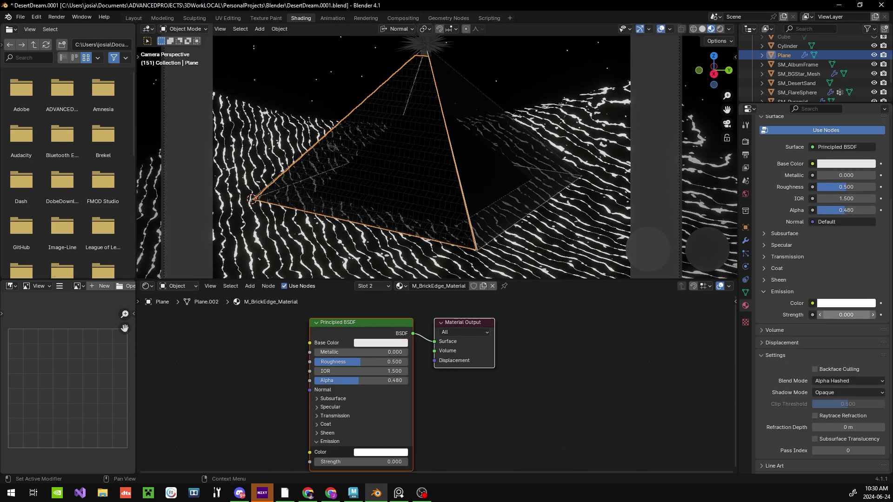
pyautogui.write('cam')
pyautogui.press('Return')
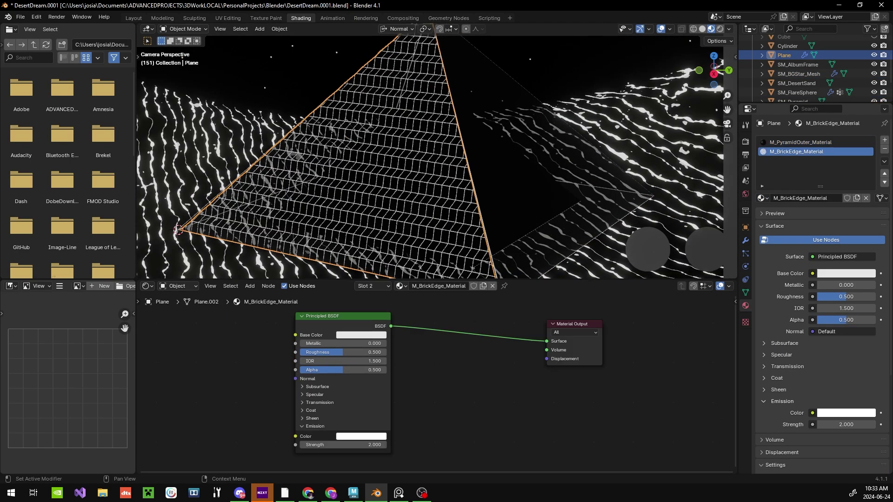
pyautogui.hotkey('alt', 'Tab')
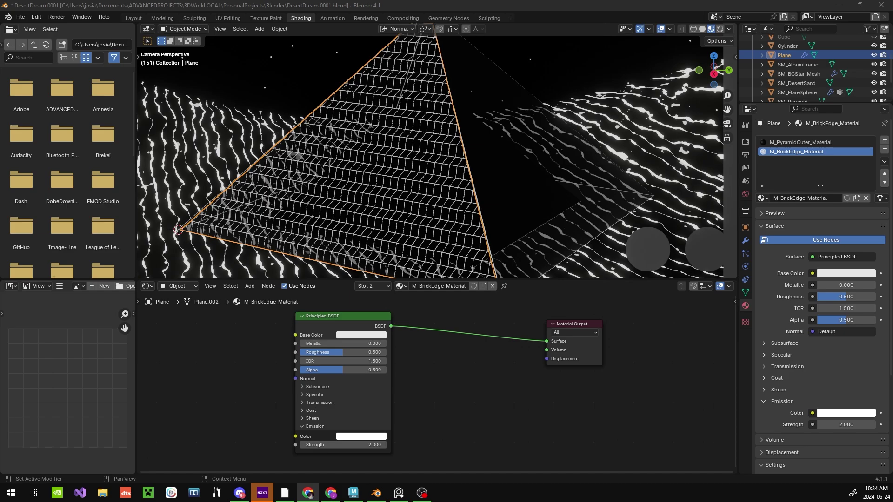
# Save an incremental version and apply the Boolean cut to the brick plane
pyautogui.press('c')
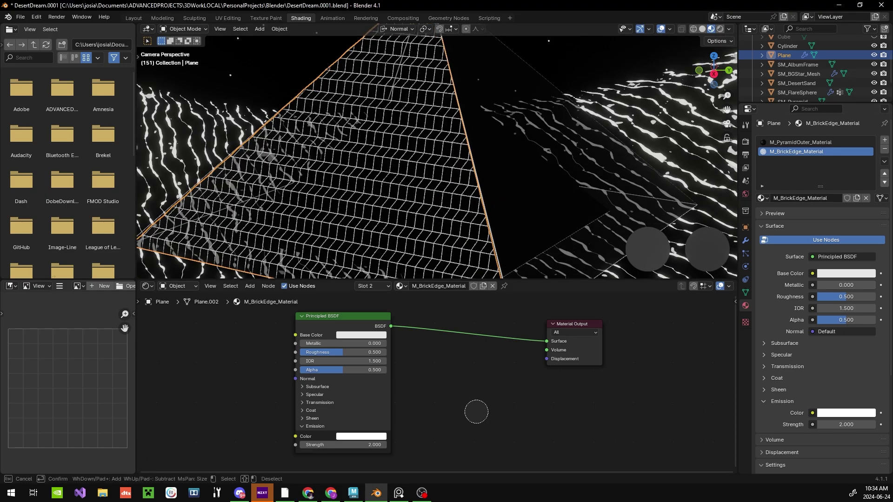
pyautogui.write('dist')
pyautogui.press('Escape')
pyautogui.hotkey('ctrl', 'alt', 's')
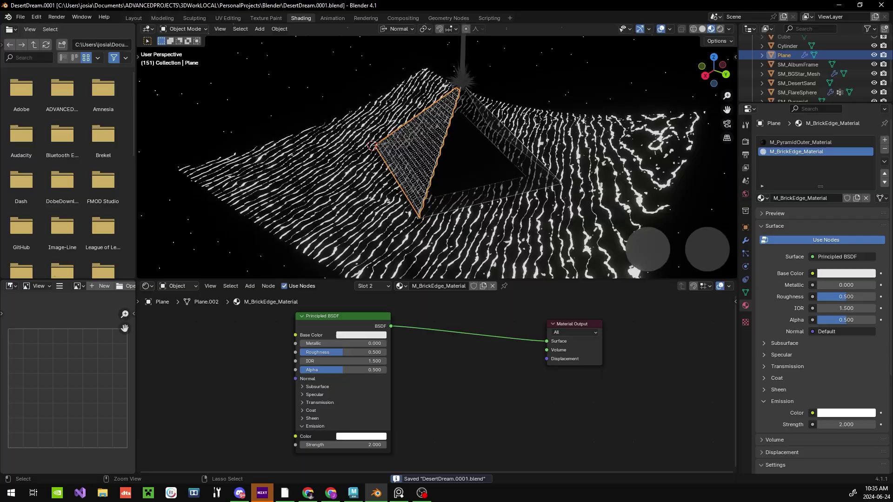
pyautogui.moveTo(418, 163); pyautogui.dragTo(441, 154, button='middle')
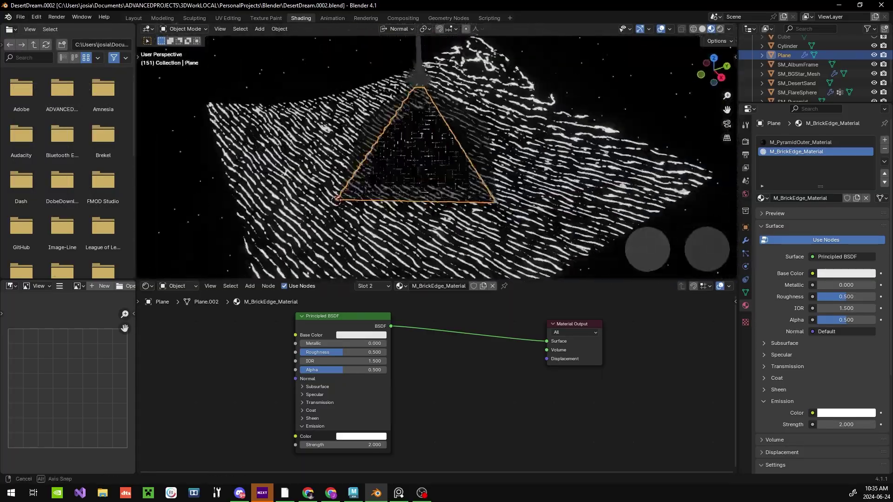
pyautogui.click(746, 240)
pyautogui.hotkey('ctrl', 'a')
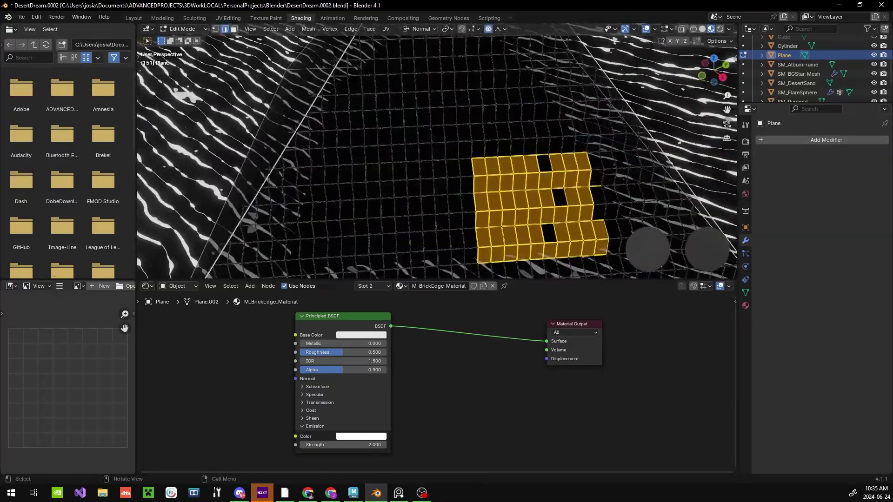
# In UV Editing, select the whole brick mesh and reset its UVs
pyautogui.click(228, 17)
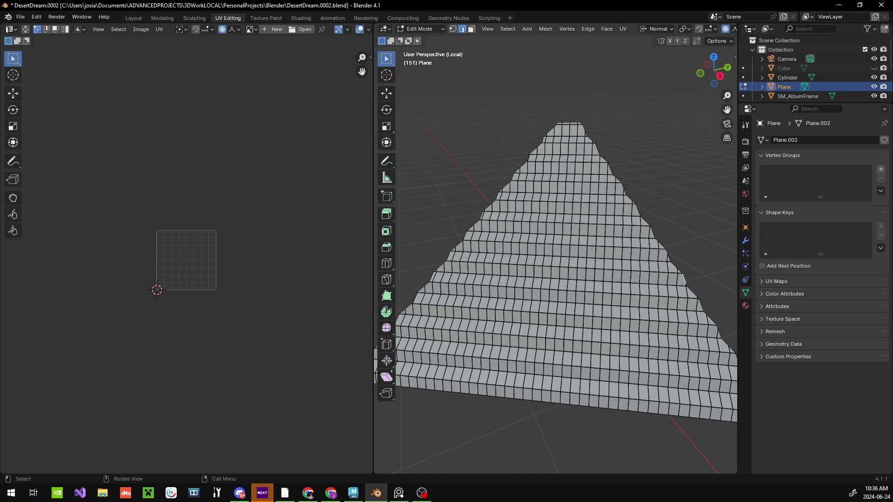
pyautogui.press('l')
pyautogui.click(159, 29)
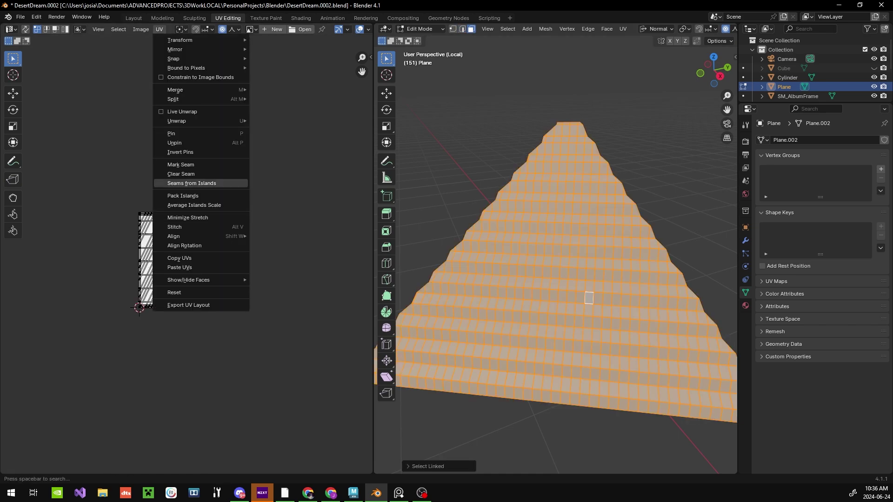
pyautogui.click(175, 292)
pyautogui.click(159, 28)
pyautogui.scroll(3, 187, 260)
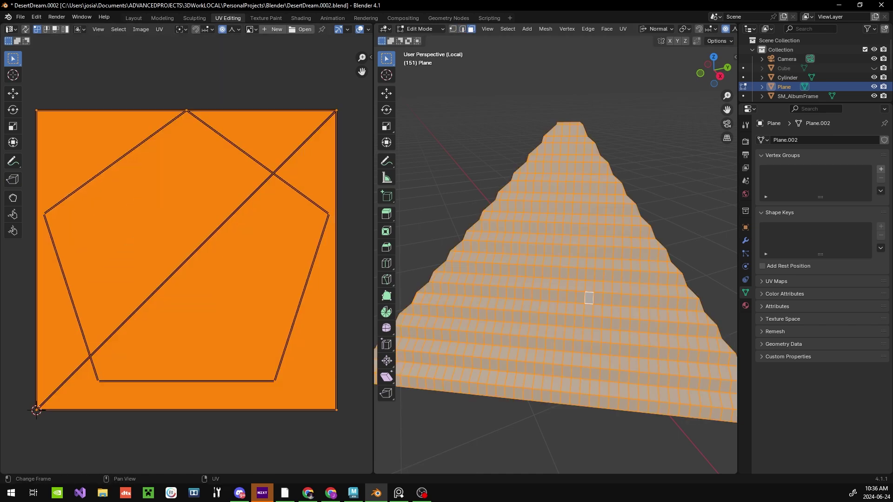
pyautogui.click(159, 28)
pyautogui.press('Escape')
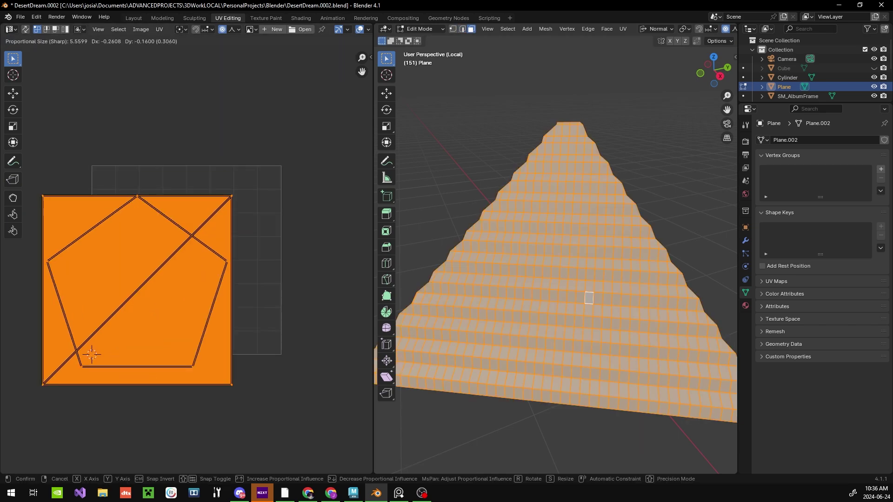
pyautogui.hotkey('alt', 'a')
pyautogui.press('a')
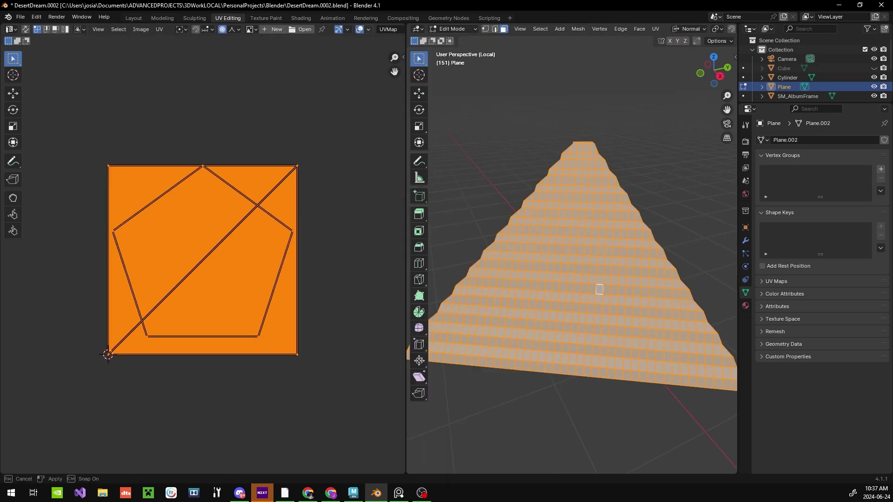
pyautogui.moveTo(373, 233); pyautogui.dragTo(428, 232)
pyautogui.scroll(-3, 329, 279)
# Angle Based unwrap the brick faces and begin a new 1024×1024 PyramidMask image
pyautogui.press('u')
pyautogui.click(210, 290)
pyautogui.press('u')
pyautogui.scroll(2, 214, 255)
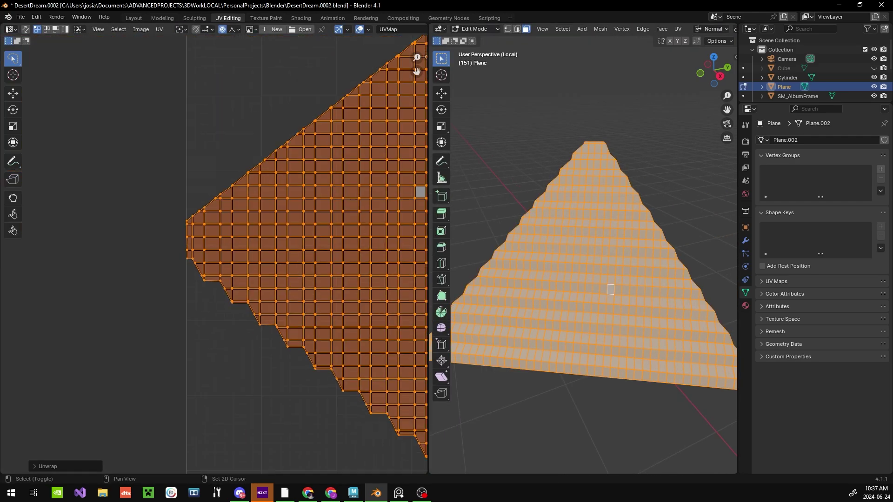
pyautogui.scroll(-2, 214, 256)
pyautogui.press('u')
pyautogui.press('n')
pyautogui.press('u')
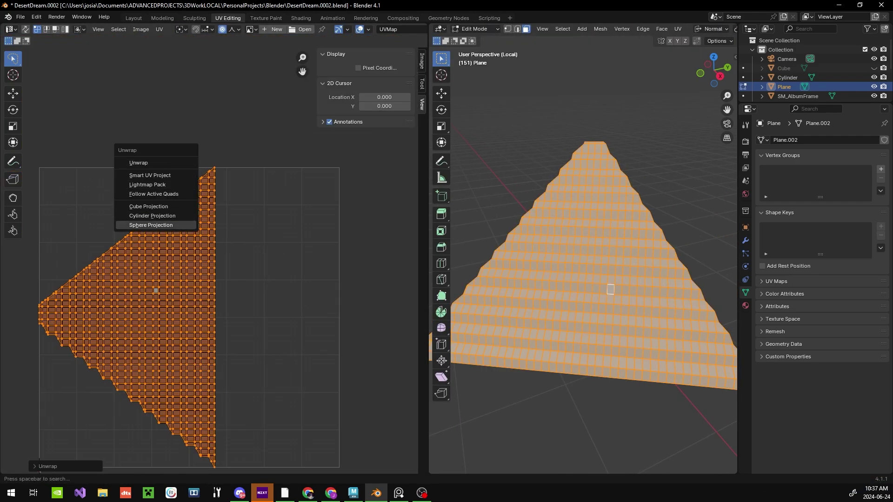
pyautogui.click(156, 233)
pyautogui.press('u')
pyautogui.click(158, 216)
pyautogui.scroll(-2, 158, 217)
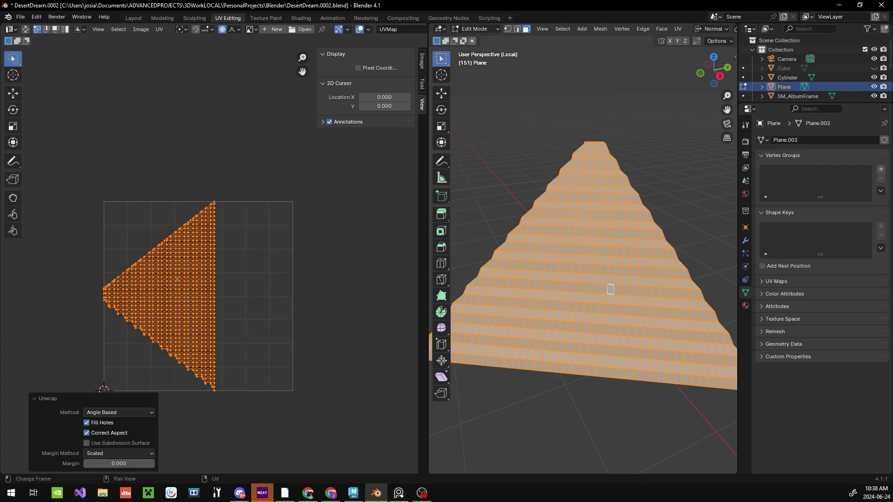
pyautogui.scroll(3, 186, 288)
pyautogui.scroll(-3, 186, 288)
pyautogui.click(277, 29)
pyautogui.write('PyramidMask')
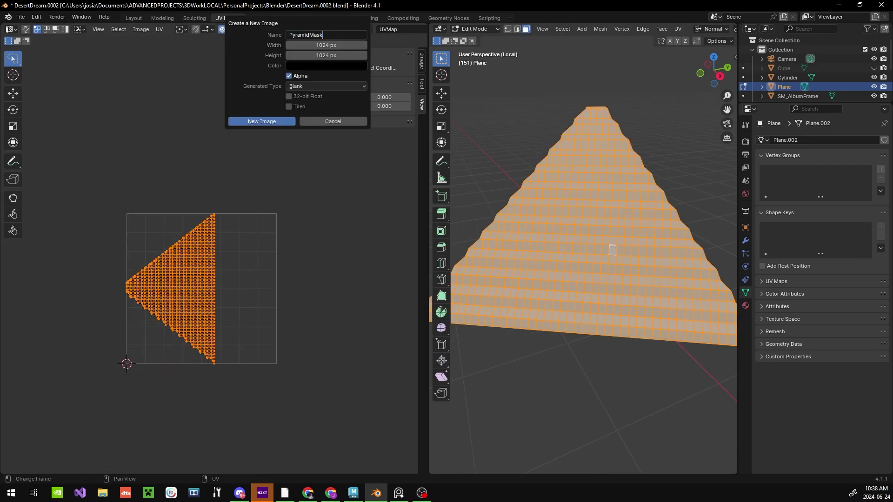
# Create the PyramidMask image and display it in the Texture Paint workspace
pyautogui.press('Return')
pyautogui.press('`')
pyautogui.click(528, 284)
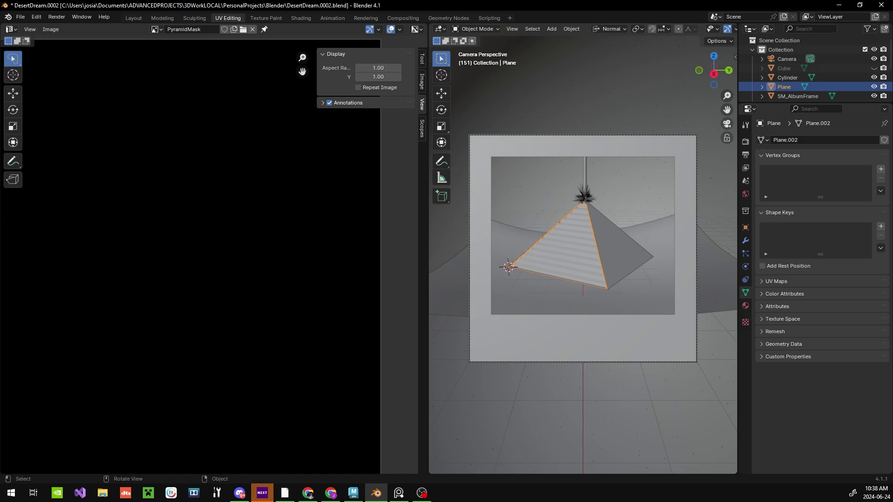
pyautogui.hotkey('ctrl', 'pagedown')
pyautogui.scroll(5, 548, 278)
pyautogui.click(711, 29)
pyautogui.scroll(3, 250, 120)
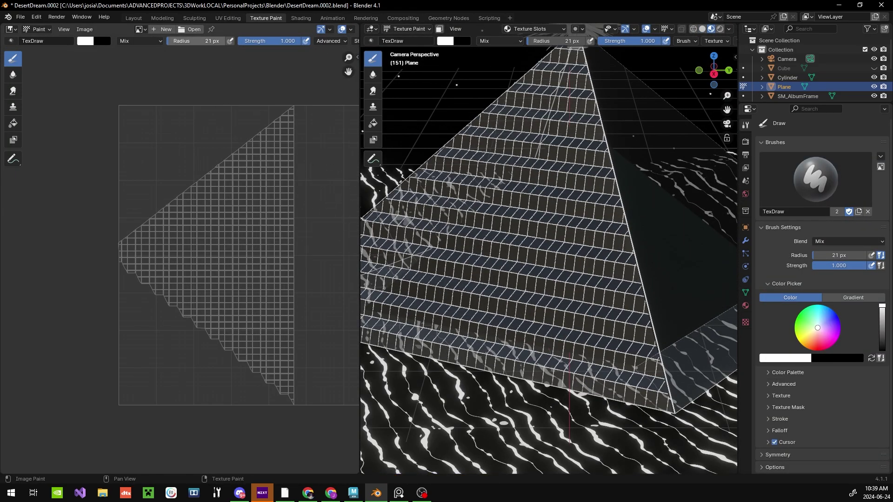
pyautogui.click(669, 348)
pyautogui.hotkey('ctrl', 'Tab')
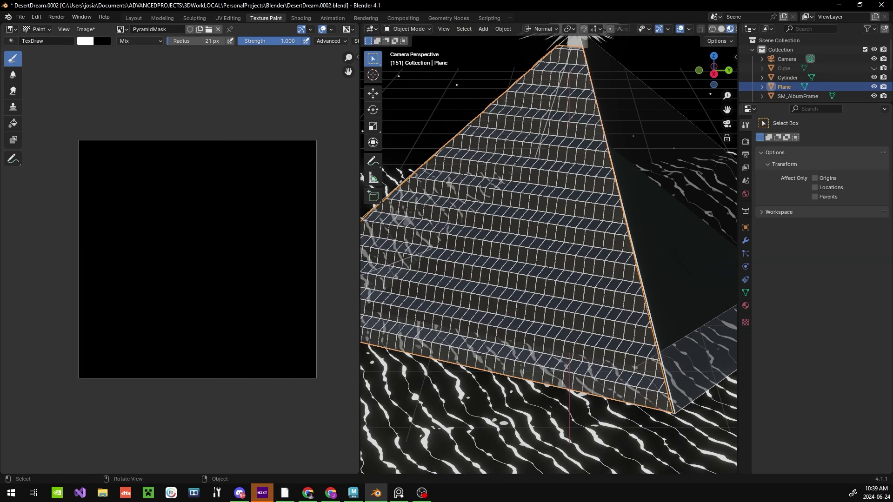
# Wire the PyramidMask image through an Invert Color node into Emission Strength
pyautogui.moveTo(549, 232); pyautogui.dragTo(651, 209, button='middle')
pyautogui.click(745, 305)
pyautogui.click(301, 17)
pyautogui.moveTo(422, 430); pyautogui.dragTo(331, 365)
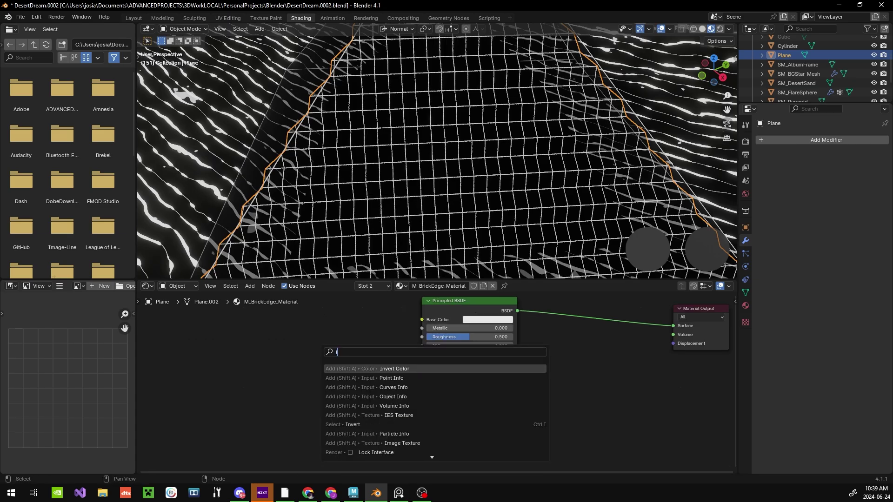
pyautogui.click(354, 400)
pyautogui.press('`')
# Try a couple of white strokes on the mask and undo them
pyautogui.click(266, 17)
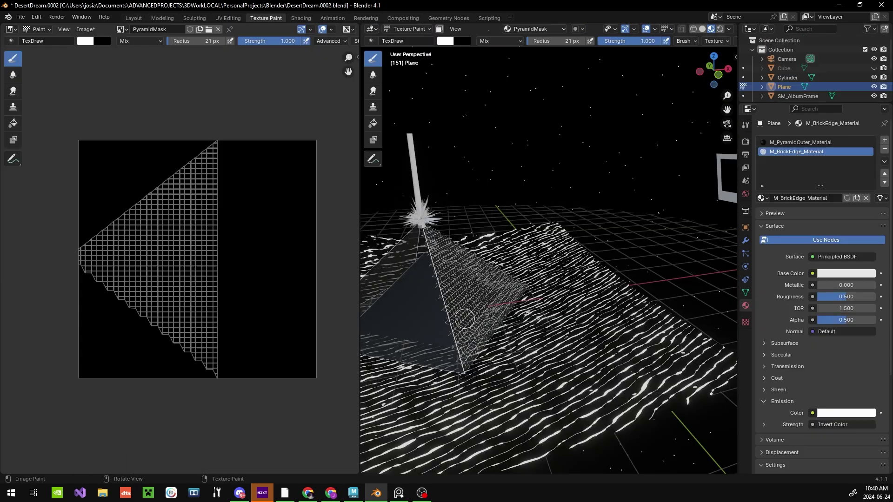
pyautogui.moveTo(211, 303)
pyautogui.mouseDown()
pyautogui.moveTo(189, 212)
pyautogui.moveTo(195, 260)
pyautogui.mouseUp()
pyautogui.hotkey('ctrl', 'z')
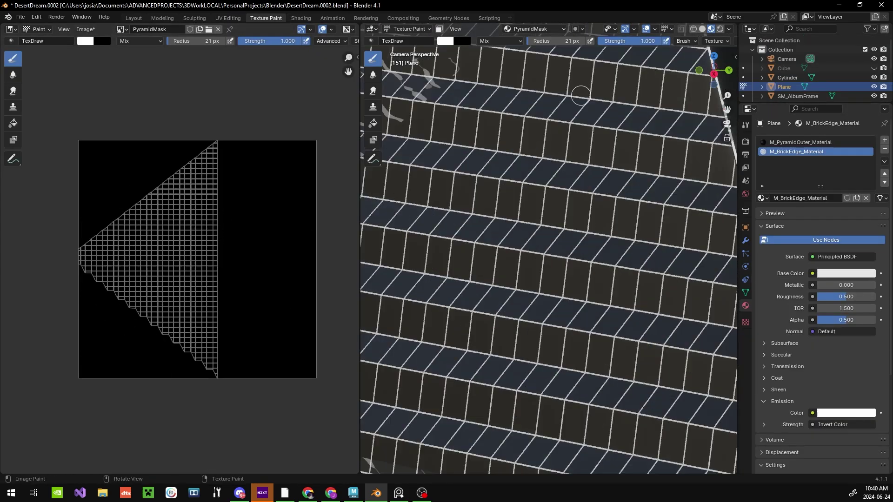
pyautogui.scroll(3, 200, 255)
pyautogui.moveTo(186, 297); pyautogui.dragTo(214, 293)
pyautogui.hotkey('ctrl', 'z')
pyautogui.hotkey('ctrl', 'z')
pyautogui.scroll(5, 581, 293)
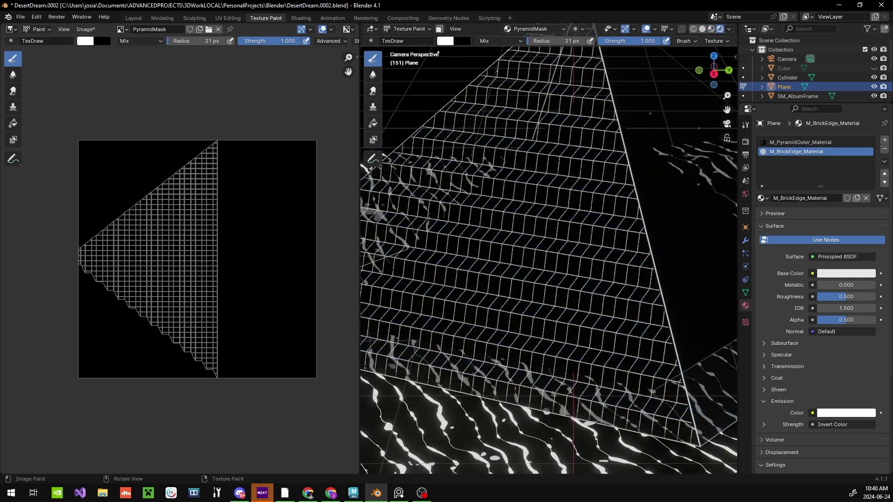
pyautogui.scroll(3, 195, 256)
# Paint white along the pyramid's upper edge and return to the camera framing
pyautogui.moveTo(447, 279)
pyautogui.mouseDown(button='middle')
pyautogui.moveTo(457, 272)
pyautogui.moveTo(326, 302)
pyautogui.moveTo(301, 322)
pyautogui.mouseUp(button='middle')
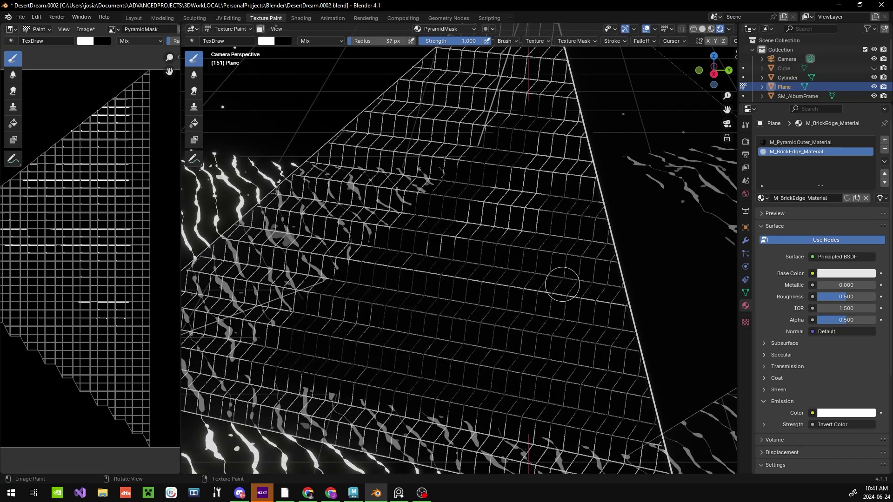
pyautogui.moveTo(296, 330); pyautogui.dragTo(354, 307)
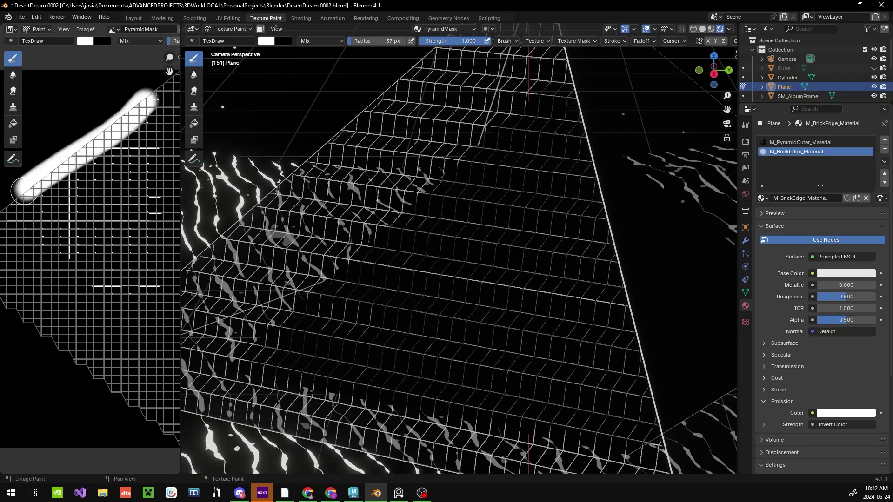
pyautogui.keyDown('shift'); pyautogui.moveTo(353, 307); pyautogui.dragTo(405, 288, button='middle'); pyautogui.keyUp('shift')
pyautogui.moveTo(181, 232); pyautogui.dragTo(323, 233)
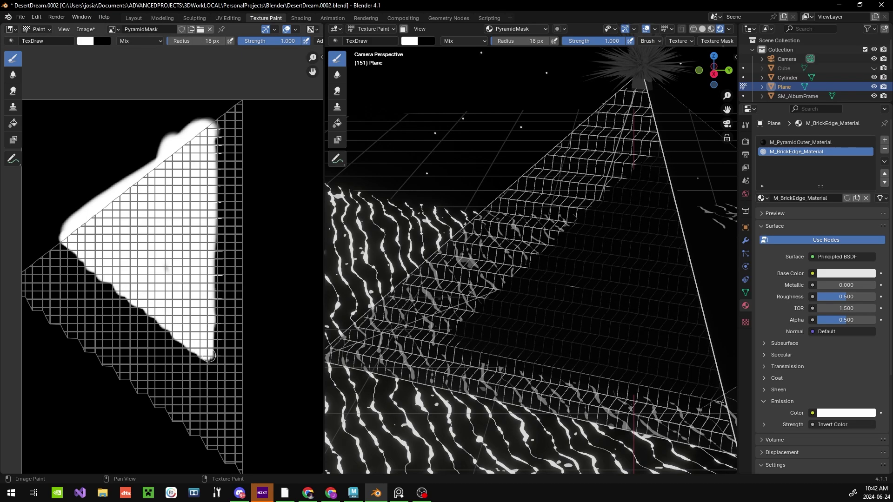
pyautogui.keyDown('ctrl'); pyautogui.moveTo(584, 355); pyautogui.dragTo(624, 353, button='middle'); pyautogui.keyUp('ctrl')
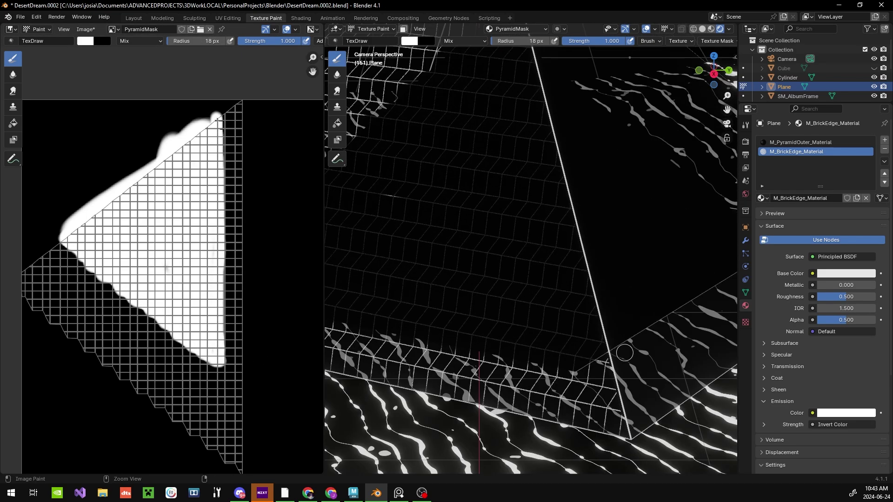
pyautogui.keyDown('ctrl'); pyautogui.moveTo(440, 353); pyautogui.dragTo(366, 279, button='middle'); pyautogui.keyUp('ctrl')
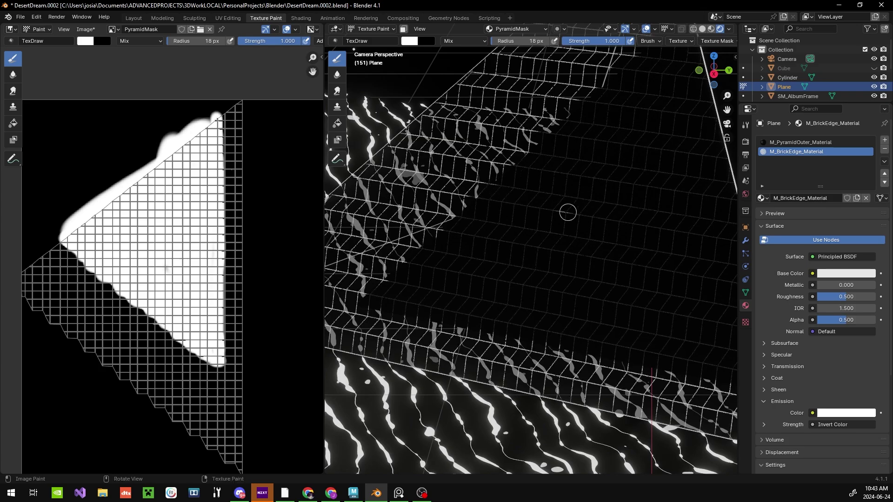
pyautogui.keyDown('ctrl'); pyautogui.moveTo(468, 192); pyautogui.dragTo(571, 128, button='middle'); pyautogui.keyUp('ctrl')
pyautogui.moveTo(644, 210); pyautogui.dragTo(582, 224, button='middle')
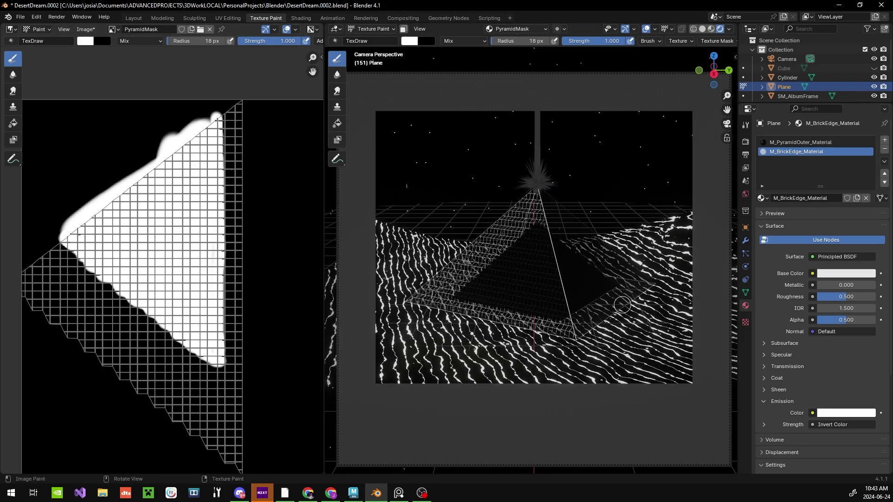
pyautogui.press('KP_0')
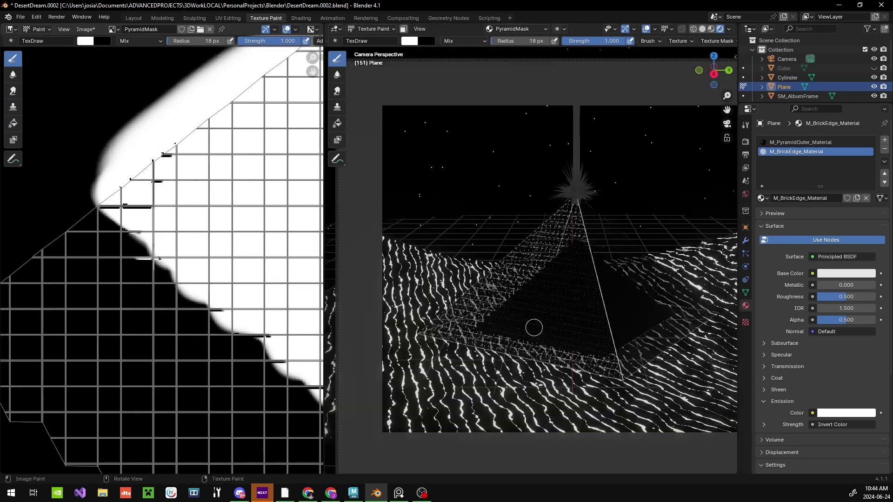
pyautogui.hotkey('alt', 'Tab')
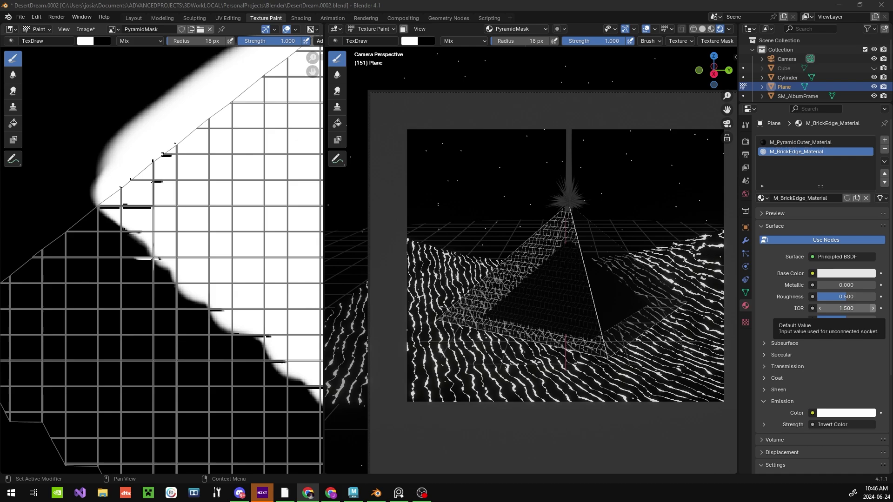
# Save PyramidMask.png and add Noise Texture and dark-stopped Color Ramp nodes to the materials
pyautogui.click(85, 29)
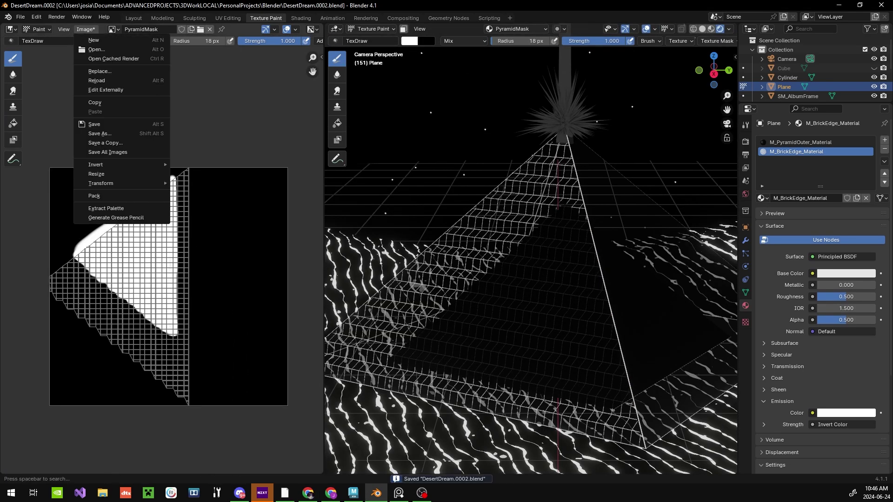
pyautogui.click(88, 118)
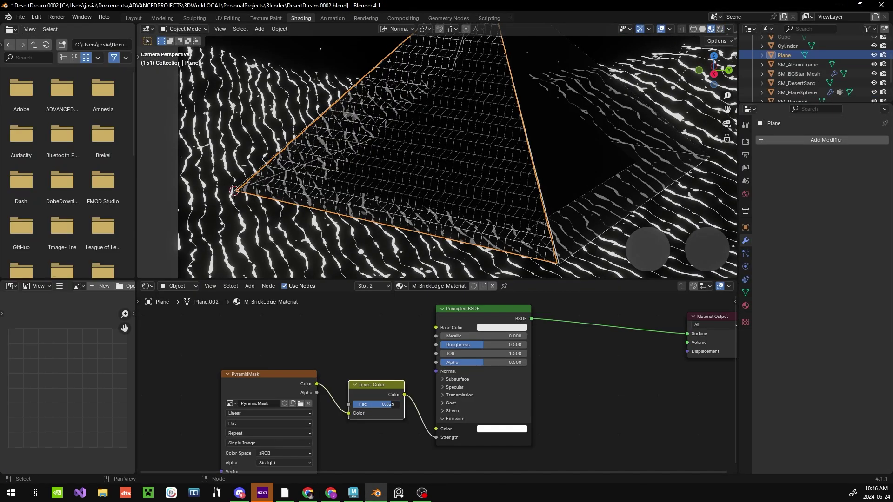
pyautogui.press('Return')
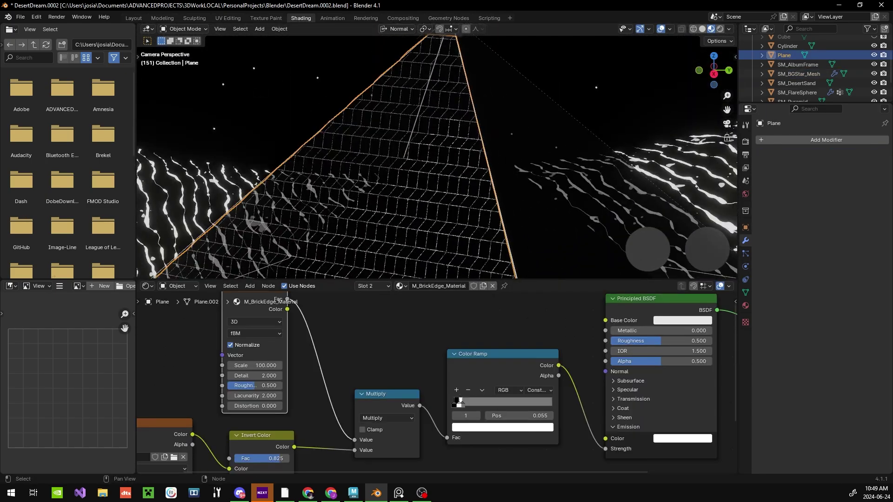
pyautogui.click(502, 427)
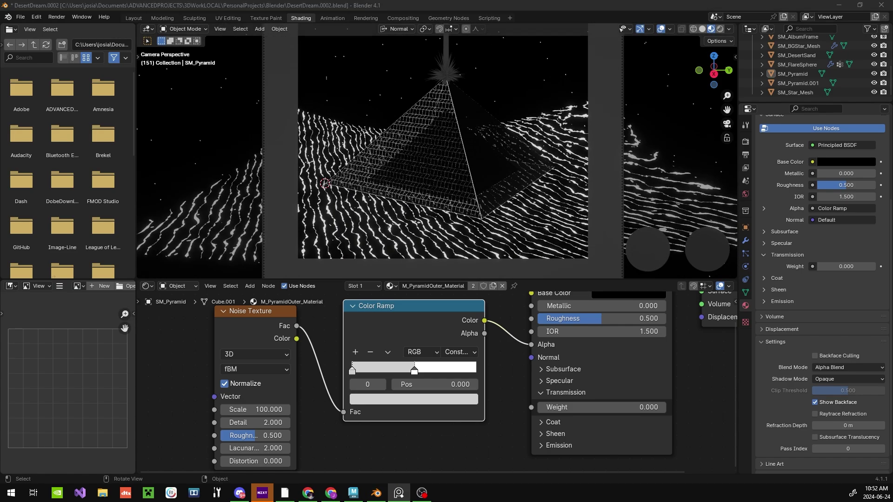
# Add a plane named SM_Moon_Image and stand it upright with a 90° rotation
pyautogui.moveTo(447, 153); pyautogui.dragTo(460, 200, button='middle')
pyautogui.hotkey('shift', 'a')
pyautogui.click(554, 203)
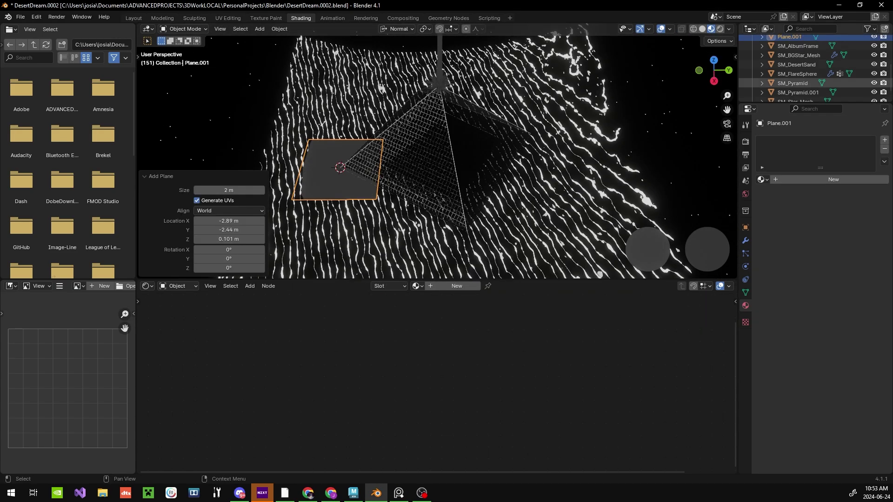
pyautogui.press('F2')
pyautogui.write('SM_Moon_Image')
pyautogui.press('Return')
pyautogui.press('r')
pyautogui.press('x')
pyautogui.press('9')
pyautogui.press('0')
pyautogui.press('Return')
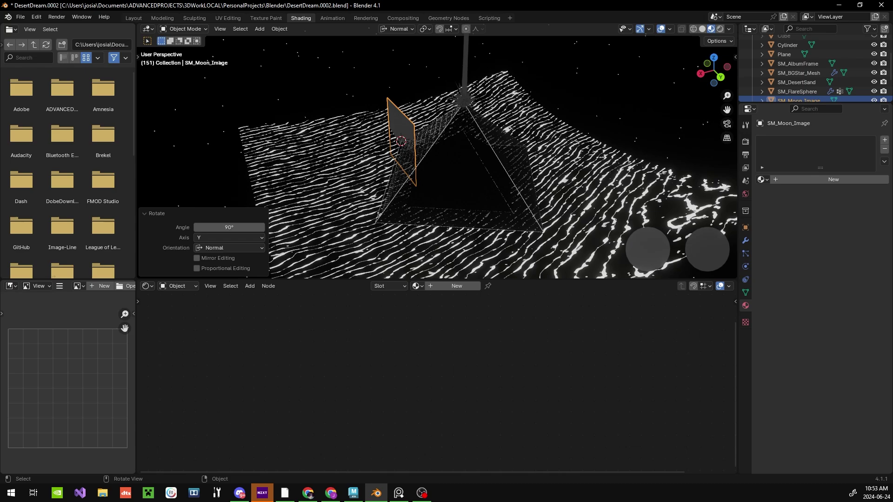
# Create a new moon plane material using the FullMoon2010.jpg image
pyautogui.moveTo(437, 153); pyautogui.dragTo(446, 139, button='middle')
pyautogui.click(833, 179)
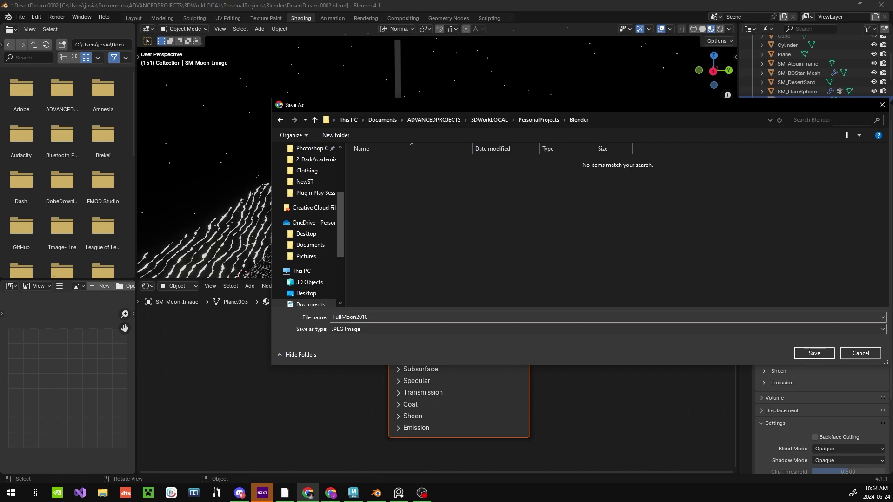
pyautogui.press('Return')
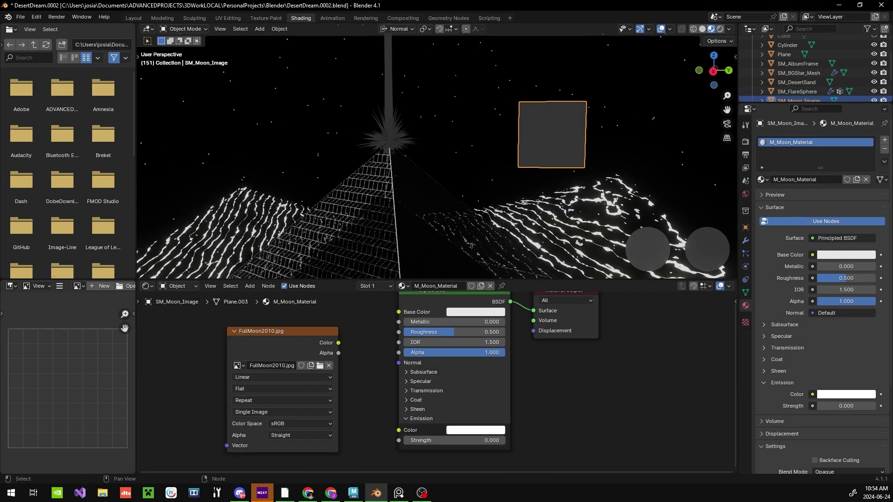
# Insert a Color Ramp before emission strength, with a black stop and a grey stop near 0.19
pyautogui.hotkey('shift', 'a')
pyautogui.write('color ramp')
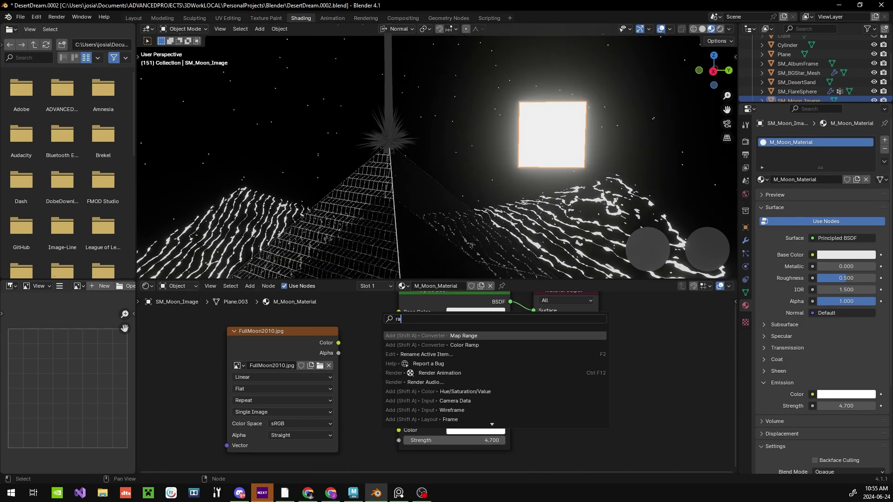
pyautogui.press('Return')
pyautogui.click(394, 372)
pyautogui.click(394, 427)
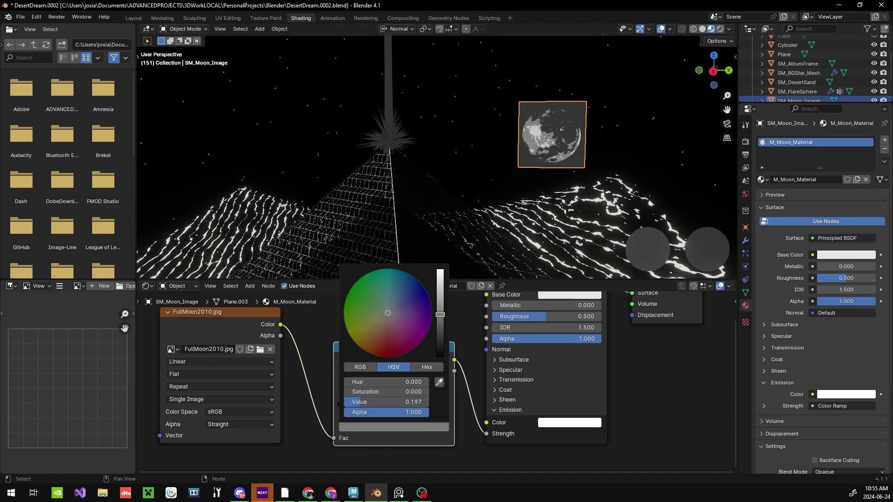
pyautogui.scroll(2, 436, 383)
pyautogui.moveTo(346, 409); pyautogui.dragTo(446, 409)
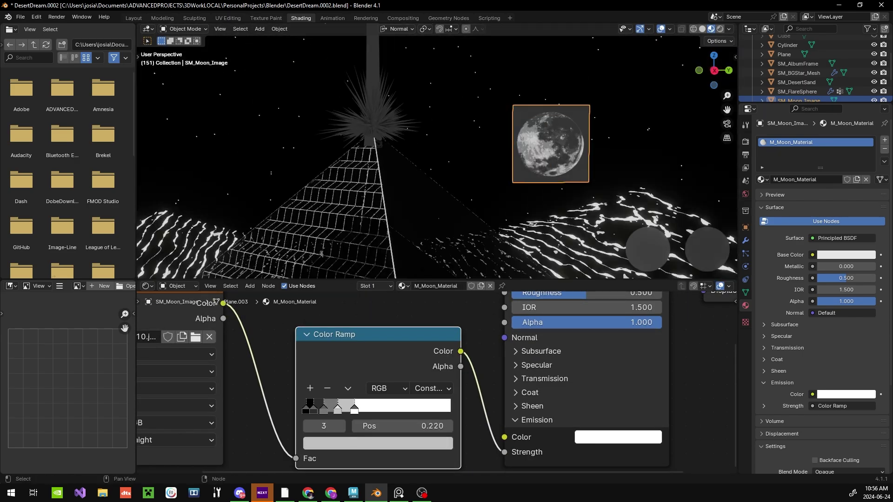
# Straighten the moon plane's rotation, undoing a 180° turn, and select SM_FlareSphere
pyautogui.press('n')
pyautogui.doubleClick(686, 134)
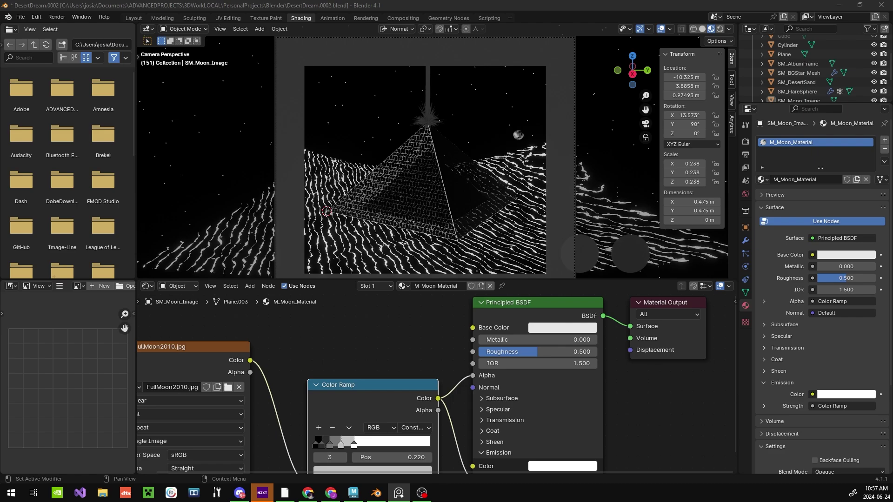
pyautogui.scroll(4, 437, 151)
pyautogui.press('Return')
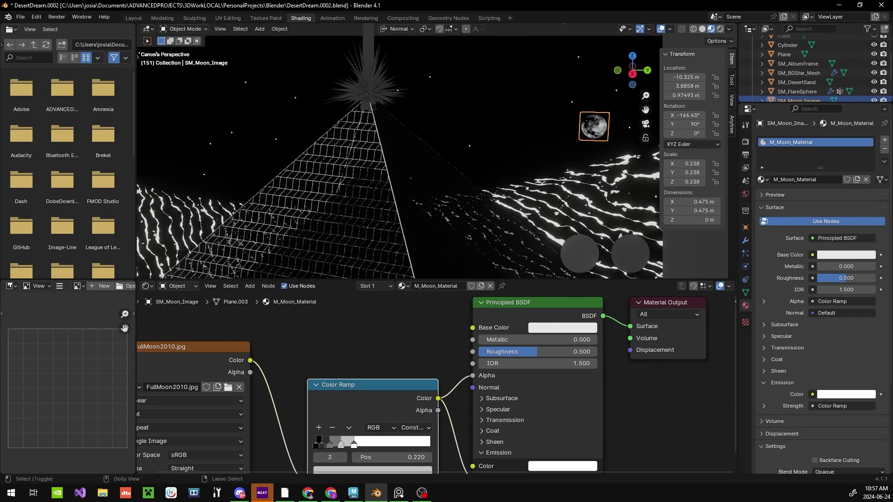
pyautogui.hotkey('ctrl', 'z')
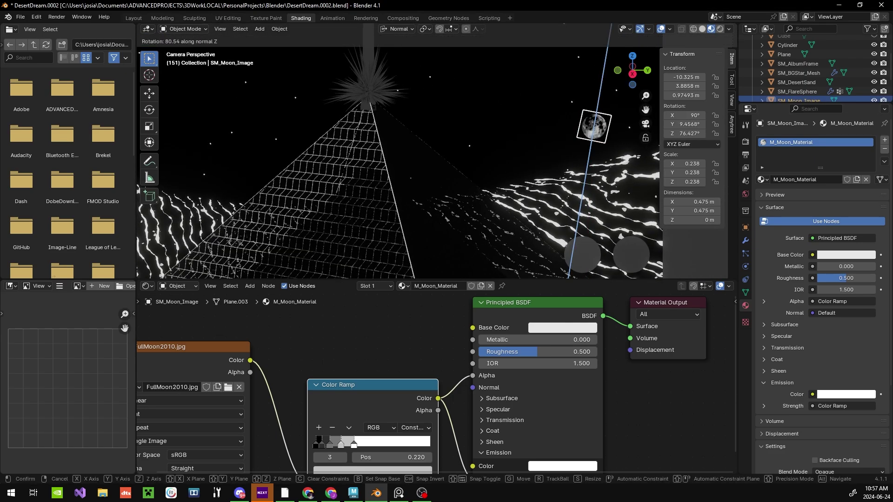
pyautogui.press('Return')
pyautogui.scroll(2, 383, 451)
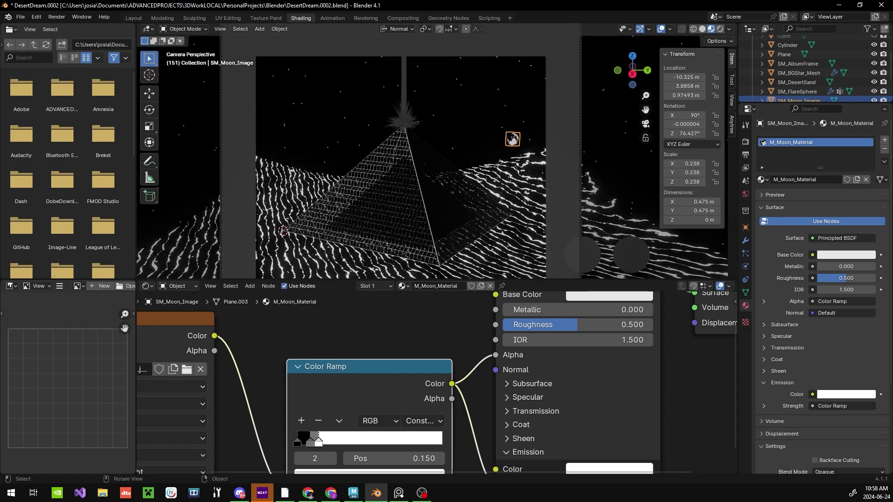
pyautogui.click(797, 92)
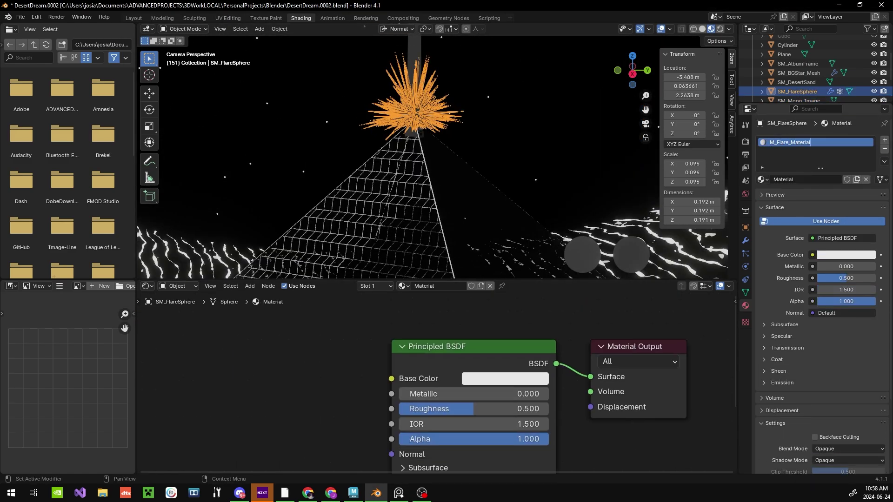
# Confirm the M_Flare_Material name and delete the flare's Principled BSDF node
pyautogui.press('Return')
pyautogui.hotkey('ctrl', 'z')
pyautogui.hotkey('ctrl', 'z')
pyautogui.hotkey('ctrl', 'shift', 'z')
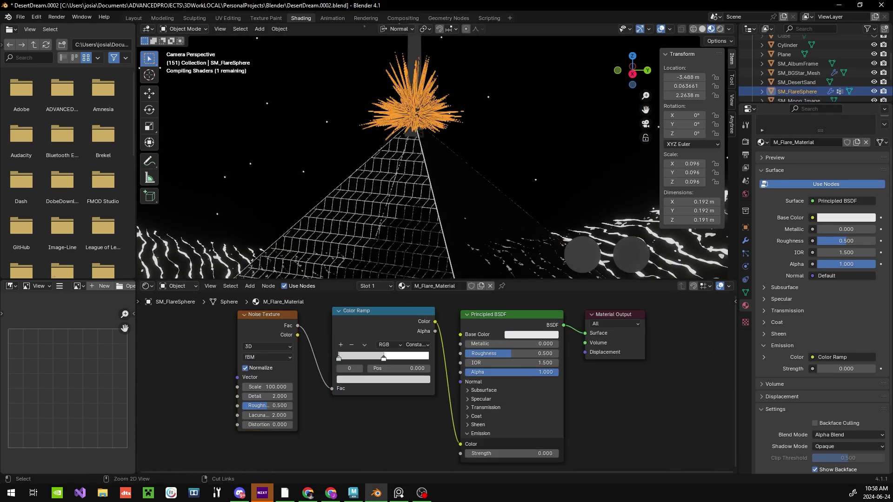
pyautogui.press('Delete')
pyautogui.press('F3')
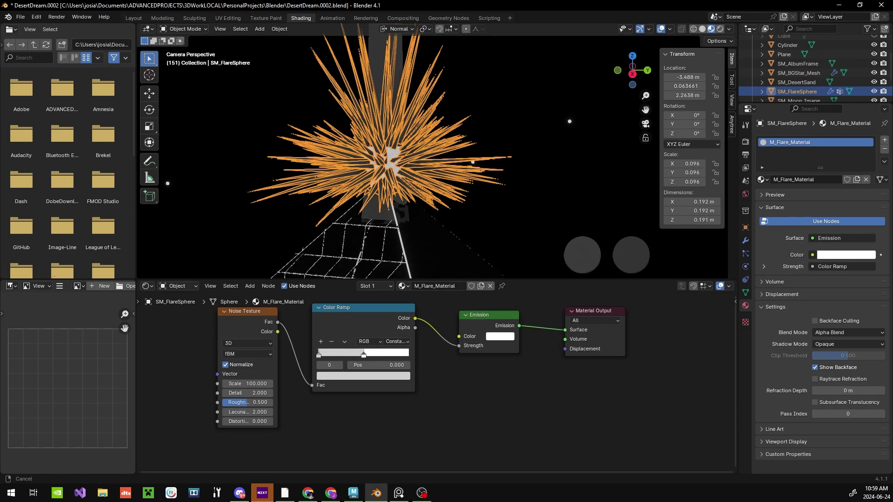
# Switch between the Shading and Geometry Nodes workspaces
pyautogui.click(448, 18)
pyautogui.scroll(2, 218, 380)
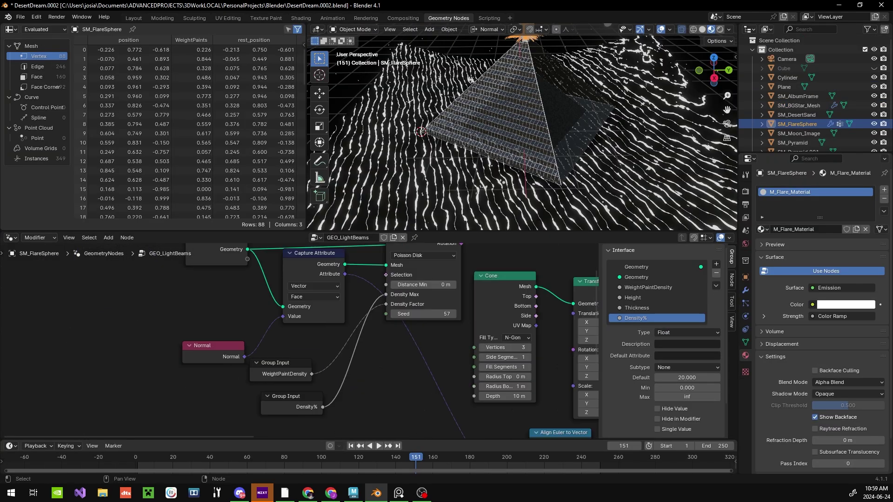
pyautogui.scroll(1, 218, 379)
pyautogui.scroll(1, 218, 380)
pyautogui.scroll(1, 218, 379)
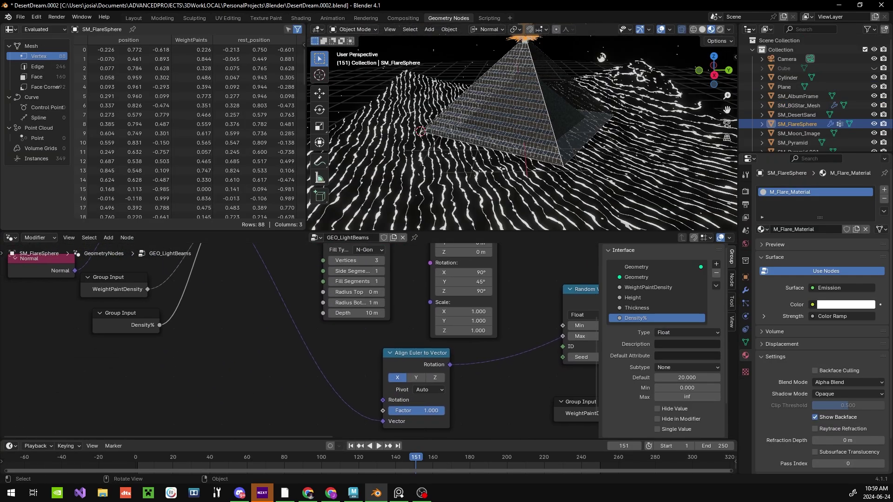
pyautogui.click(301, 18)
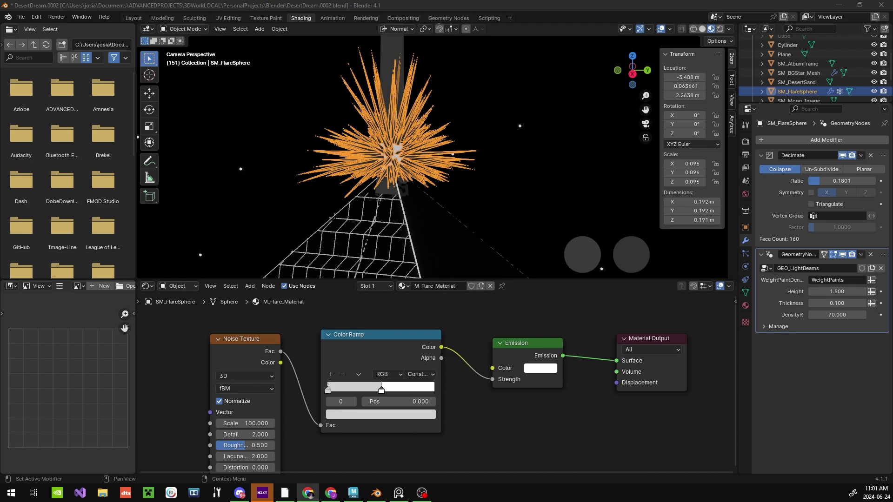
pyautogui.click(448, 18)
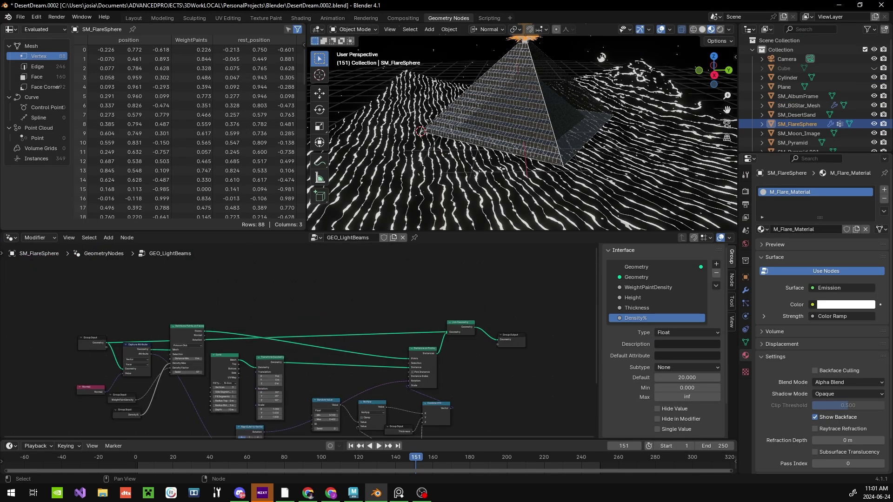
pyautogui.scroll(5, 298, 344)
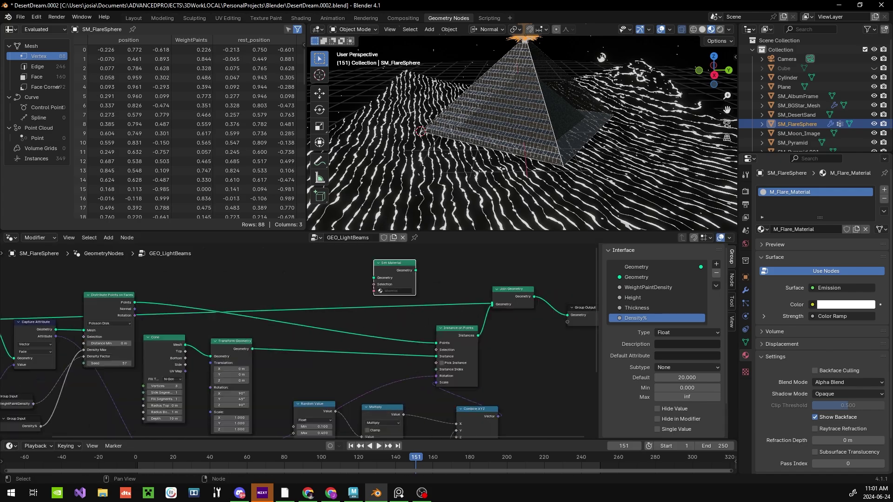
# Frame the flare sphere, scale it down to 0.622, and view through the camera
pyautogui.press('KP_Decimal')
pyautogui.scroll(-5, 298, 344)
pyautogui.press('s')
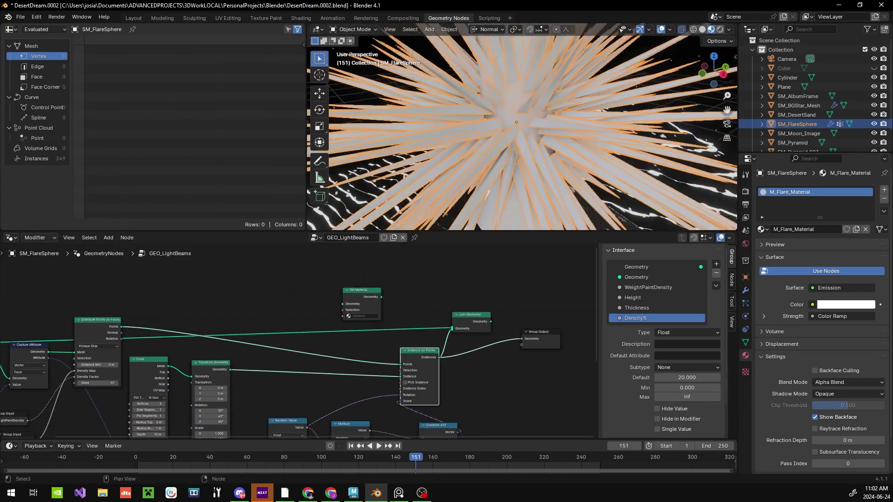
pyautogui.press('Return')
pyautogui.press('KP_0')
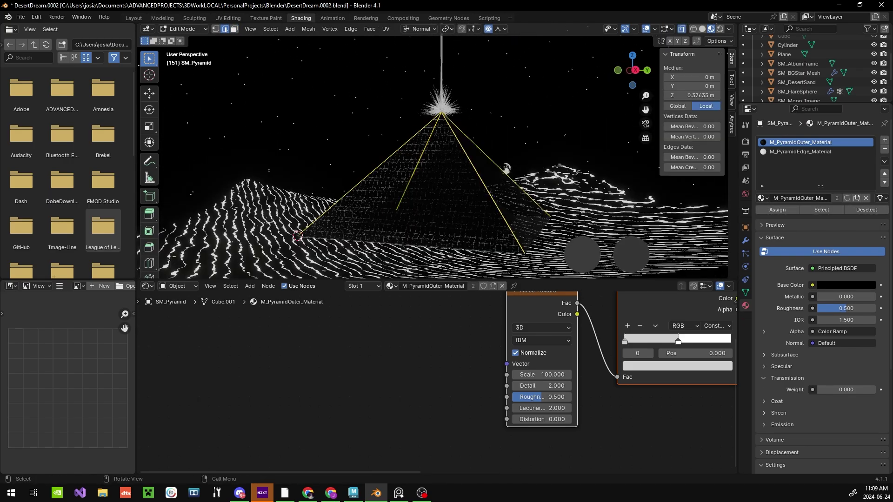
# Try beveling and sliding edges near the pyramid apex, undoing one attempt
pyautogui.moveTo(590, 184)
pyautogui.mouseDown(button='middle')
pyautogui.moveTo(511, 139)
pyautogui.moveTo(649, 144)
pyautogui.mouseUp(button='middle')
pyautogui.press('KP_0')
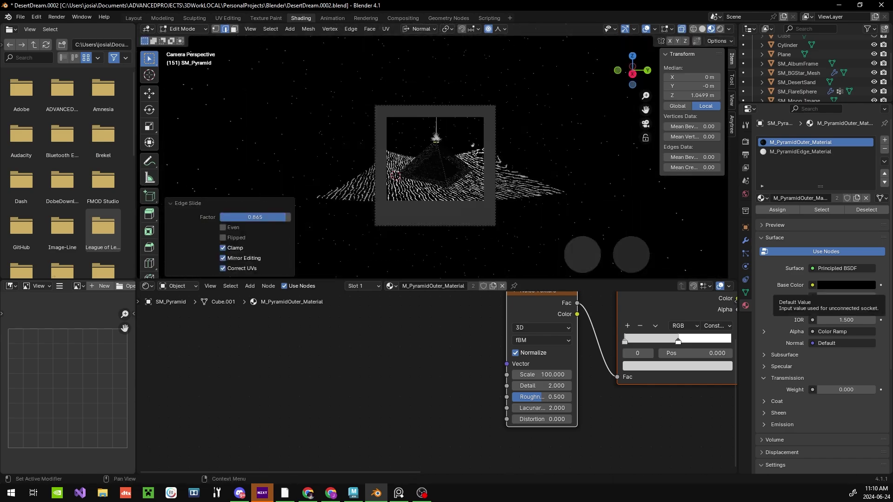
pyautogui.click(209, 64)
pyautogui.press('Return')
pyautogui.press('b')
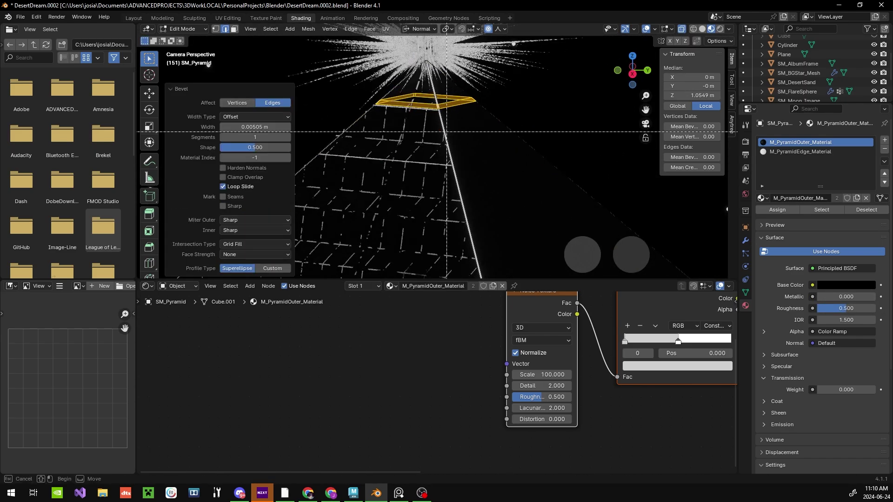
pyautogui.click(208, 64)
pyautogui.hotkey('ctrl', 'z')
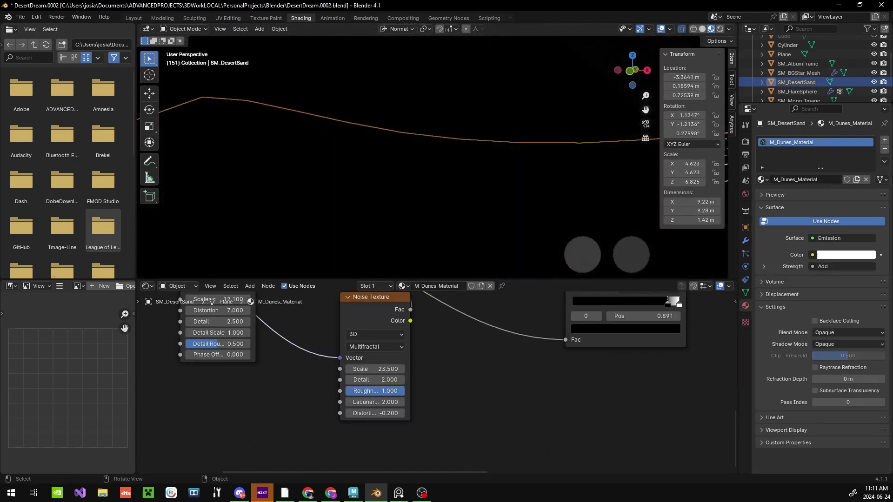
# Slide the selected pyramid edges upward, then leave edit mode
pyautogui.press('Tab')
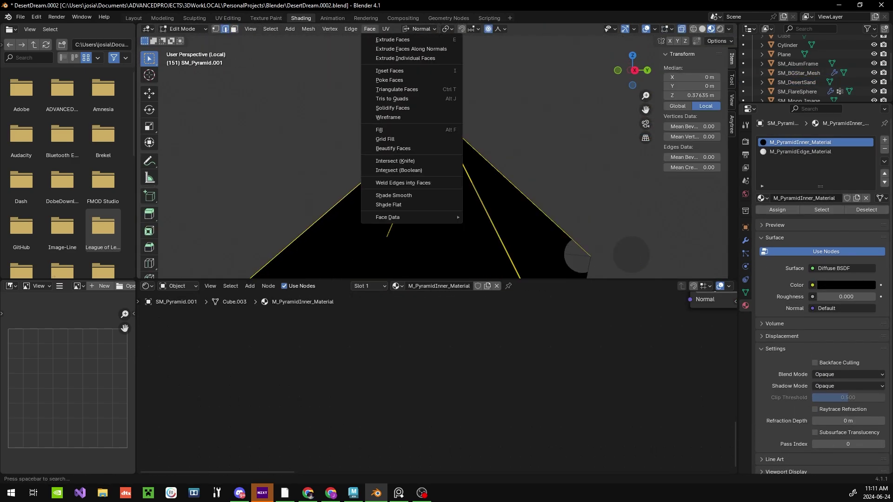
pyautogui.press('Escape')
pyautogui.hotkey('ctrl', 'e')
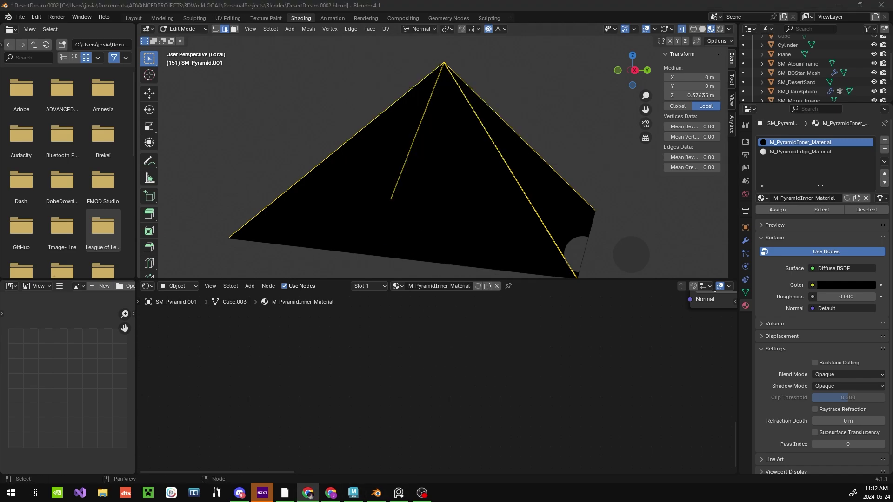
pyautogui.hotkey('ctrl', 'e')
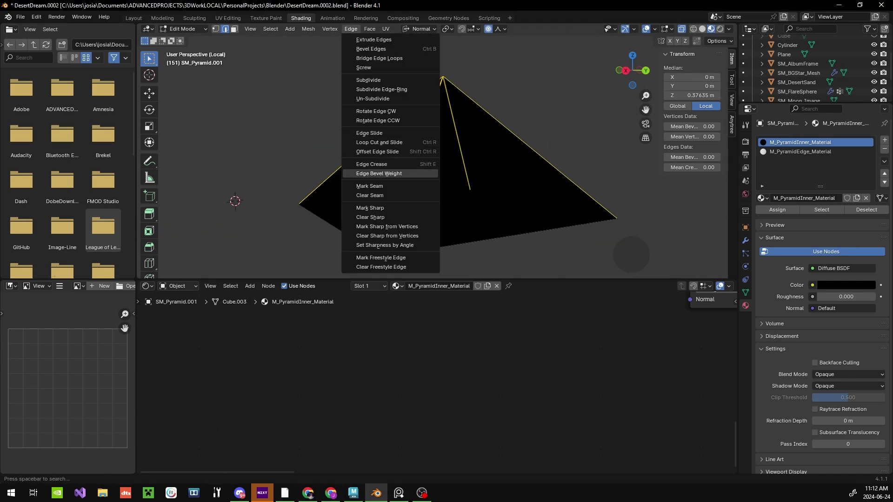
pyautogui.click(370, 133)
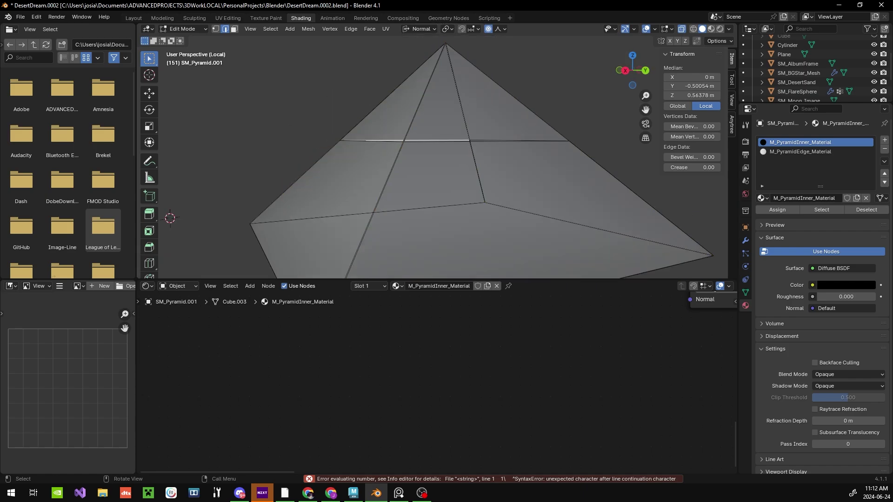
pyautogui.press('Tab')
pyautogui.press('KP_Divide')
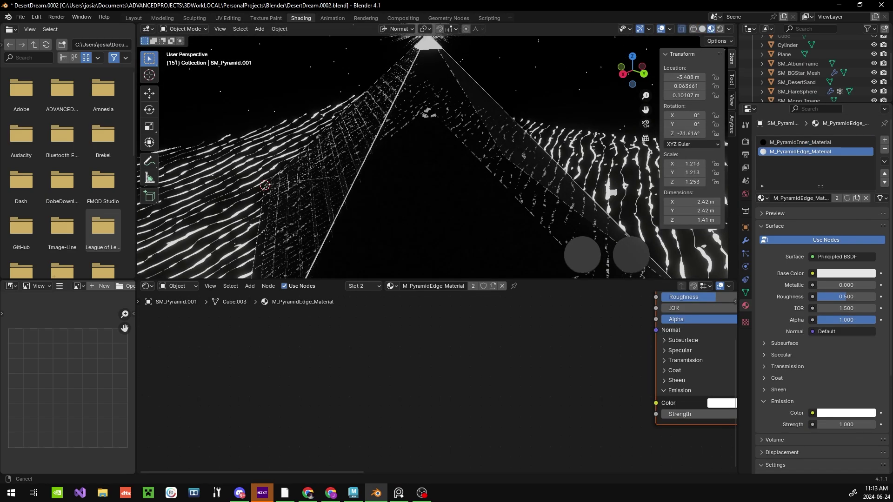
# Extrude the top piece SM_Pyramid.002 upward into a beam
pyautogui.moveTo(433, 154); pyautogui.dragTo(432, 140, button='middle')
pyautogui.hotkey('shift', 'd')
pyautogui.press('Tab')
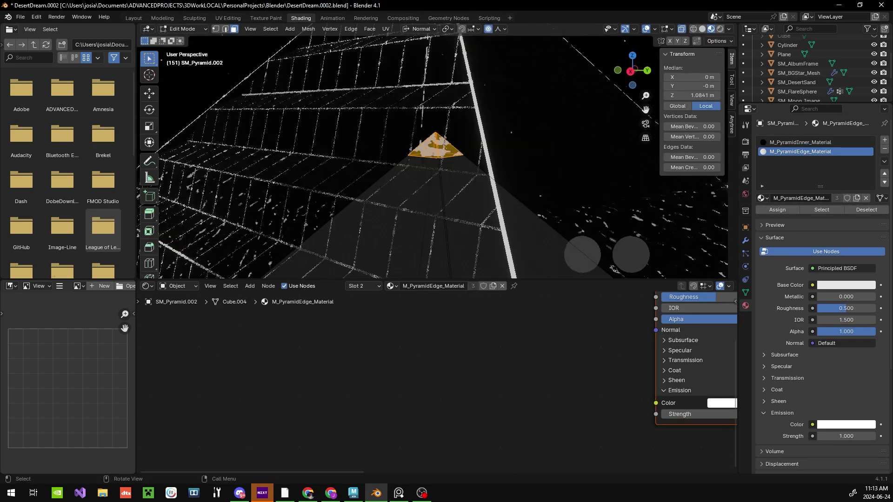
pyautogui.press('e')
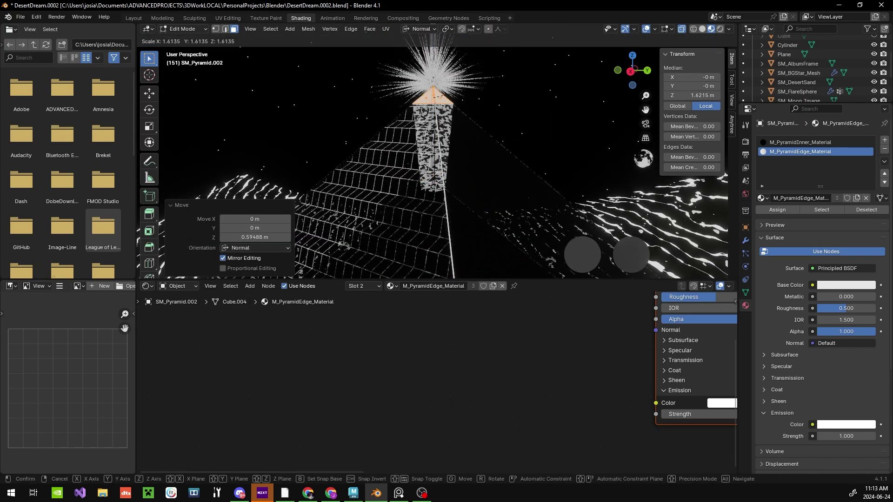
pyautogui.press('Return')
pyautogui.hotkey('ctrl', 'x')
pyautogui.moveTo(373, 251); pyautogui.dragTo(373, 265, button='middle')
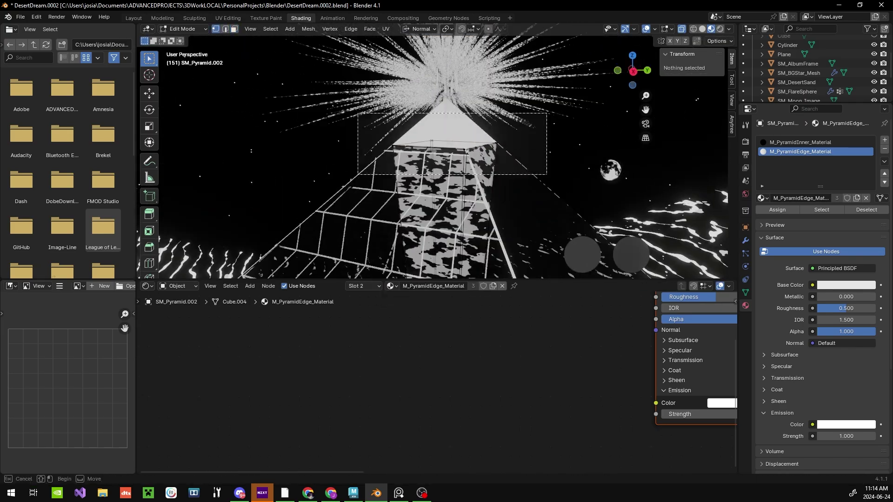
pyautogui.press('Tab')
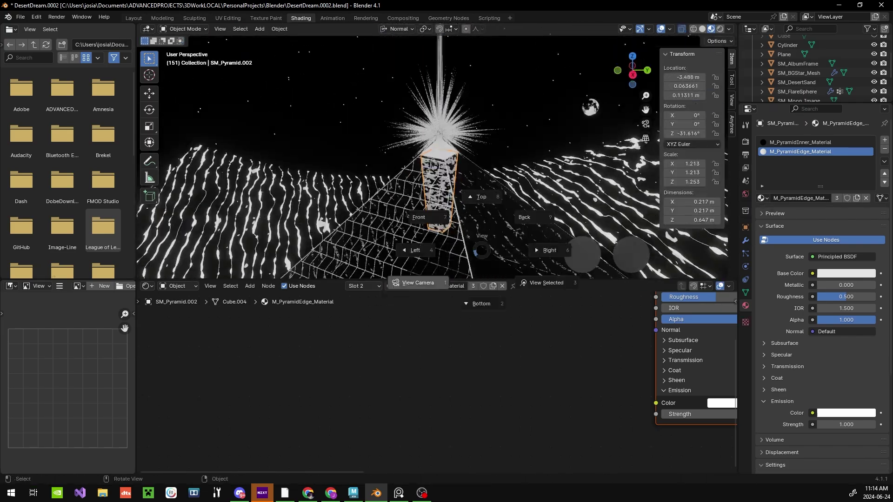
# Rename the beam SM_PyramidBeam, give it M_Flare_Material, apply scale, and save
pyautogui.doubleClick(798, 83)
pyautogui.hotkey('ctrl', 'z')
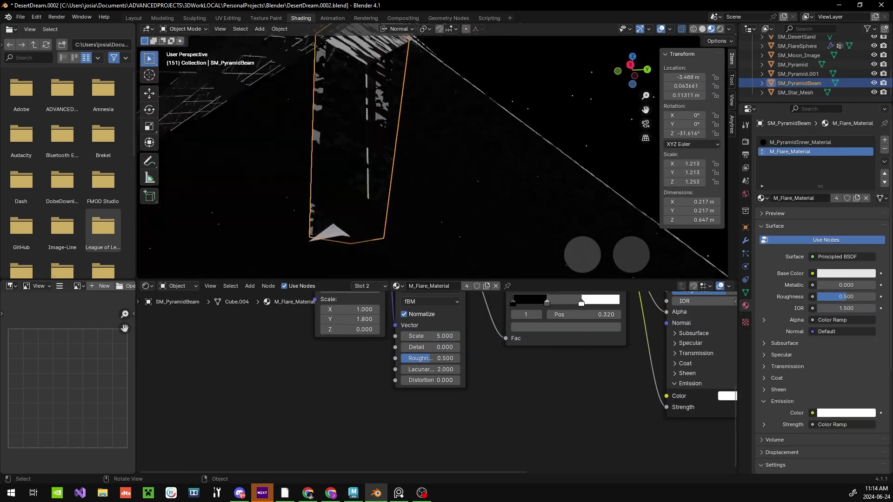
pyautogui.hotkey('ctrl', 'z')
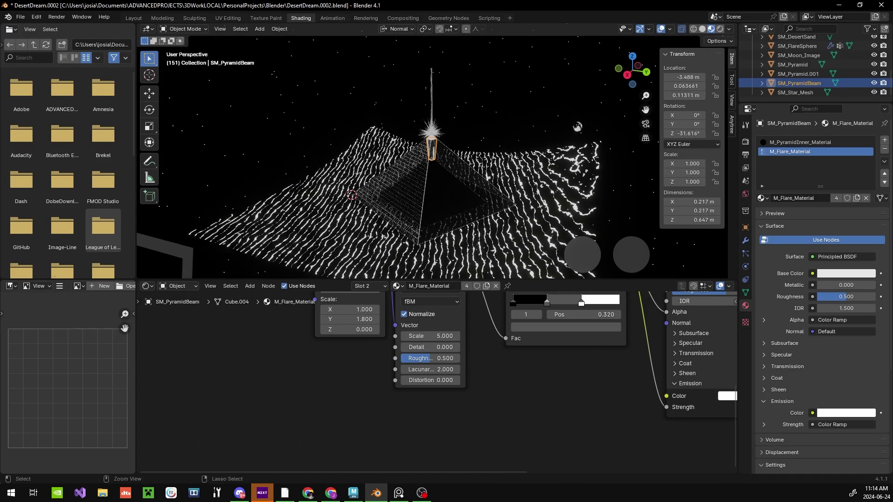
pyautogui.hotkey('ctrl', 'z')
pyautogui.hotkey('ctrl', 'z')
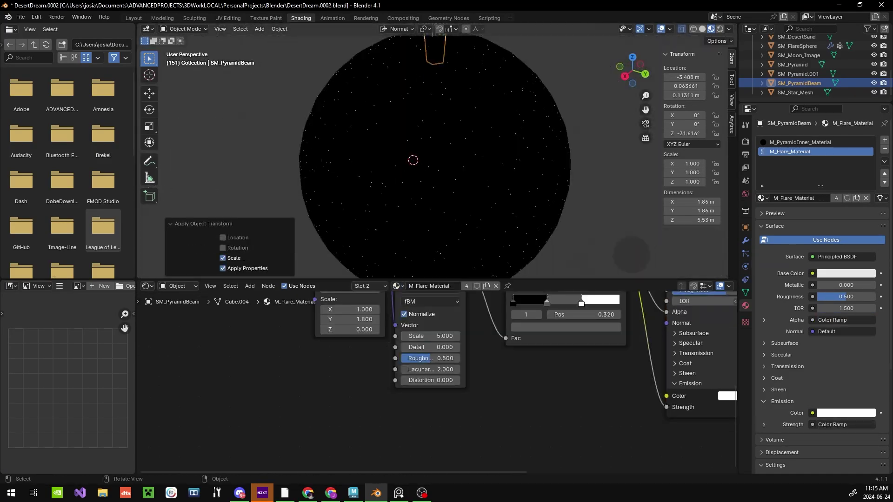
pyautogui.hotkey('ctrl', 'shift', 'z')
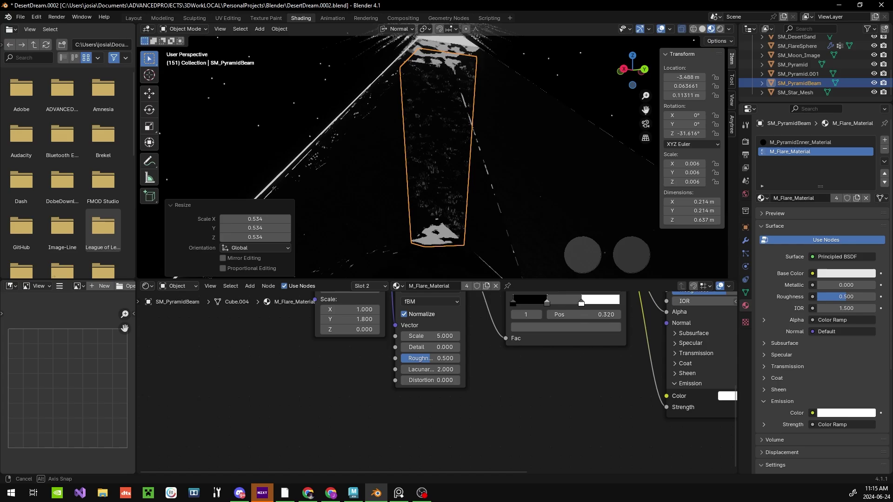
pyautogui.hotkey('ctrl', 'z')
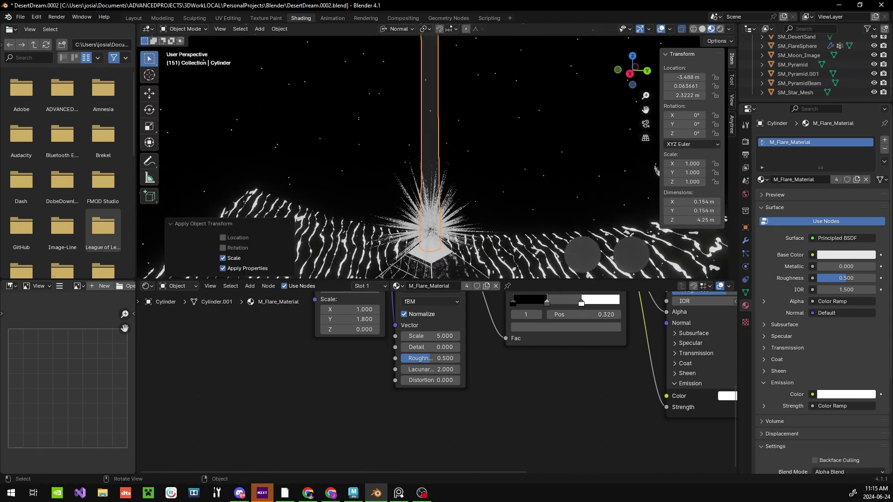
pyautogui.hotkey('ctrl', 'shift', 'z')
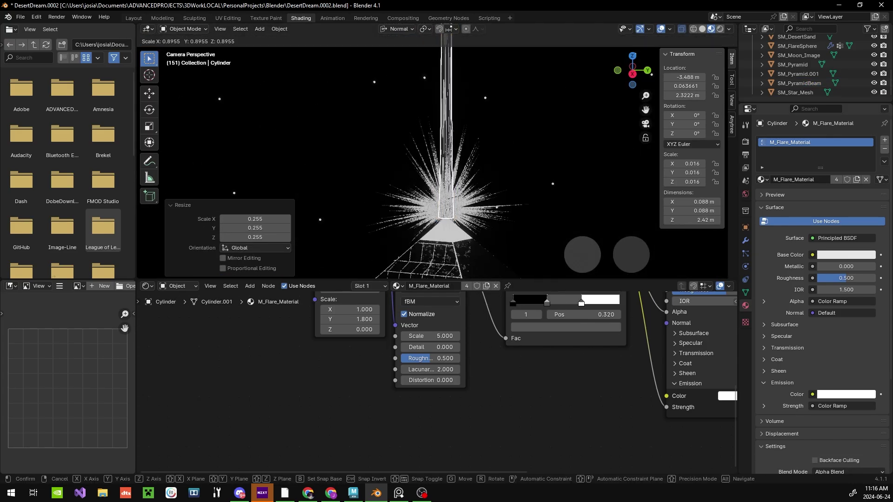
pyautogui.hotkey('ctrl', 'z')
pyautogui.hotkey('ctrl', 's')
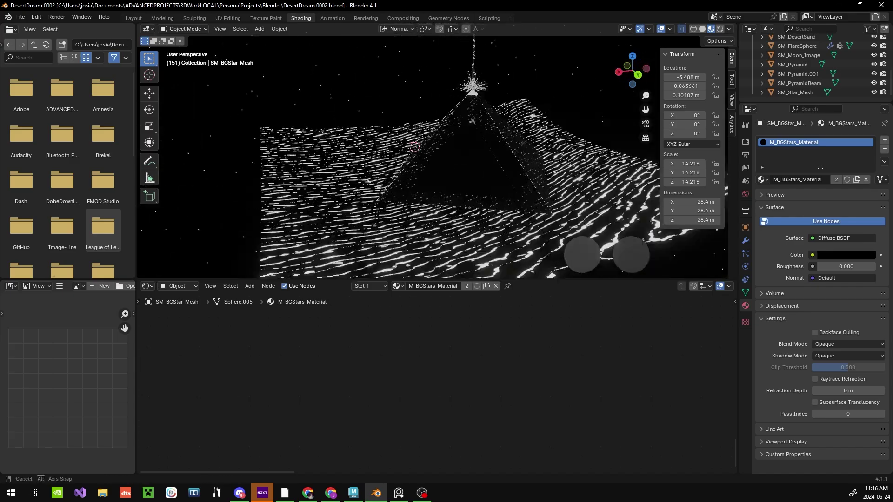
# Give SM_AlbumFrame black M_BGStars_Material with white M_PyramidEdge_Material borders, then add a Text object
pyautogui.hotkey('ctrl', 'shift', 'z')
pyautogui.hotkey('ctrl', 'shift', 'z')
pyautogui.hotkey('ctrl', 'shift', 'z')
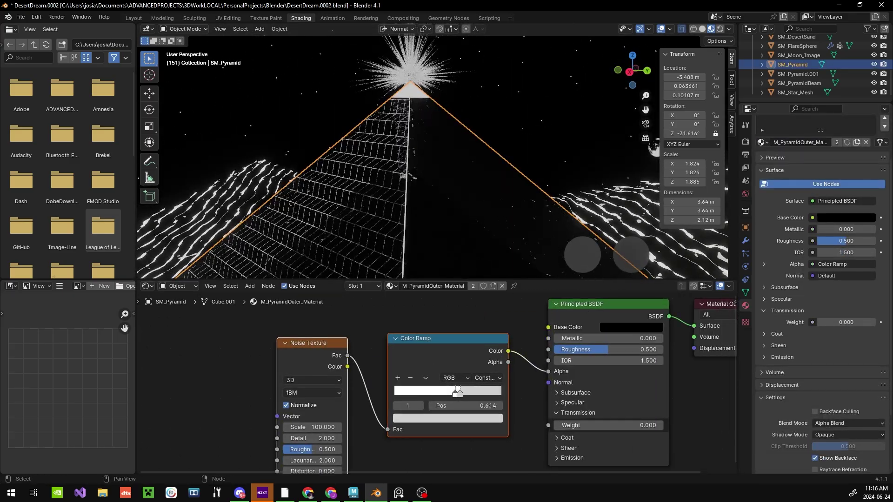
pyautogui.hotkey('ctrl', 'shift', 'z')
pyautogui.hotkey('ctrl', 'shift', 'z')
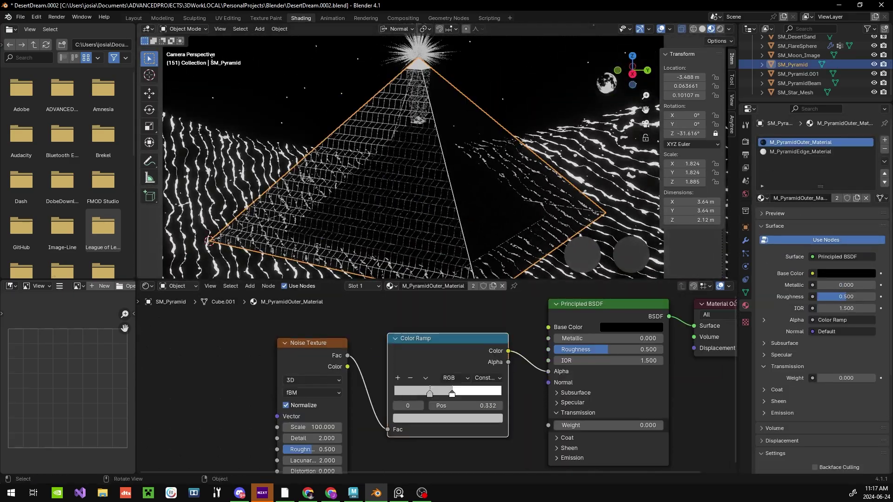
pyautogui.hotkey('ctrl', 'shift', 'z')
pyautogui.hotkey('ctrl', 'shift', 'z')
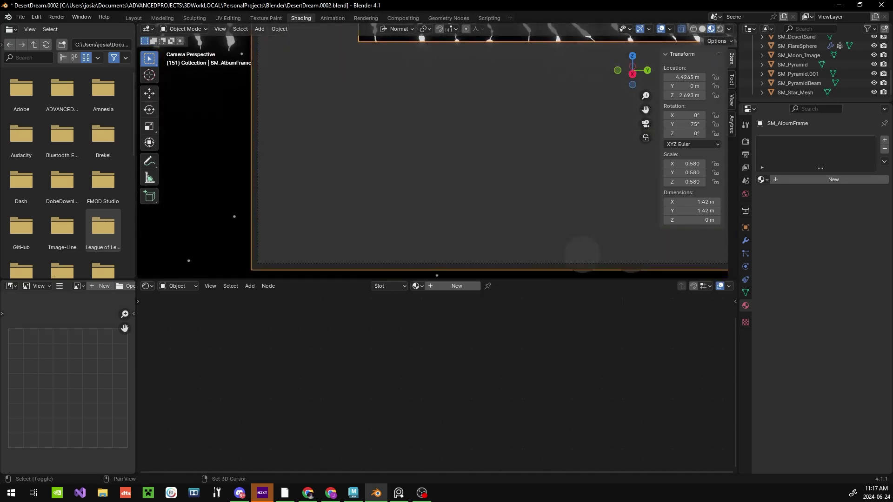
pyautogui.hotkey('ctrl', 'shift', 'z')
pyautogui.hotkey('ctrl', 'shift', 'z')
pyautogui.hotkey('ctrl', 'shift', 'z')
pyautogui.hotkey('ctrl', 'shift', 'z')
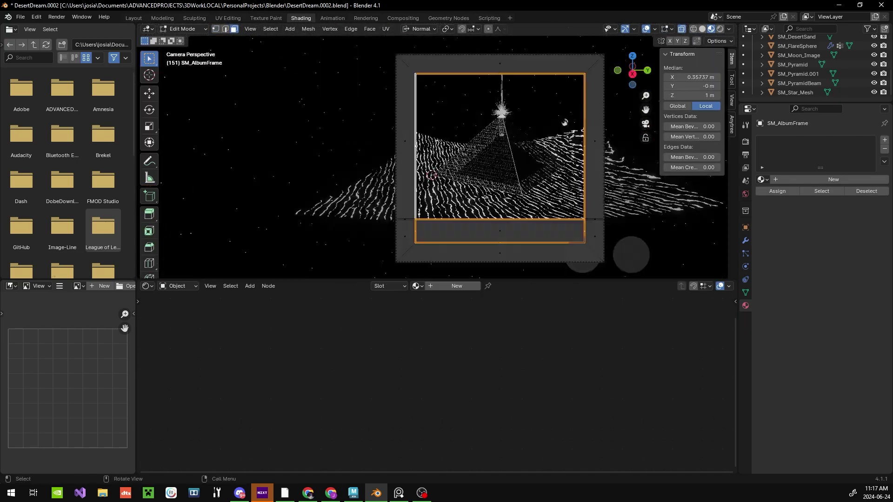
pyautogui.hotkey('ctrl', 'shift', 'z')
pyautogui.hotkey('ctrl', 'shift', 'z')
pyautogui.hotkey('ctrl', 'shift', 'z')
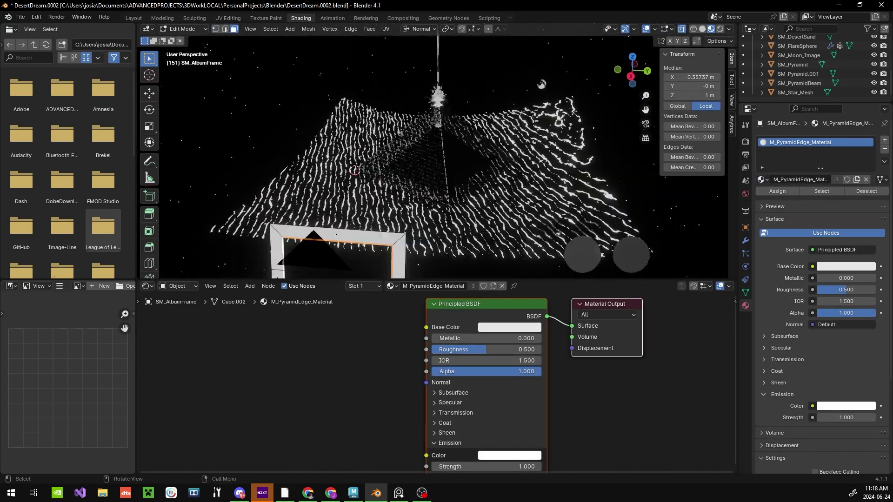
pyautogui.hotkey('ctrl', 'shift', 'z')
pyautogui.hotkey('ctrl', 'shift', 'z')
pyautogui.hotkey('ctrl', 'shift', 'z')
pyautogui.hotkey('ctrl', 'shift', 'z')
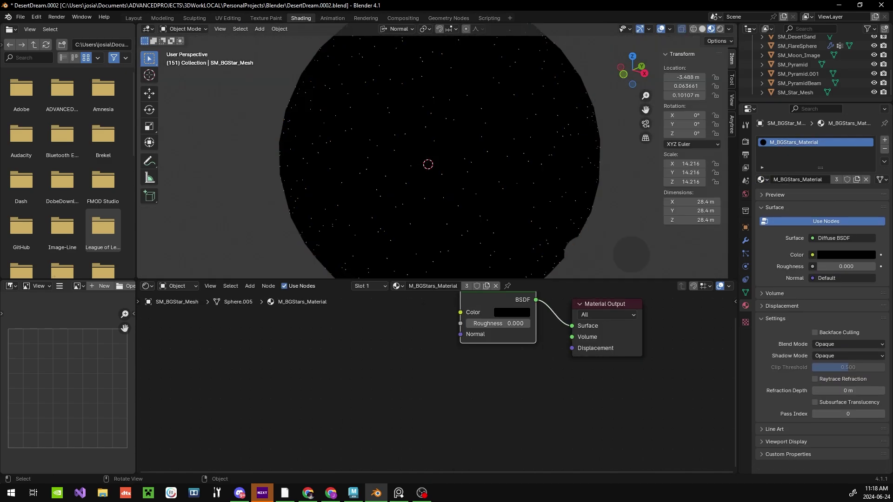
pyautogui.hotkey('ctrl', 'shift', 'z')
pyautogui.hotkey('ctrl', 'shift', 'z')
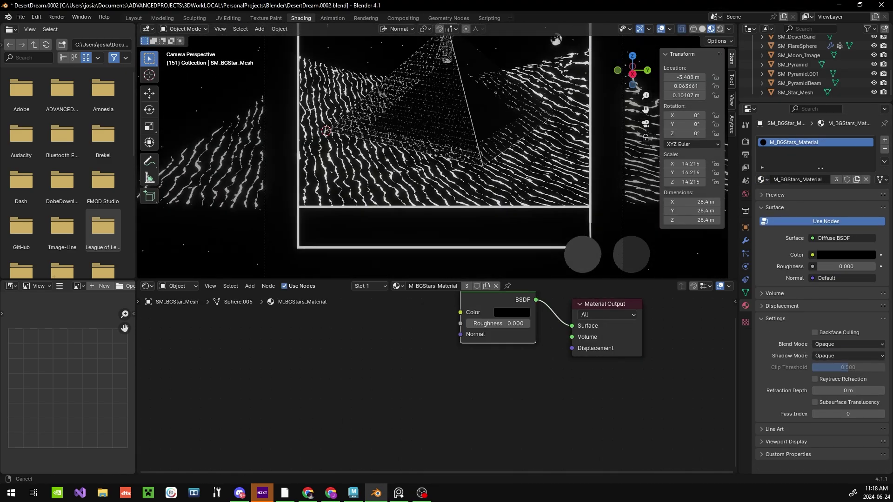
pyautogui.hotkey('ctrl', 'shift', 'z')
pyautogui.hotkey('ctrl', 'shift', 'z')
pyautogui.hotkey('ctrl', 'shift', 'z')
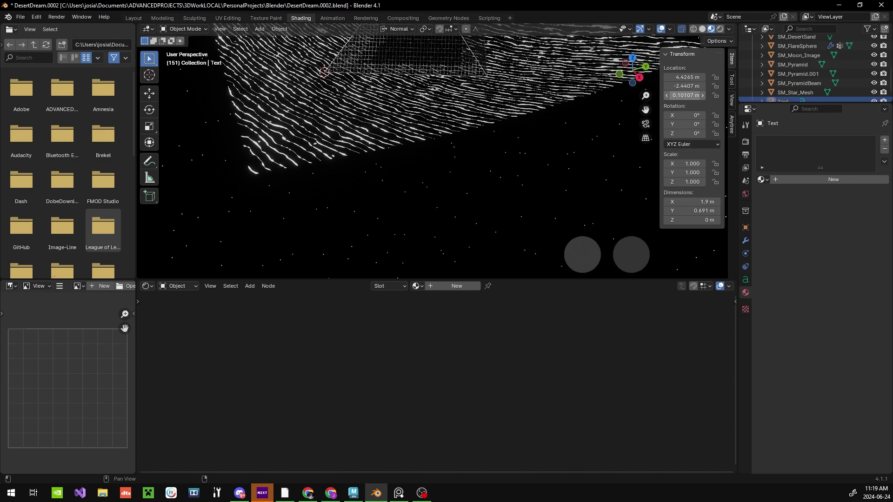
pyautogui.hotkey('ctrl', 'shift', 'z')
pyautogui.hotkey('ctrl', 'shift', 'z')
# Rotate the text into the frame's bottom band and change it to 'desert sand'
pyautogui.hotkey('ctrl', 'shift', 'z')
pyautogui.hotkey('ctrl', 'shift', 'z')
pyautogui.hotkey('ctrl', 'shift', 'z')
pyautogui.hotkey('ctrl', 'shift', 'z')
pyautogui.hotkey('ctrl', 'shift', 'z')
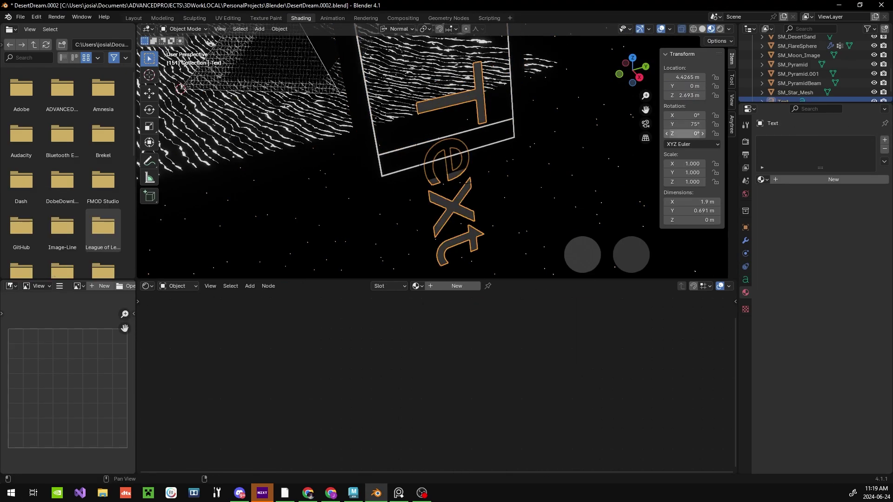
pyautogui.hotkey('ctrl', 'shift', 'z')
pyautogui.hotkey('ctrl', 'shift', 'z')
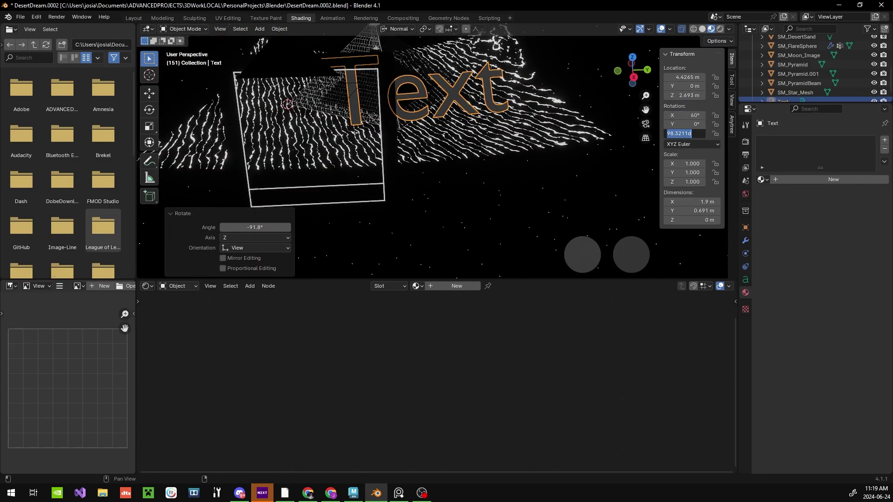
pyautogui.hotkey('ctrl', 'shift', 'z')
pyautogui.hotkey('ctrl', 'shift', 'z')
pyautogui.hotkey('ctrl', 'shift', 'z')
pyautogui.hotkey('ctrl', 'shift', 'z')
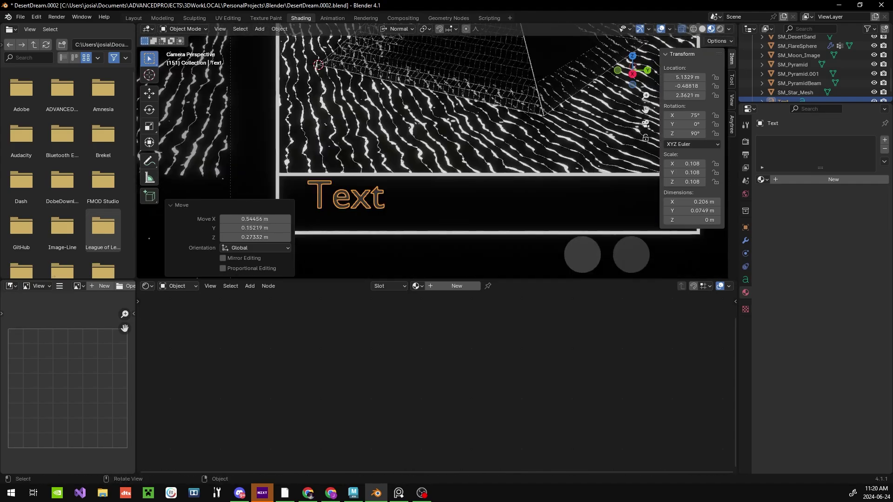
pyautogui.hotkey('ctrl', 'shift', 'z')
pyautogui.hotkey('ctrl', 'shift', 'z')
pyautogui.hotkey('ctrl', 'shift', 'z')
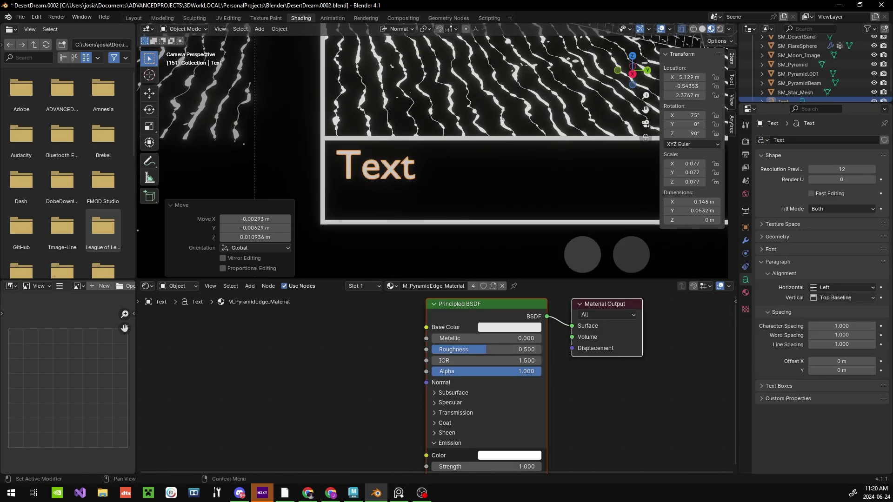
pyautogui.moveTo(777, 236); pyautogui.dragTo(777, 249)
pyautogui.scroll(-8, 821, 288)
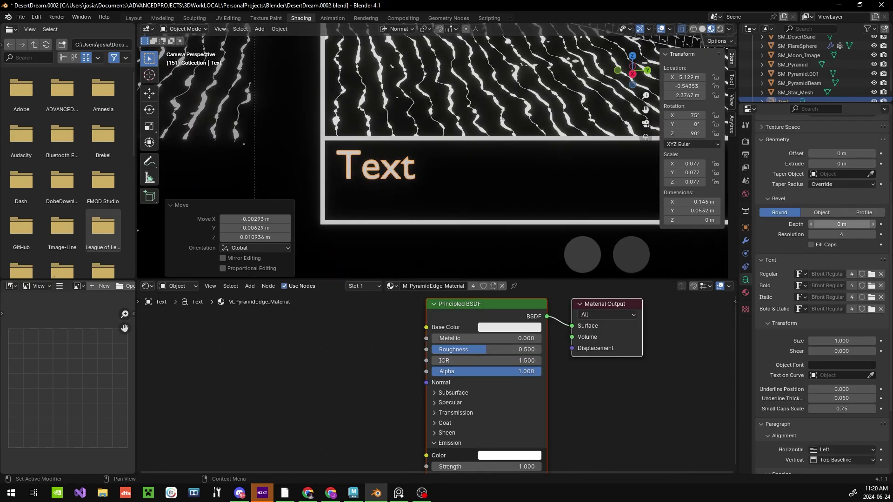
pyautogui.press('Tab')
pyautogui.press('BackSpace')
pyautogui.press('BackSpace')
pyautogui.press('BackSpace')
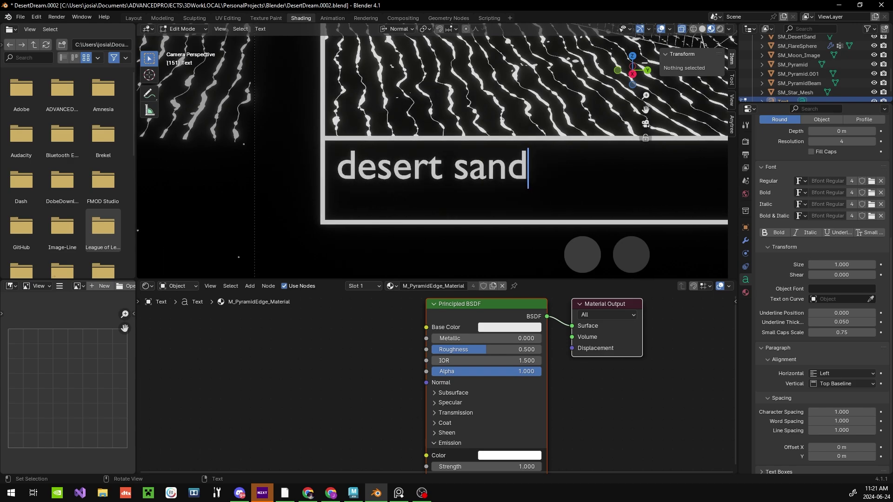
pyautogui.scroll(1, 432, 153)
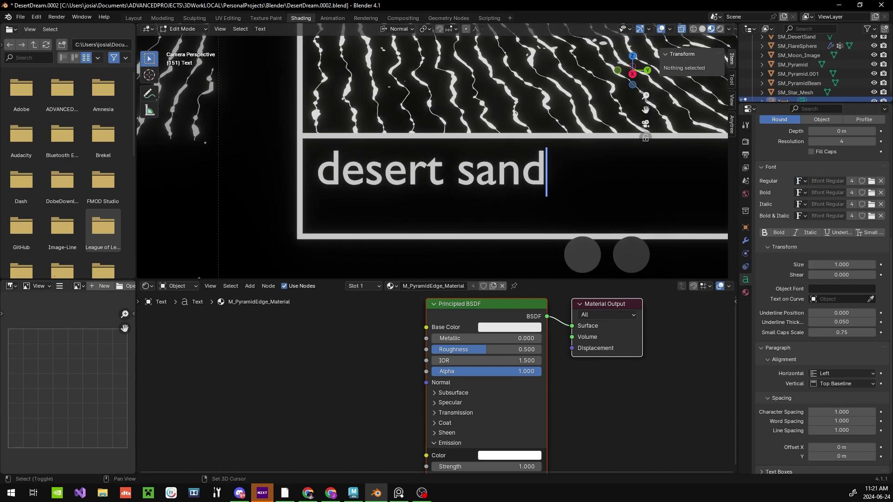
# Duplicate the title below and retype the copy as 'feels warm at night'
pyautogui.press('Tab')
pyautogui.hotkey('shift', 'd')
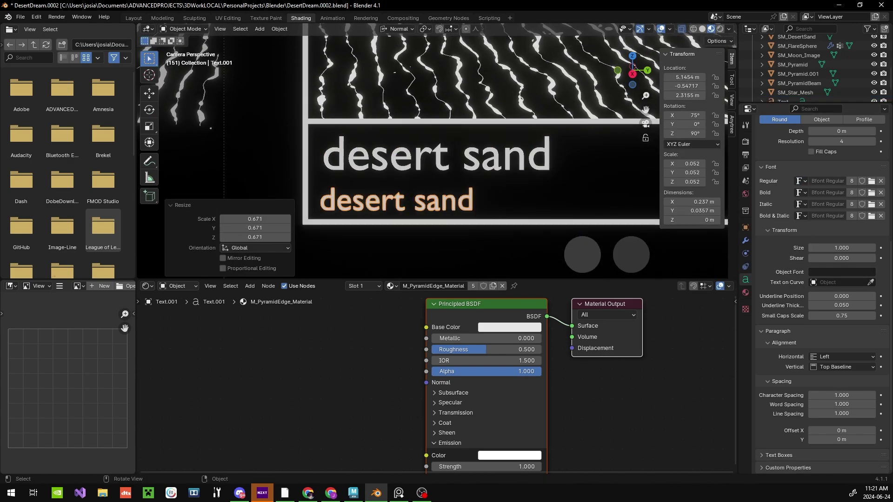
pyautogui.press('Return')
pyautogui.press('Tab')
pyautogui.press('BackSpace')
pyautogui.press('BackSpace')
pyautogui.press('BackSpace')
pyautogui.press('Tab')
# Scale the second line to 0.95, nudge it into place, and select both lines
pyautogui.write('s.95')
pyautogui.press('Return')
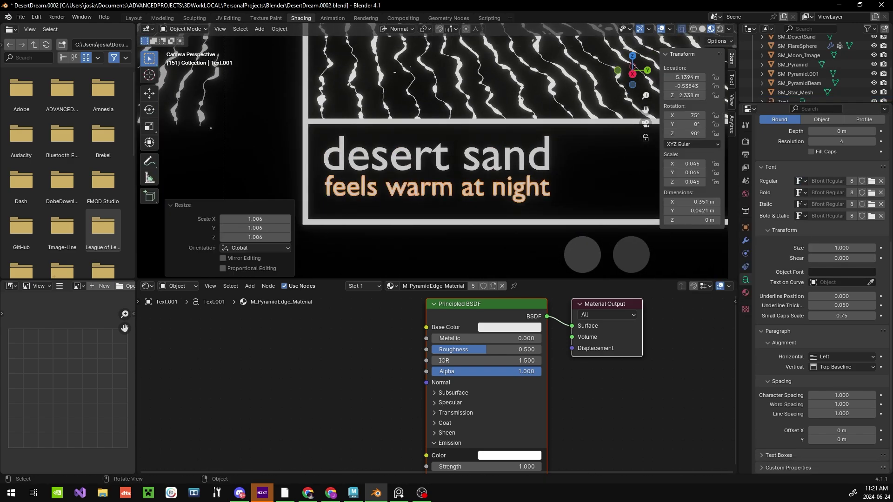
pyautogui.scroll(-2, 393, 186)
pyautogui.press('g')
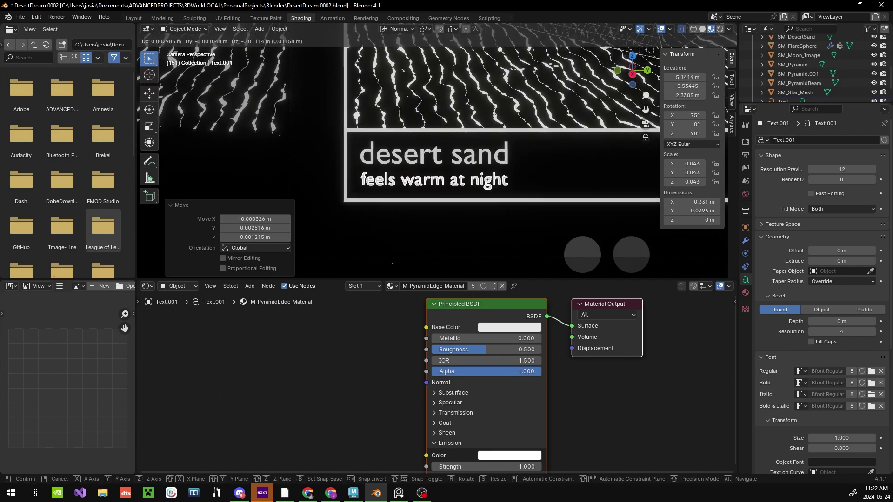
pyautogui.click(393, 263)
pyautogui.scroll(-2, 393, 232)
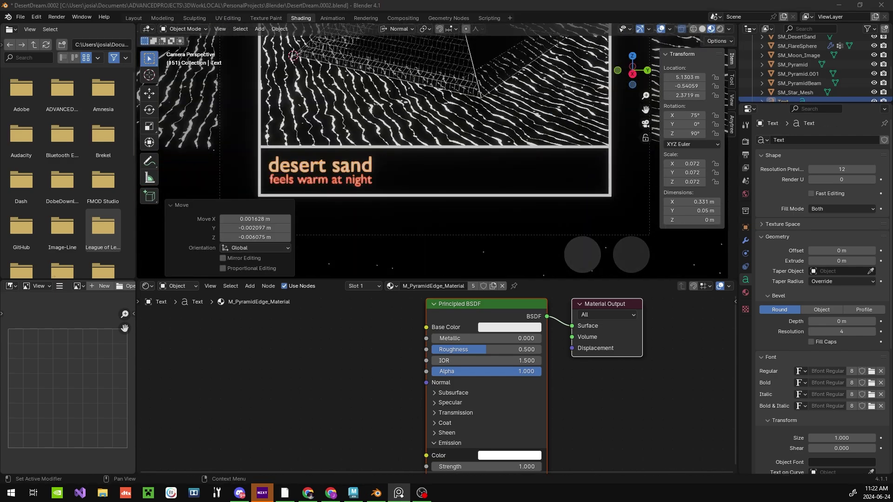
pyautogui.scroll(-2, 419, 140)
# Add a new plane, Plane.001, and begin tilting it to match the frame
pyautogui.hotkey('shift', 'a')
pyautogui.click(517, 121)
pyautogui.doubleClick(683, 115)
# Rotate the plane 90° around Z, shrink it to logo size and slide it onto the frame
pyautogui.write('75')
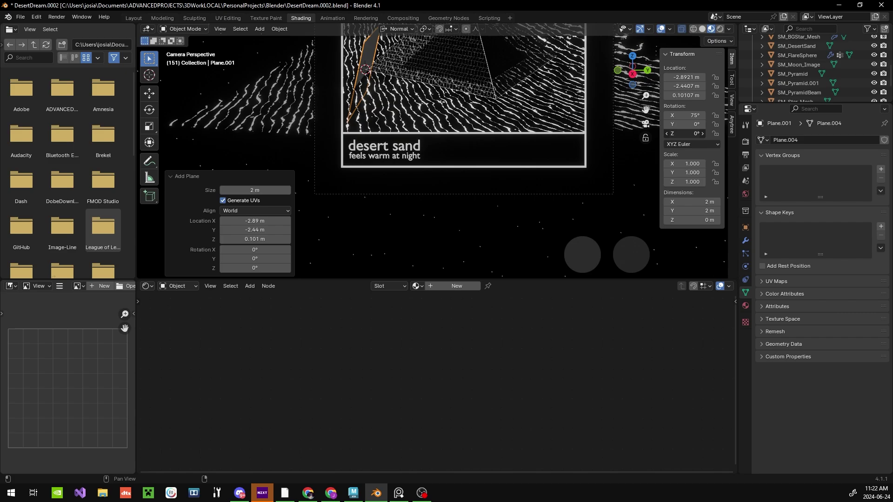
pyautogui.doubleClick(693, 134)
pyautogui.write('90')
pyautogui.press('Return')
pyautogui.press('s')
pyautogui.press('g')
pyautogui.press('z')
pyautogui.press('z')
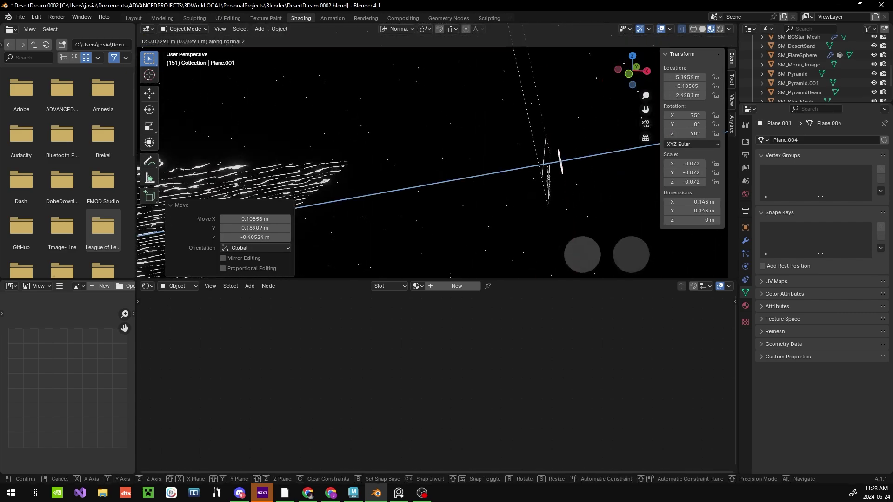
pyautogui.press('Return')
pyautogui.press('KP_0')
pyautogui.press('KP_0')
pyautogui.press('KP_0')
# Merge the plane's top corners into one apex to make a triangle
pyautogui.press('Tab')
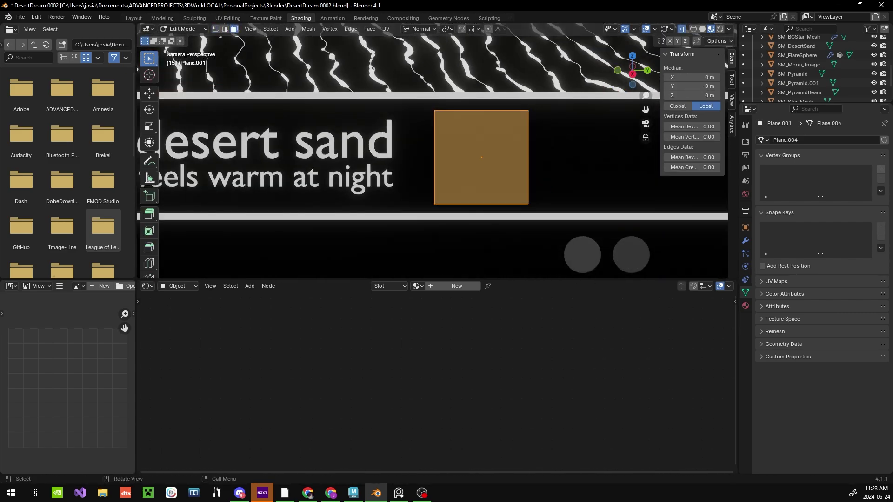
pyautogui.press('1')
pyautogui.click(528, 110)
pyautogui.click(329, 28)
pyautogui.press('m')
pyautogui.scroll(1, 479, 155)
pyautogui.press('g')
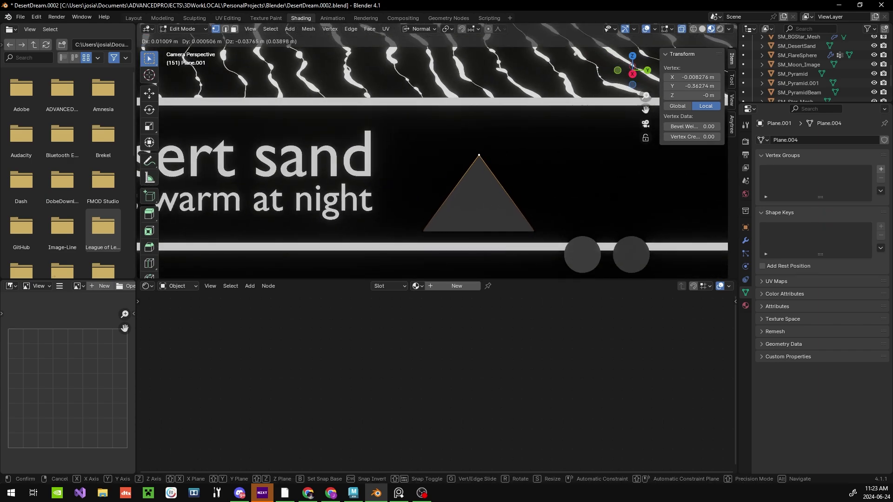
pyautogui.press('Return')
pyautogui.scroll(-3, 432, 148)
pyautogui.scroll(4, 432, 149)
# Add an edge across the triangle near the apex and inset an inner outline
pyautogui.press('2')
pyautogui.hotkey('ctrl', 'r')
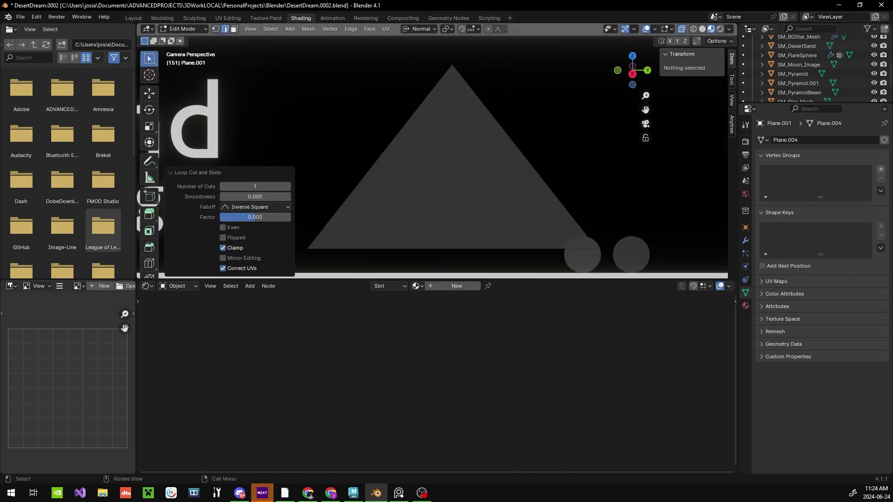
pyautogui.click(367, 173)
pyautogui.hotkey('ctrl', 'e')
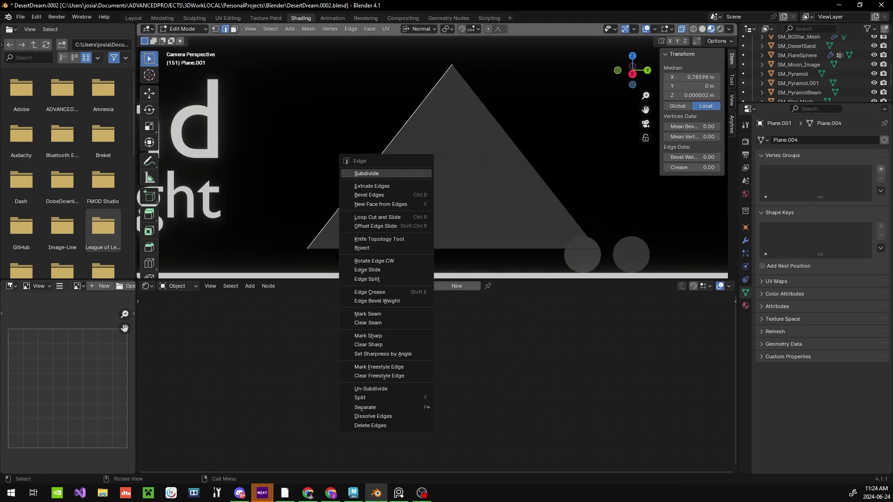
pyautogui.press('j')
pyautogui.press('2')
pyautogui.scroll(1, 446, 159)
pyautogui.click(479, 106)
pyautogui.scroll(-1, 479, 106)
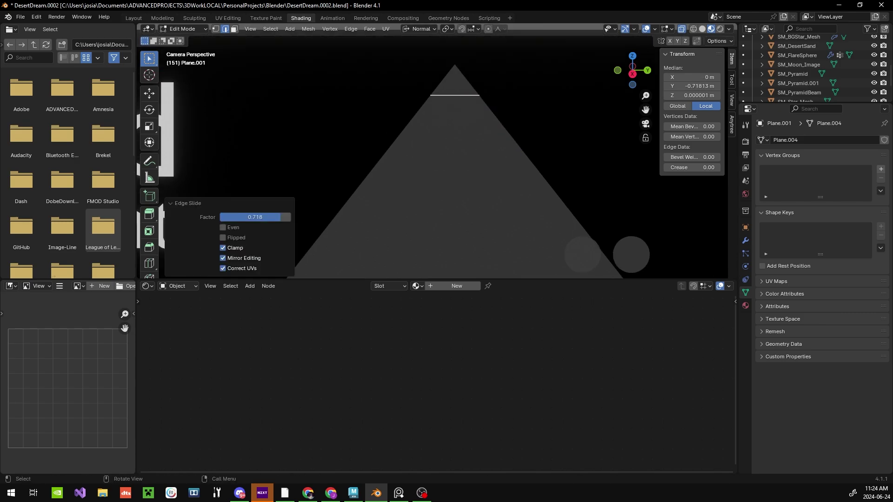
pyautogui.click(500, 123)
pyautogui.scroll(-2, 500, 124)
# Delete the inner faces, assign the M_BGStars material and add a second material slot
pyautogui.press('x')
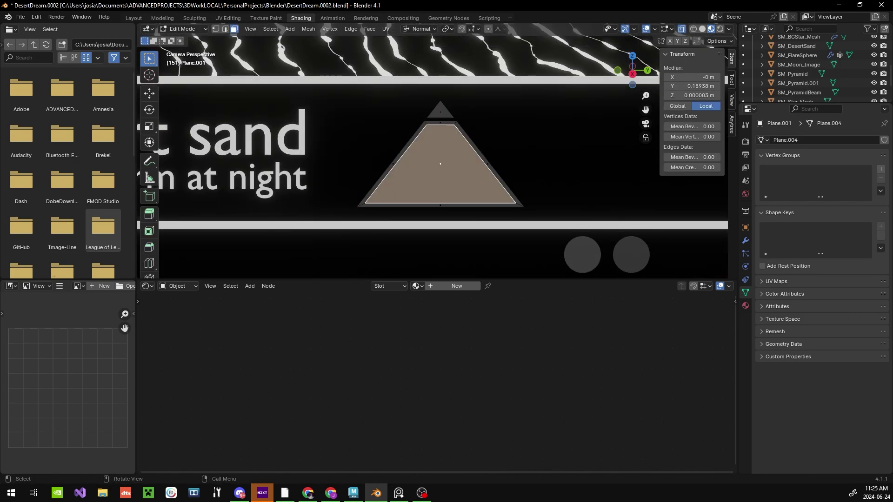
pyautogui.click(746, 306)
pyautogui.write('bg')
pyautogui.press('Return')
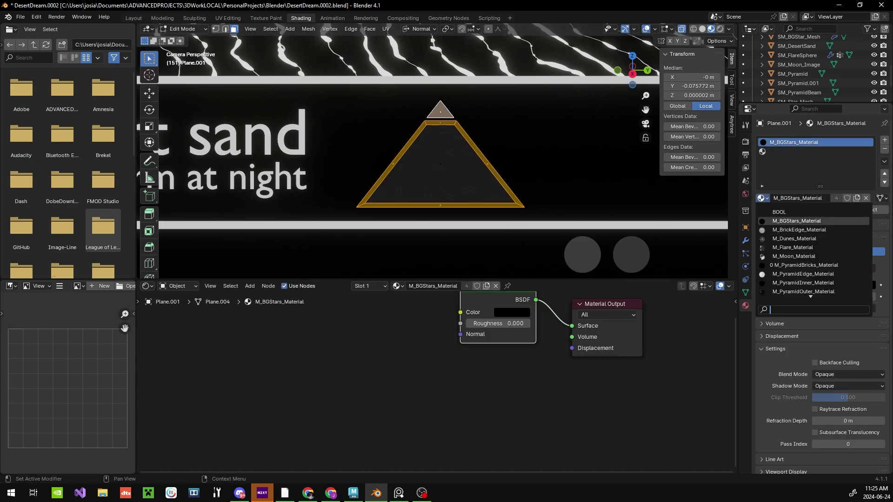
pyautogui.click(884, 140)
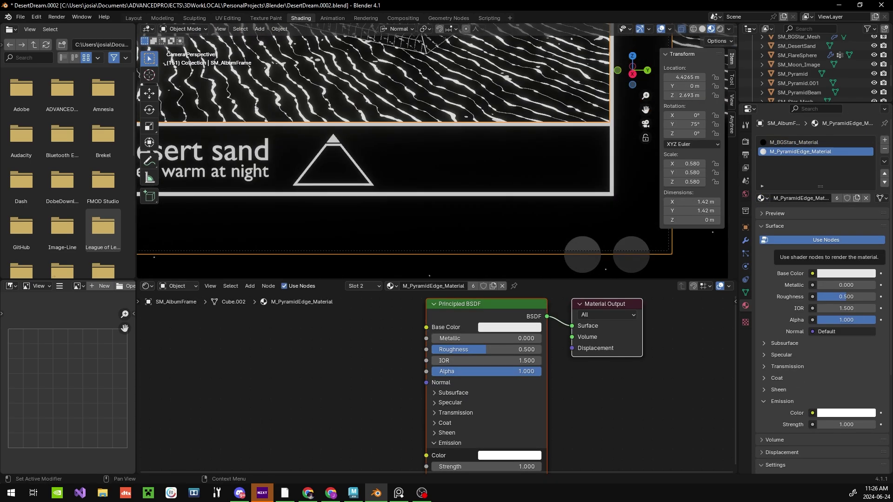
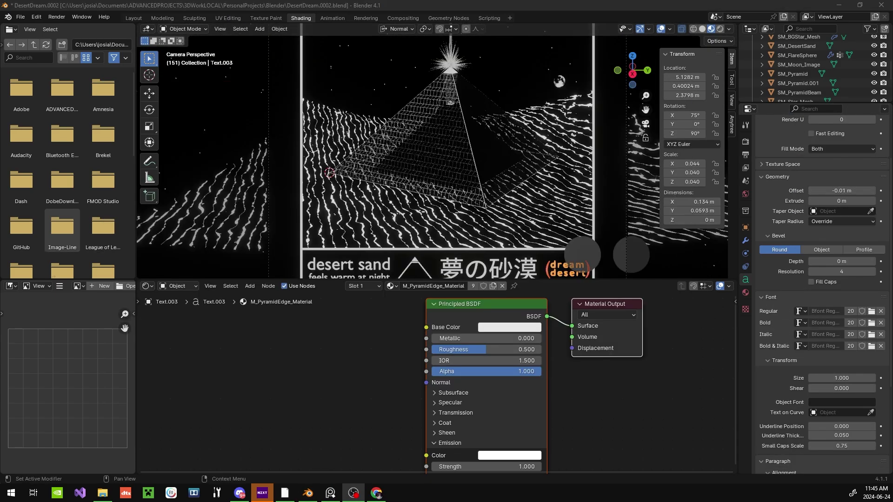
# Select the pyramid plane and set M_PyramidBricks_Material's Alpha to 0.8 with Alpha Blend
pyautogui.click(448, 199)
pyautogui.press('`')
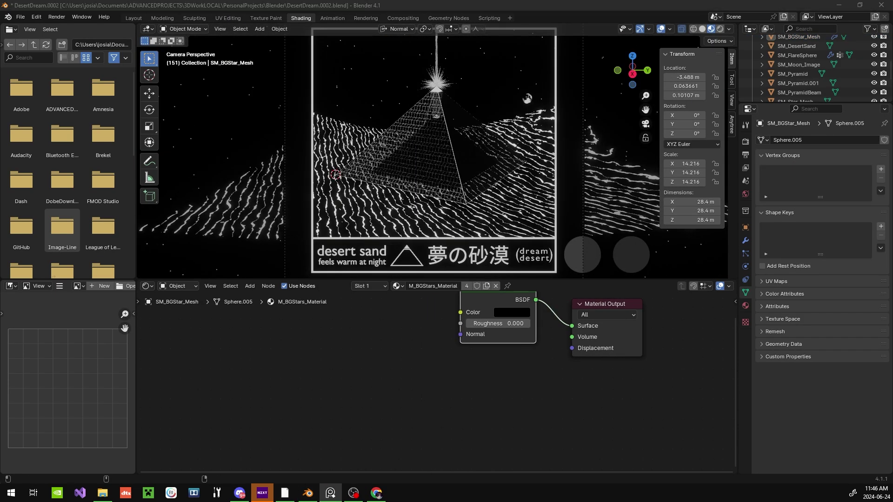
pyautogui.scroll(2, 493, 46)
pyautogui.keyDown('shift'); pyautogui.moveTo(419, 163); pyautogui.dragTo(431, 138, button='middle'); pyautogui.keyUp('shift')
pyautogui.click(381, 186)
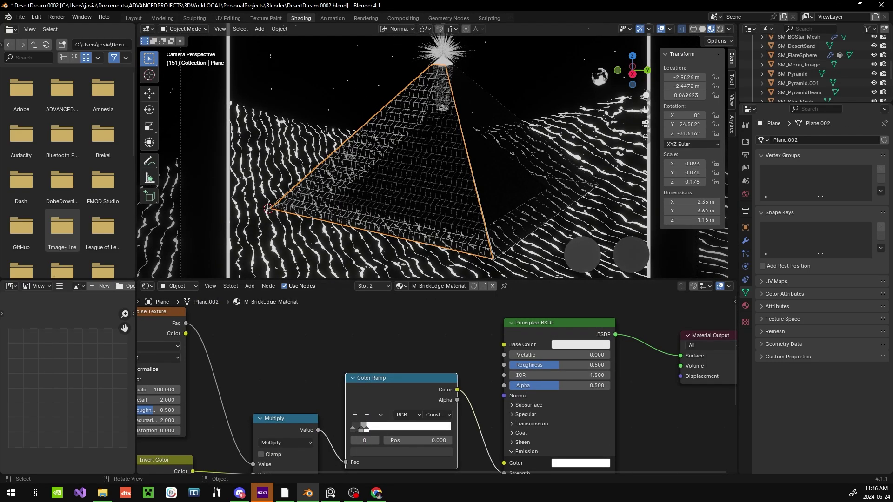
pyautogui.scroll(2, 418, 163)
pyautogui.click(367, 286)
pyautogui.click(368, 298)
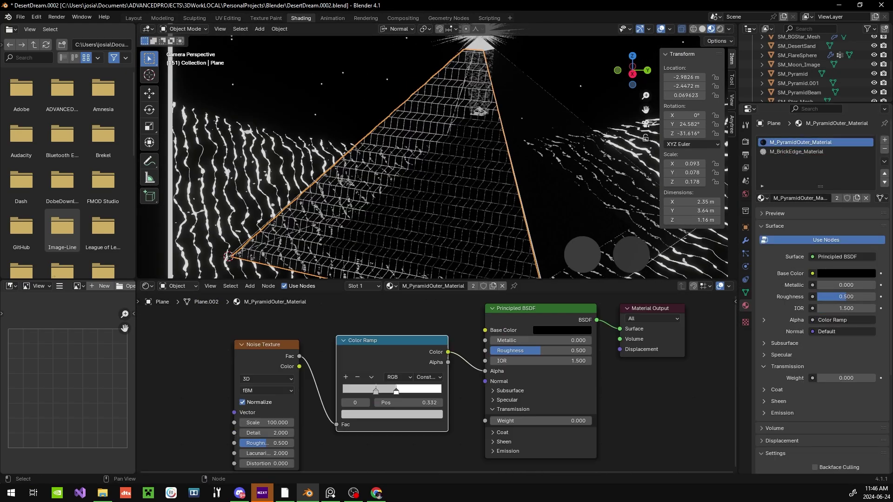
pyautogui.scroll(-2, 418, 162)
pyautogui.click(763, 199)
pyautogui.click(800, 223)
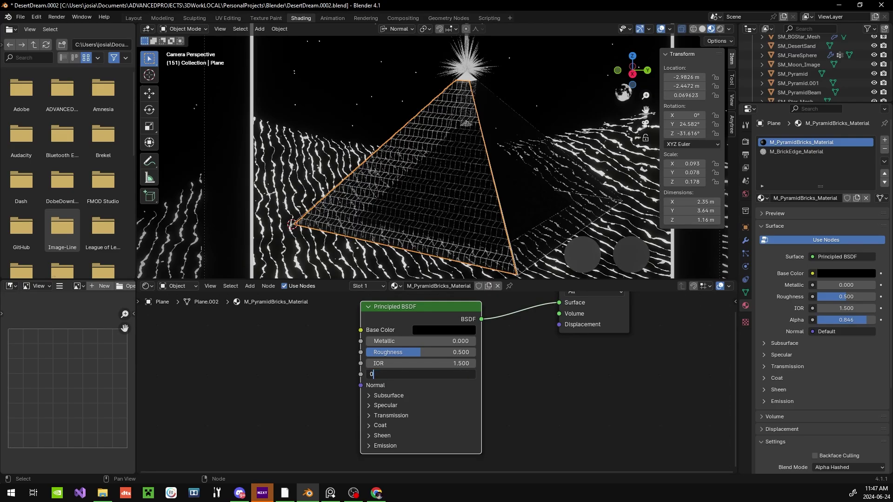
pyautogui.write('0')
pyautogui.press('Return')
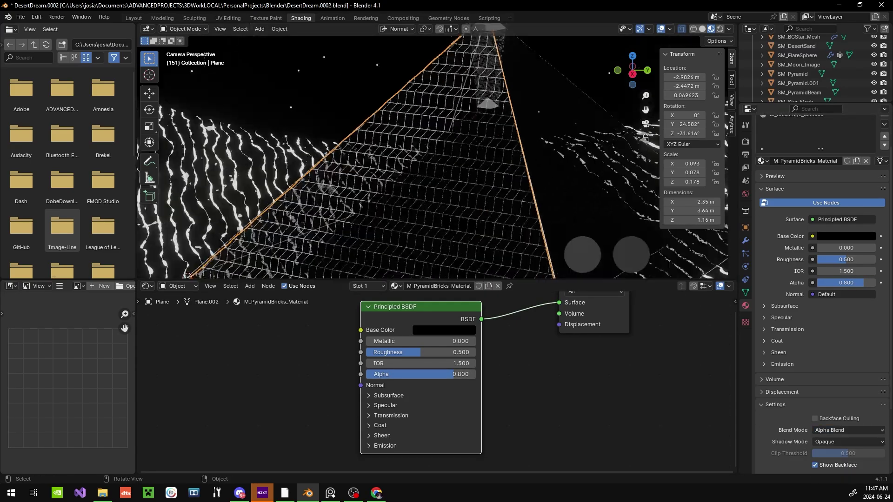
# Frame the background star sphere and return to the camera view
pyautogui.click(799, 37)
pyautogui.press('KP_Decimal')
pyautogui.press('KP_0')
pyautogui.scroll(3, 251, 205)
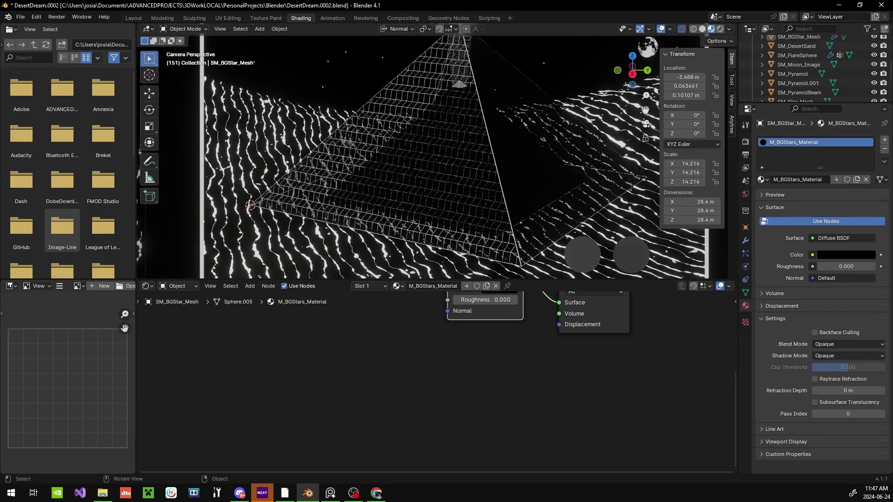
pyautogui.scroll(-2, 432, 158)
pyautogui.scroll(-1, 433, 158)
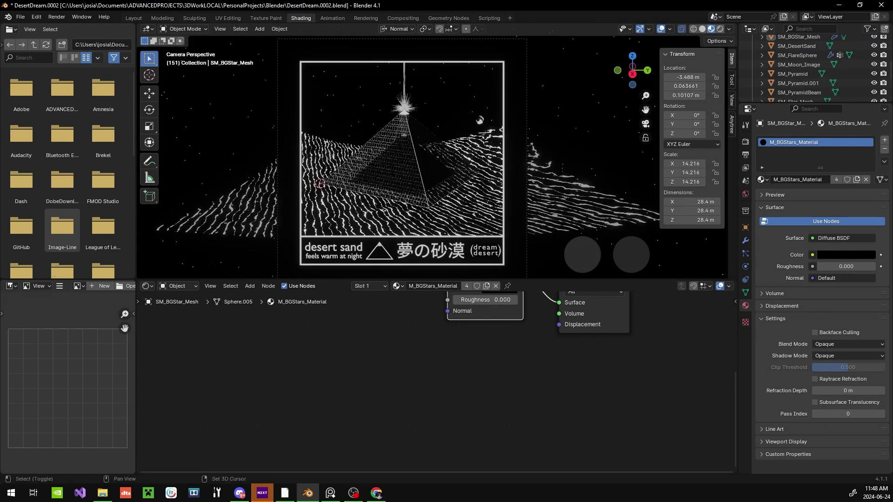
pyautogui.scroll(3, 484, 251)
# Try moving and resizing the title text, cancel it, and save the blend file
pyautogui.click(491, 213)
pyautogui.press('g')
pyautogui.hotkey('ctrl', 'z')
pyautogui.press('s')
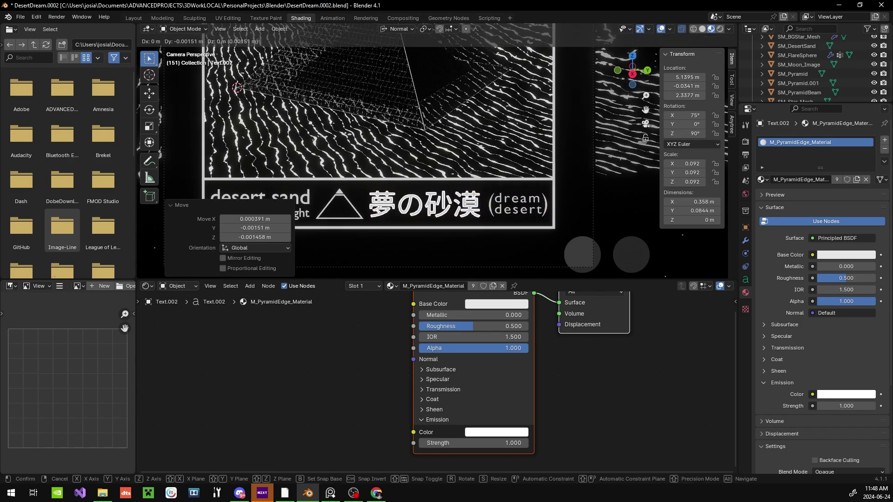
pyautogui.press('Escape')
pyautogui.hotkey('ctrl', 'z')
pyautogui.hotkey('ctrl', 'z')
pyautogui.hotkey('ctrl', 's')
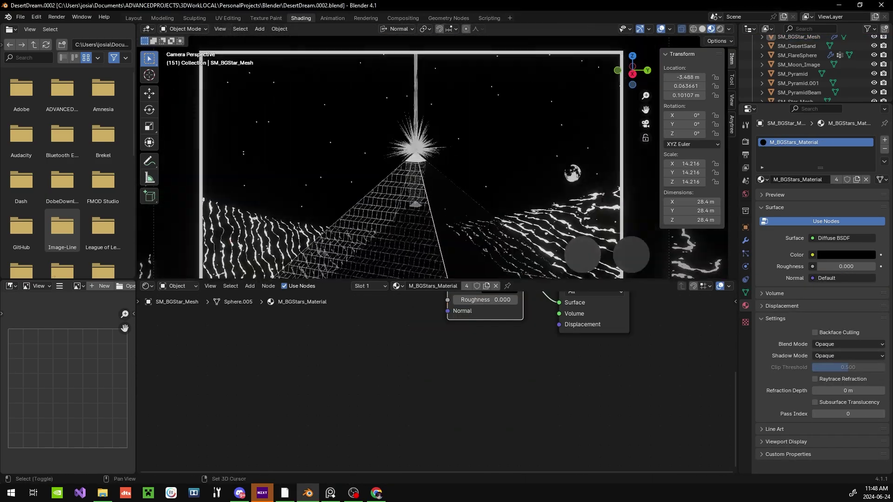
# Undo back to the pyramid setup, save again, and move to the Compositing workspace
pyautogui.hotkey('ctrl', 'z')
pyautogui.hotkey('ctrl', 'z')
pyautogui.hotkey('ctrl', 'z')
pyautogui.hotkey('ctrl', 'z')
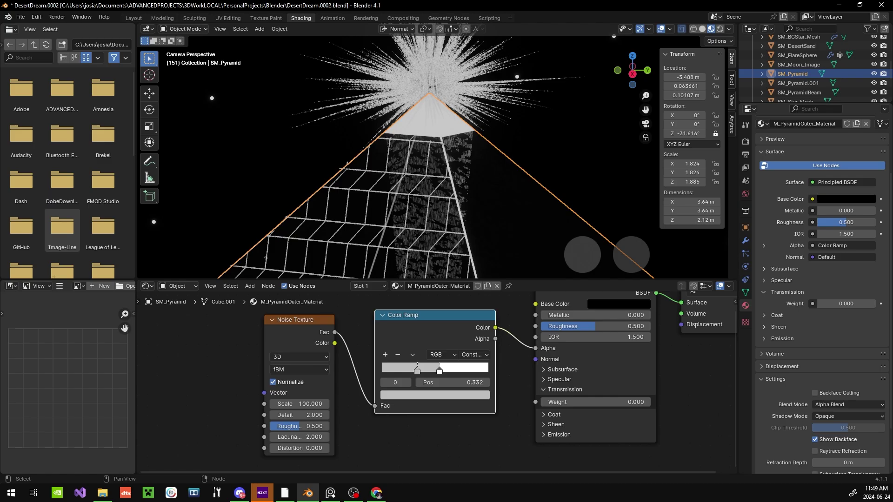
pyautogui.hotkey('ctrl', 'z')
pyautogui.hotkey('ctrl', 'z')
pyautogui.hotkey('ctrl', 'z')
pyautogui.hotkey('ctrl', 'z')
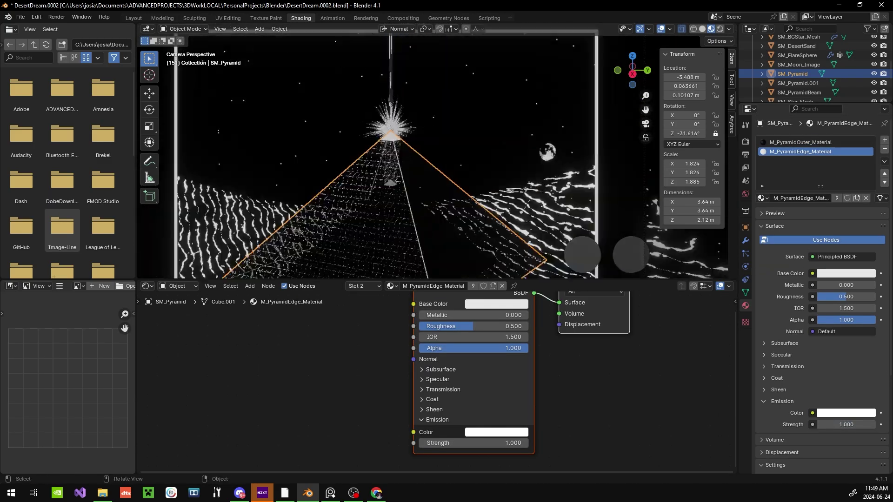
pyautogui.hotkey('ctrl', 'z')
pyautogui.hotkey('ctrl', 'z')
pyautogui.hotkey('ctrl', 'z')
pyautogui.press('r')
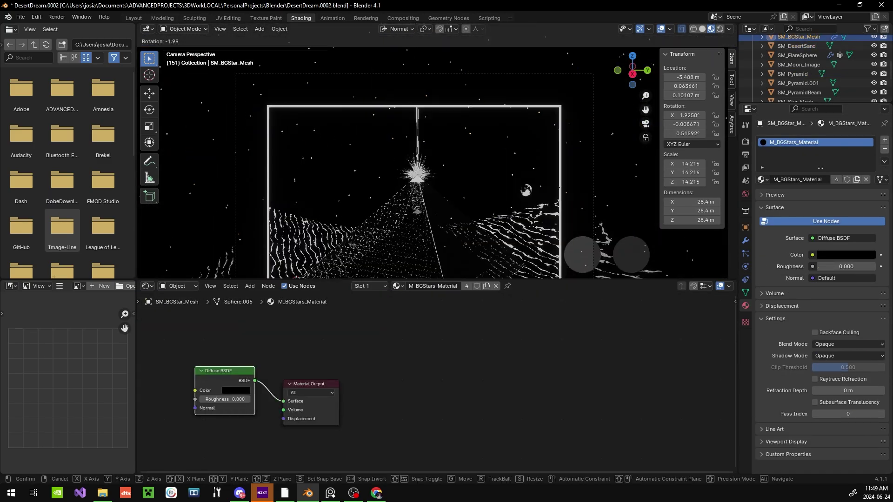
pyautogui.press('Escape')
pyautogui.scroll(2, 432, 158)
pyautogui.hotkey('ctrl', 's')
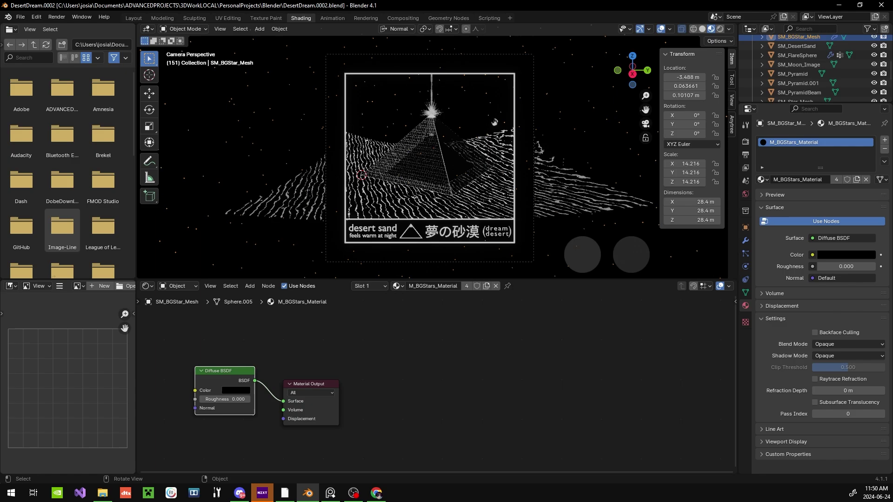
pyautogui.hotkey('ctrl', 'pagedown')
pyautogui.hotkey('ctrl', 'pagedown')
pyautogui.hotkey('ctrl', 'pagedown')
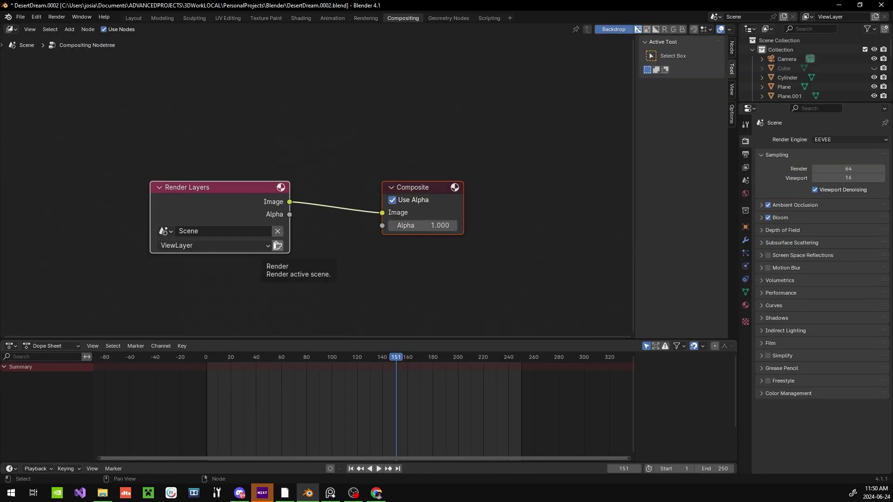
# Render the current frame and add an Image input node to the compositor
pyautogui.click(278, 246)
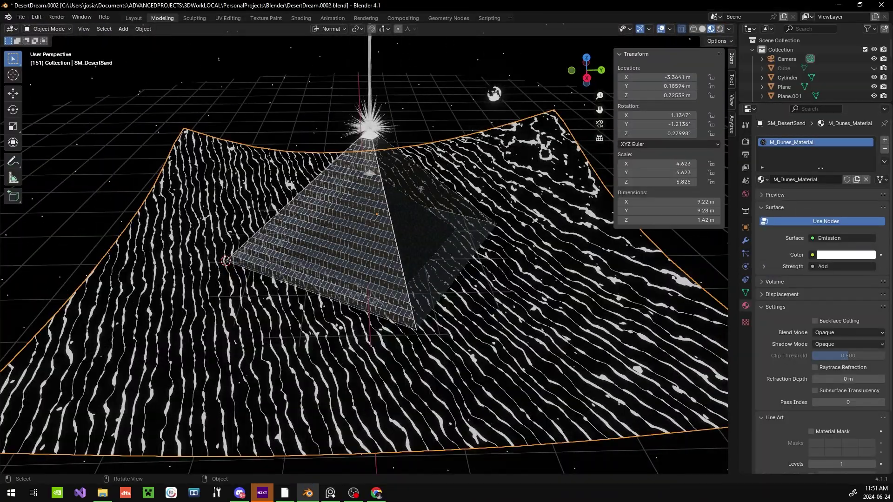
pyautogui.scroll(1, 364, 254)
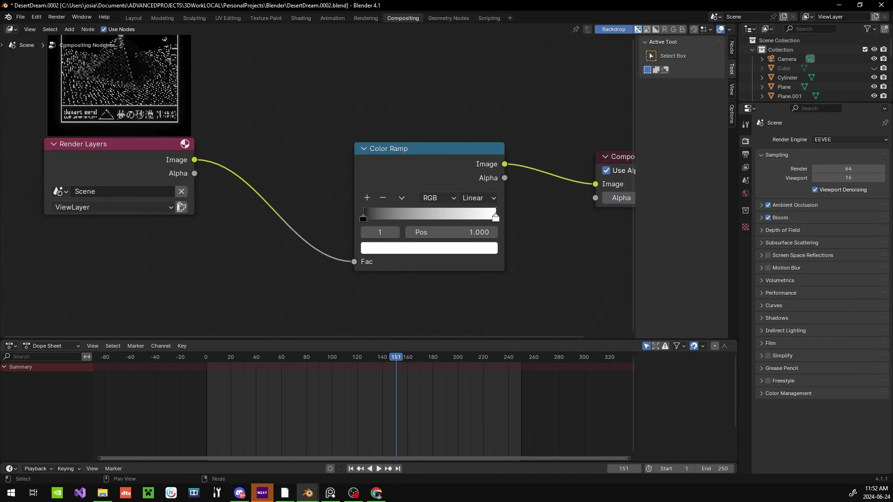
pyautogui.hotkey('shift', 'a')
pyautogui.write('normal')
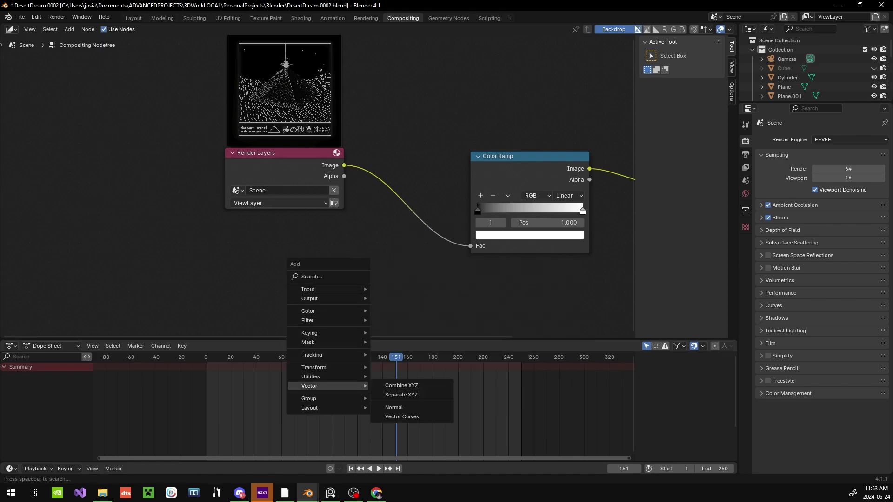
pyautogui.click(394, 339)
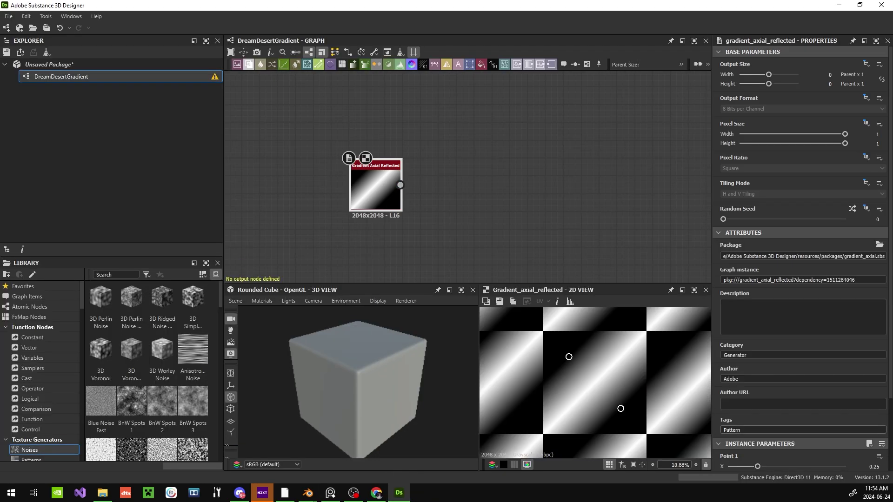
# Move the Gradient Axial Reflected Point 1 to -0.5485 and attach an Output node
pyautogui.moveTo(568, 357); pyautogui.dragTo(486, 457)
pyautogui.moveTo(441, 144); pyautogui.dragTo(487, 147)
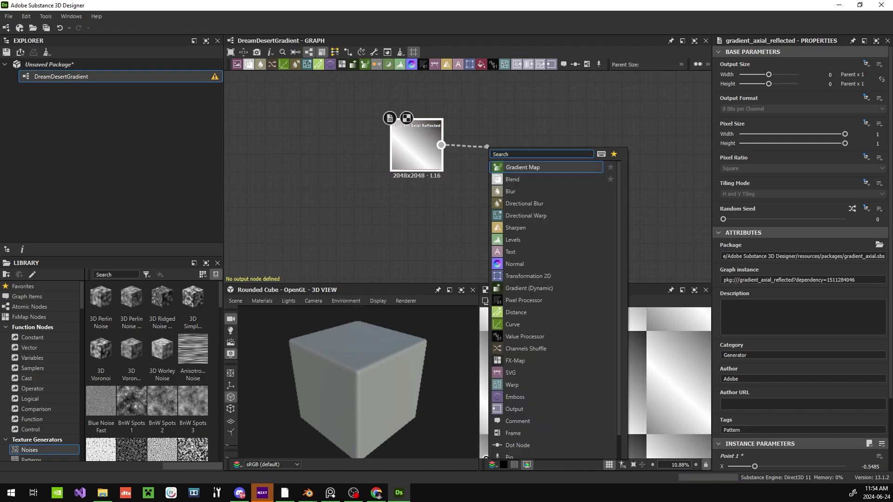
pyautogui.click(514, 409)
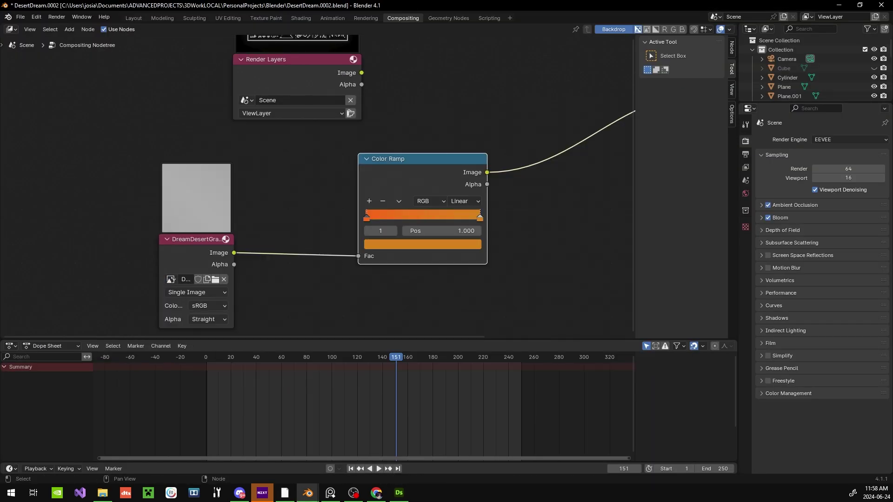
# Place a Mix node with black Image 1 between the render image and Composite
pyautogui.scroll(-2, 288, 147)
pyautogui.moveTo(247, 142); pyautogui.dragTo(288, 148)
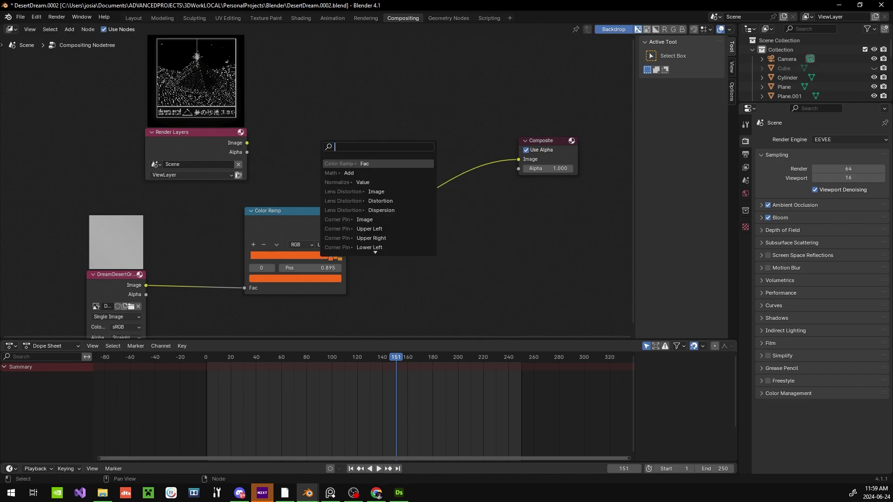
pyautogui.moveTo(346, 221); pyautogui.dragTo(358, 185)
pyautogui.scroll(2, 317, 186)
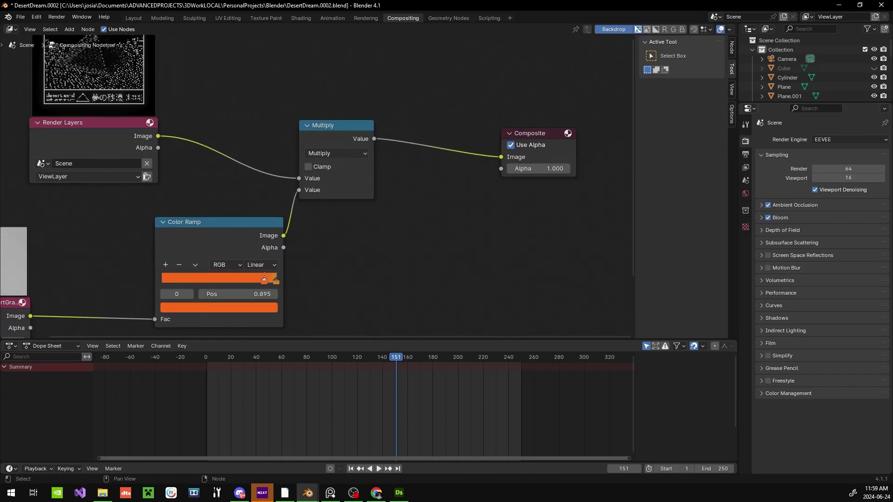
pyautogui.press('F3')
pyautogui.write('add c')
pyautogui.press('Return')
pyautogui.click(339, 228)
pyautogui.click(365, 221)
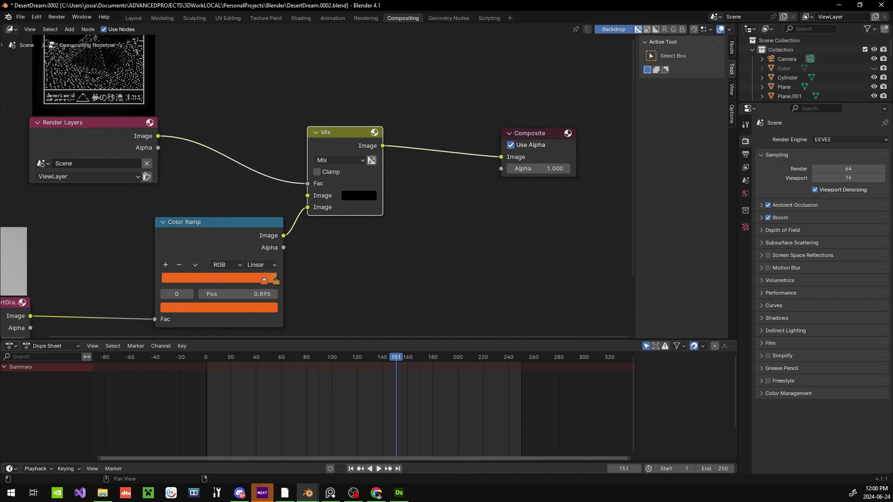
# Render the composite and view the orange-tinted poster result
pyautogui.press('F12')
pyautogui.press('Escape')
pyautogui.press('F12')
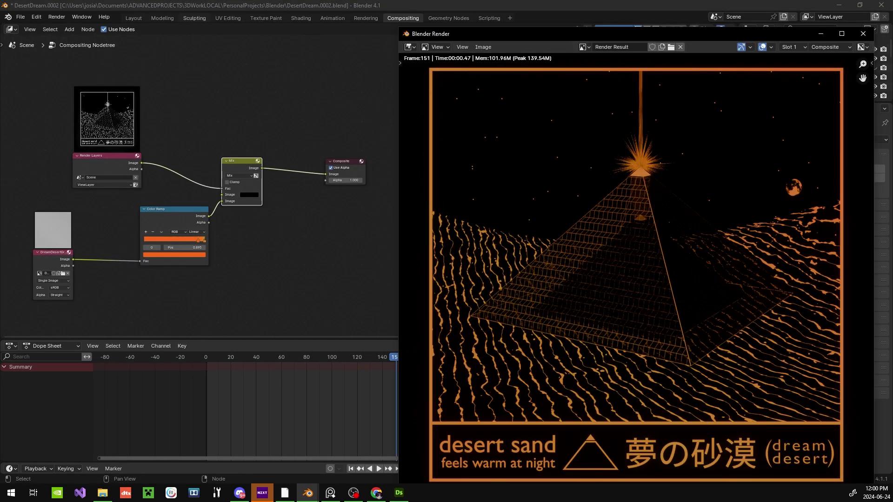
pyautogui.click(366, 17)
pyautogui.scroll(2, 368, 238)
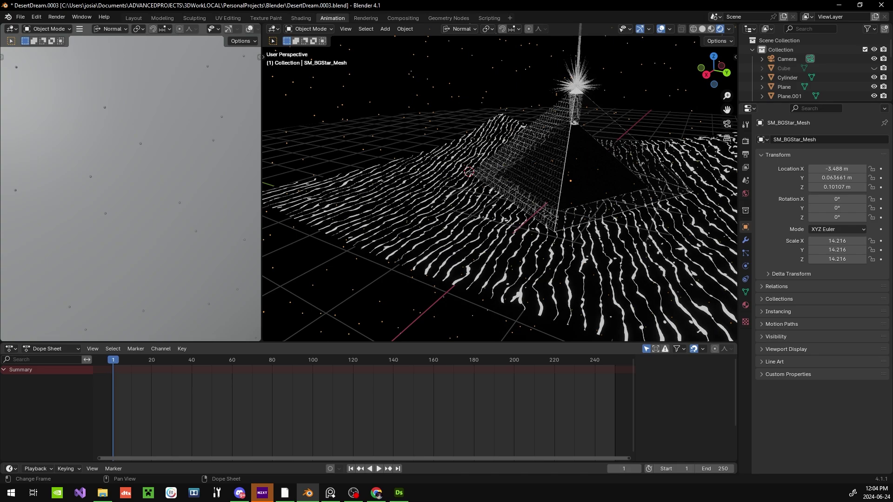
# Keyframe the star sphere at frame 1, then rotate it 180° on Z at frame 60
pyautogui.press('i')
pyautogui.click(231, 360)
pyautogui.press('r')
pyautogui.press('z')
pyautogui.press('1')
pyautogui.press('8')
pyautogui.press('0')
pyautogui.press('Return')
# Key all channels at frame 60, shift the end key to frame 300, and expand the transform channels
pyautogui.press('i')
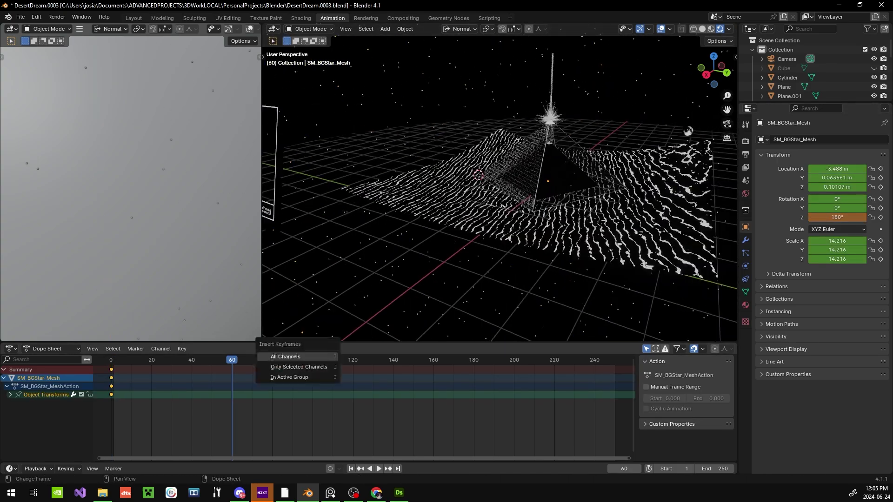
pyautogui.click(285, 357)
pyautogui.hotkey('shift', 'Left')
pyautogui.press('space')
pyautogui.press('g')
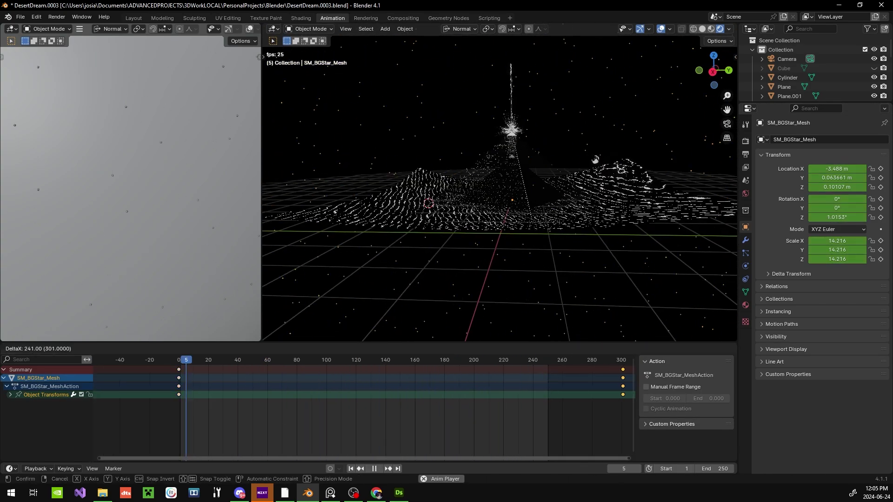
pyautogui.press('Return')
pyautogui.press('space')
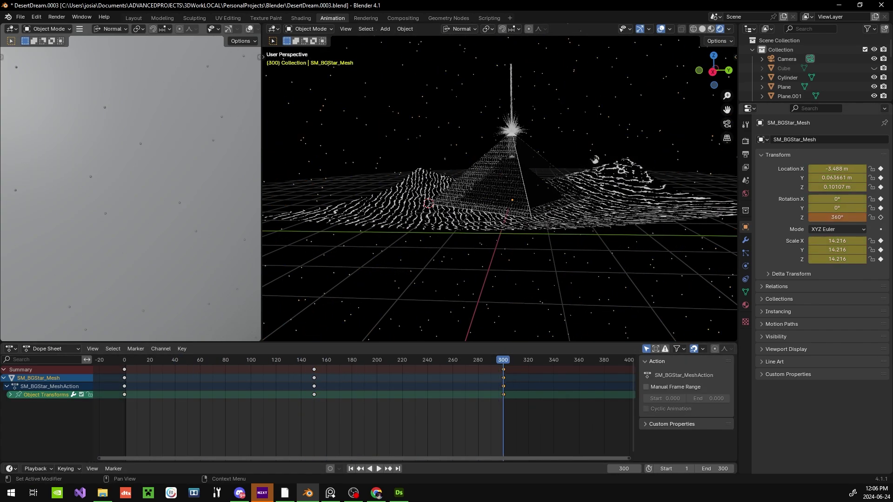
pyautogui.moveTo(176, 343); pyautogui.dragTo(177, 261)
pyautogui.click(10, 312)
# Switch to the Graph Editor and inspect the frame-300 Z rotation key's interpolation
pyautogui.click(10, 266)
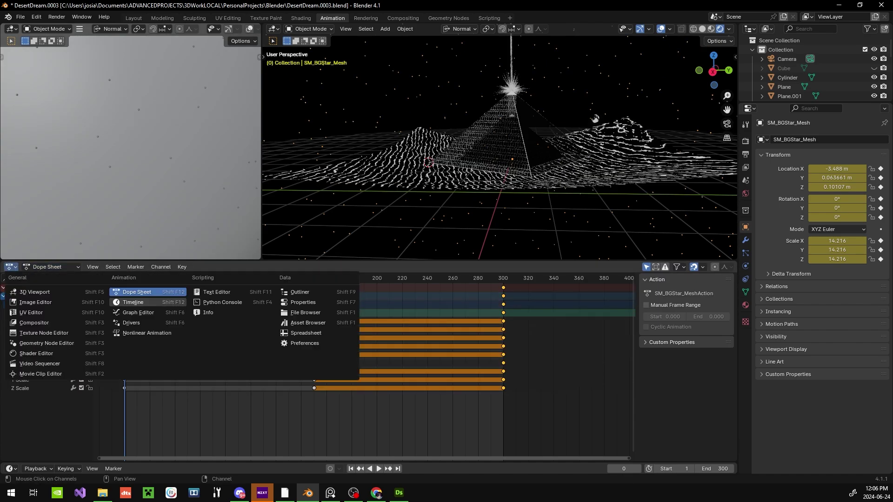
pyautogui.click(128, 320)
pyautogui.click(402, 315)
pyautogui.press('t')
pyautogui.click(539, 404)
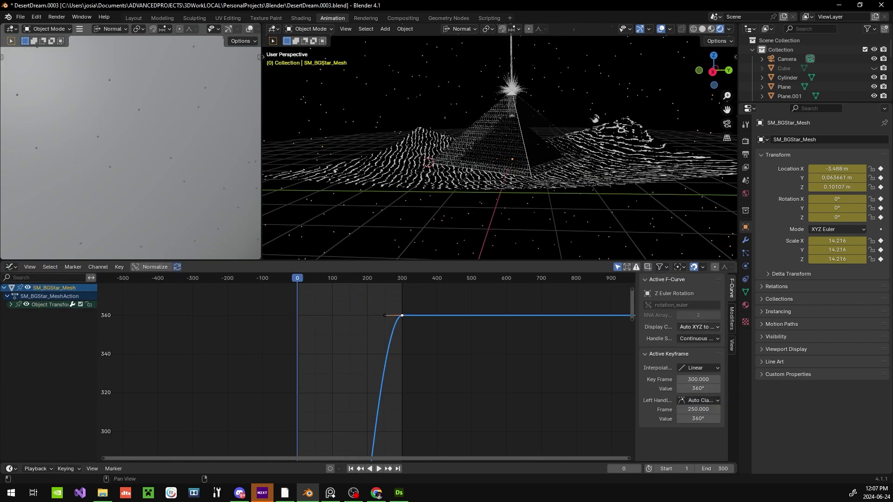
pyautogui.press('t')
pyautogui.scroll(-2, 367, 372)
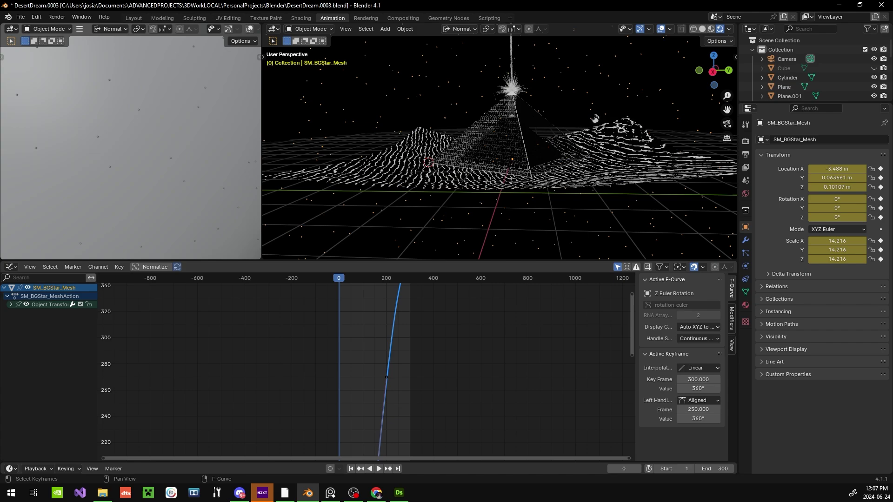
pyautogui.scroll(4, 365, 371)
pyautogui.press('space')
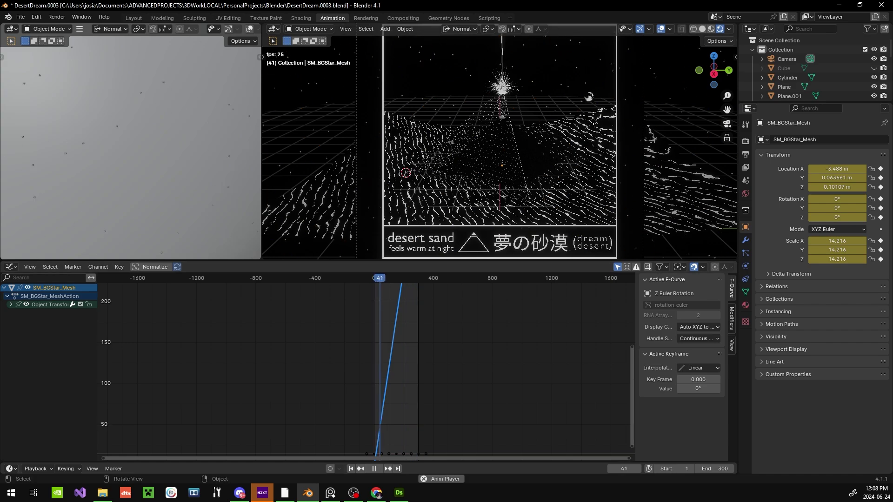
# Check the output frame range and select the star mesh's Y Euler Rotation channel
pyautogui.click(745, 154)
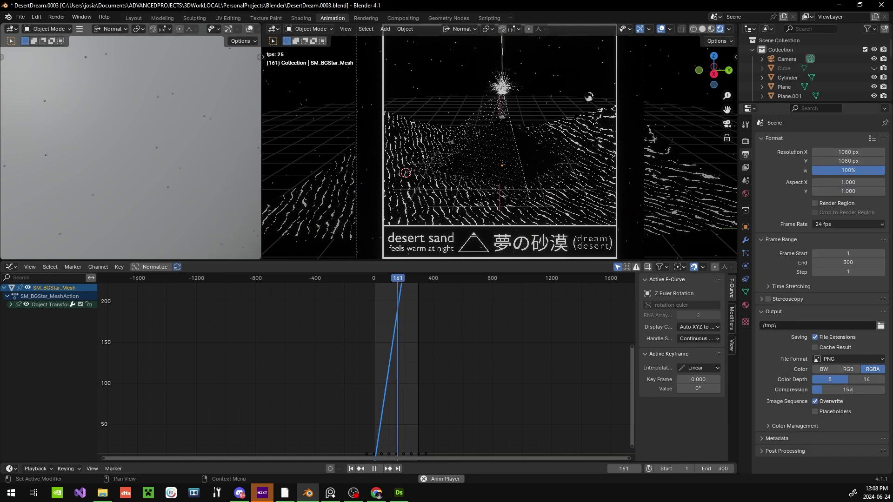
pyautogui.press('Escape')
pyautogui.scroll(-3, 500, 139)
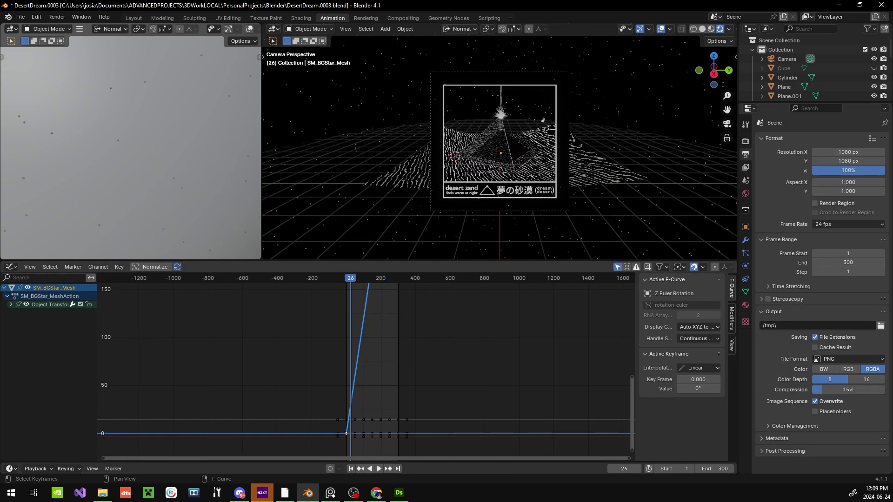
pyautogui.press('Home')
pyautogui.press('r')
pyautogui.press('Escape')
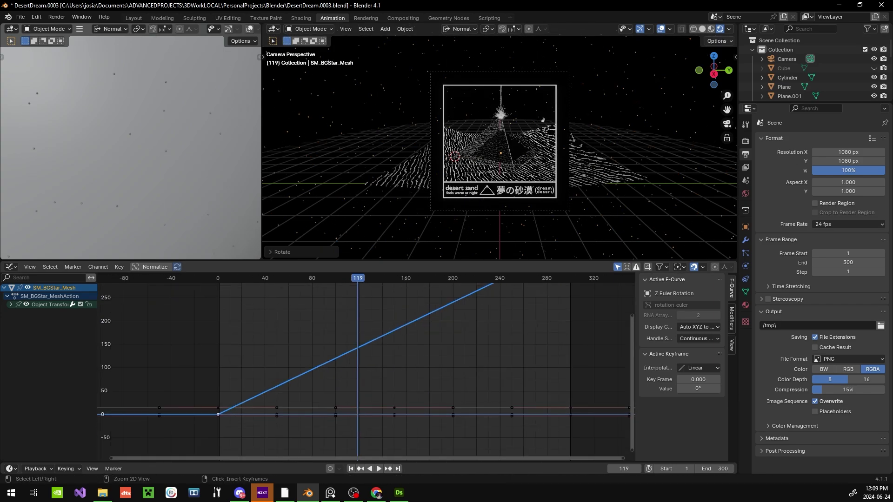
pyautogui.click(11, 305)
pyautogui.click(45, 347)
pyautogui.press('Home')
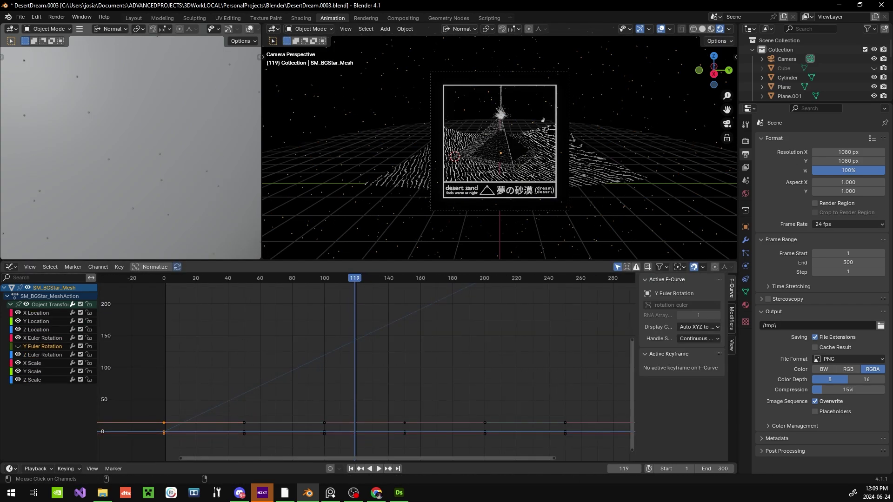
# Raise the Y rotation's frame-300 key to 180° and keyframe the beam Height and Thickness
pyautogui.click(324, 434)
pyautogui.click(30, 267)
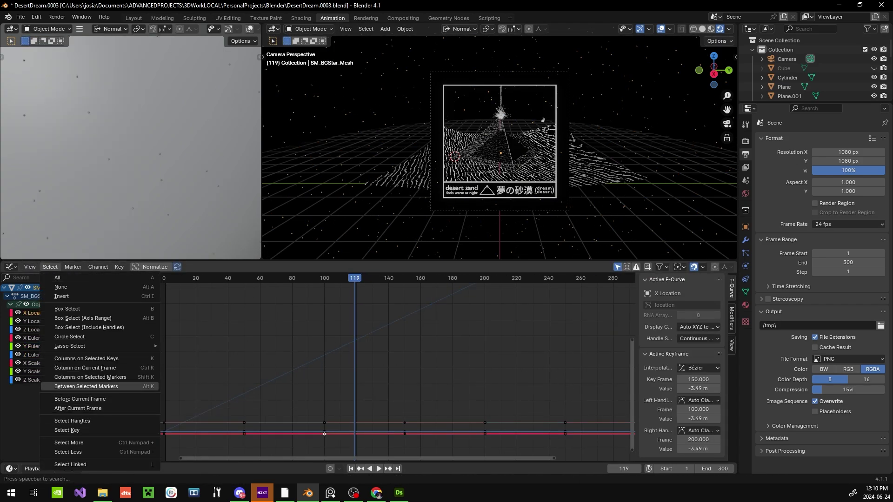
pyautogui.moveTo(324, 434); pyautogui.dragTo(319, 422)
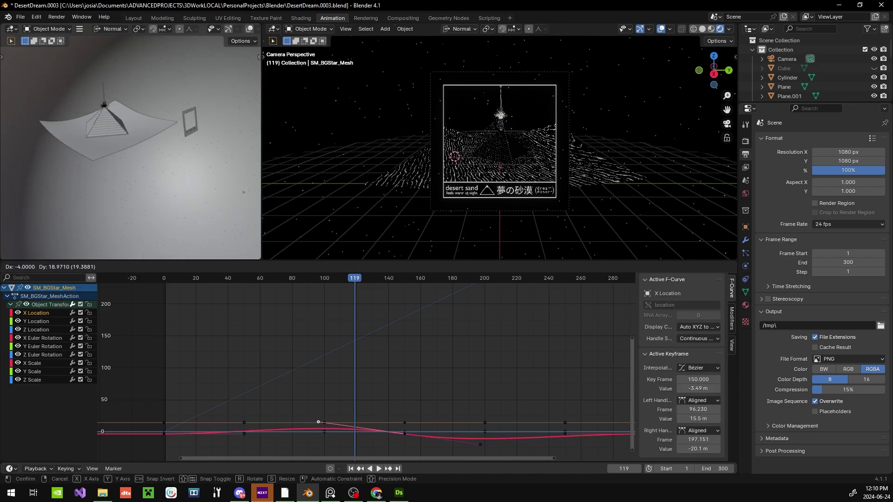
pyautogui.press('Escape')
pyautogui.click(45, 347)
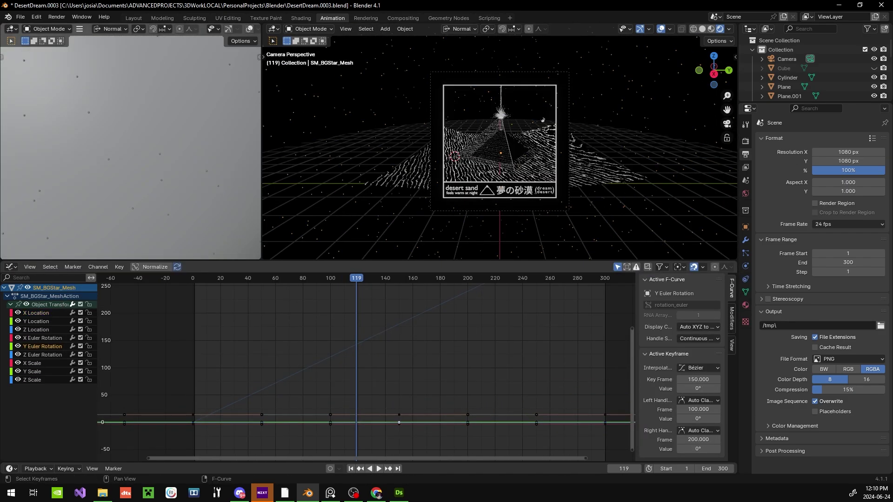
pyautogui.press('g')
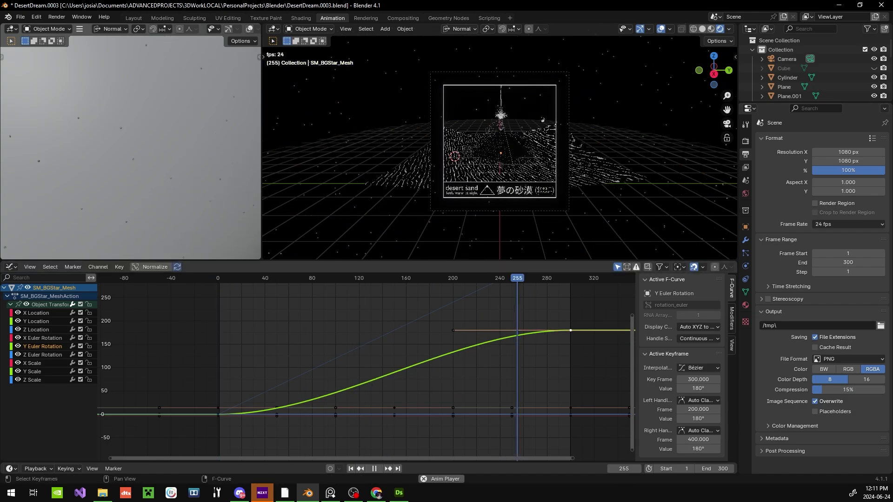
pyautogui.press('i')
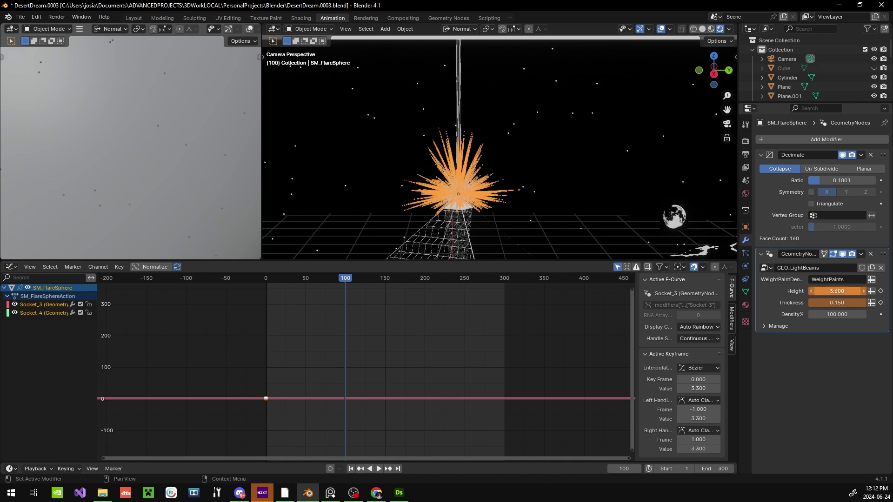
# Paste the flare beam's Height and Thickness keys later in the timeline and preview full screen
pyautogui.press('Home')
pyautogui.hotkey('ctrl', 'v')
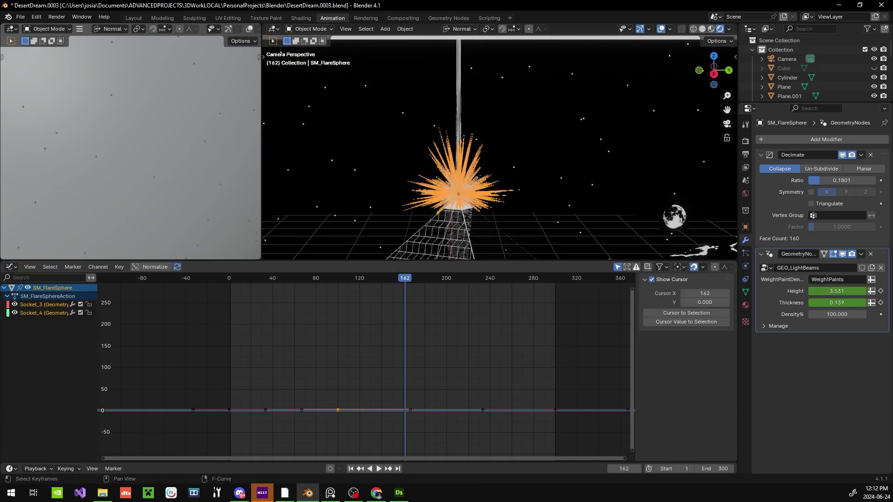
pyautogui.press('space')
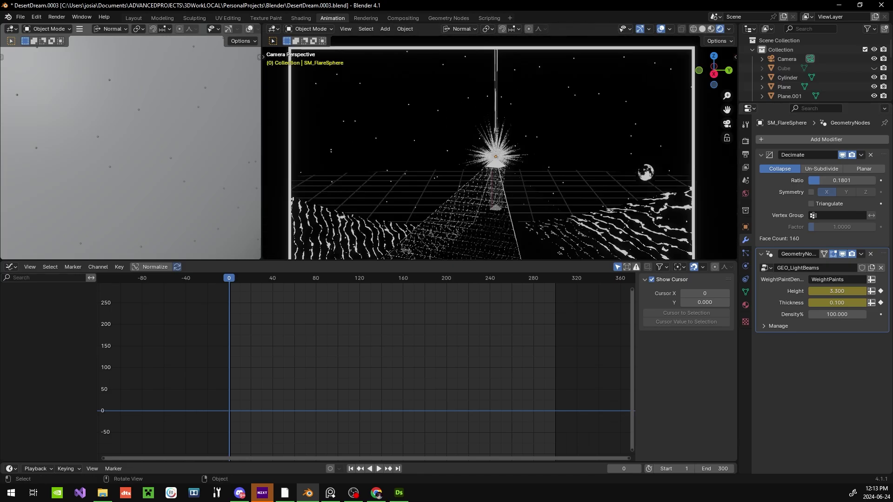
pyautogui.hotkey('ctrl', 'space')
pyautogui.press('space')
pyautogui.press('Home')
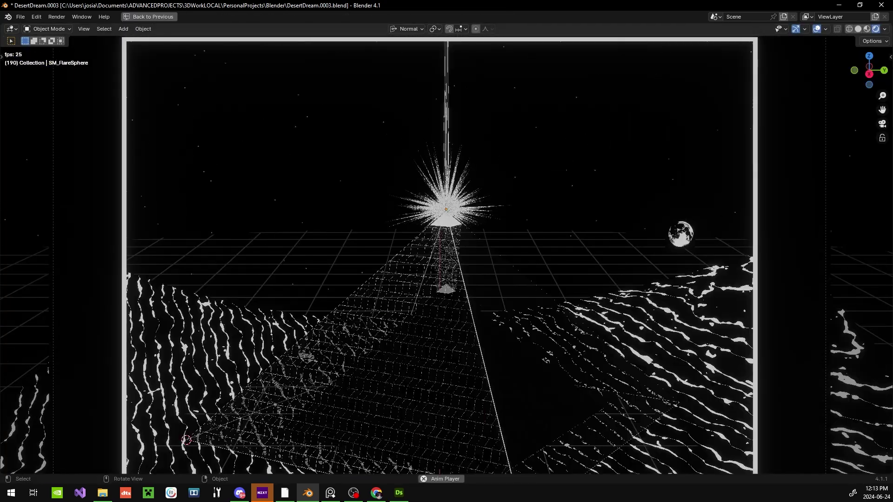
pyautogui.press('space')
pyautogui.hotkey('ctrl', 'space')
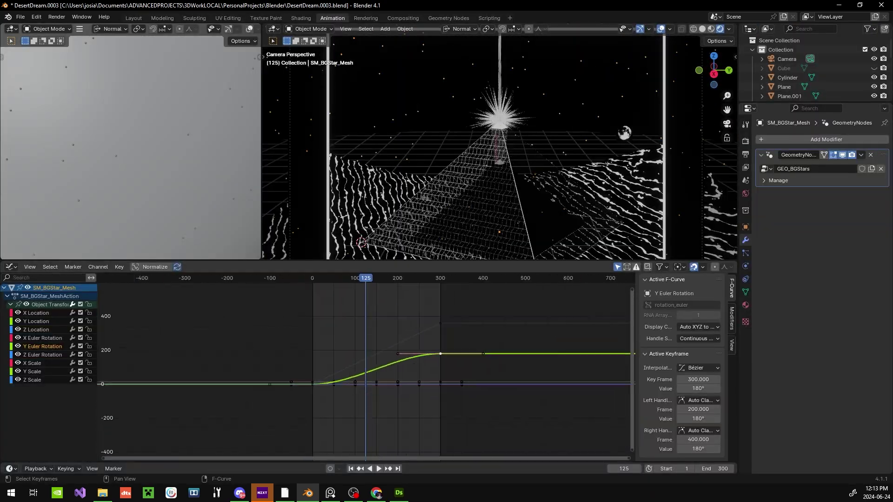
# Retime the star keys along the frame axis and check playback from the camera
pyautogui.press('g')
pyautogui.press('x')
pyautogui.press('Return')
pyautogui.press('Home')
pyautogui.press('space')
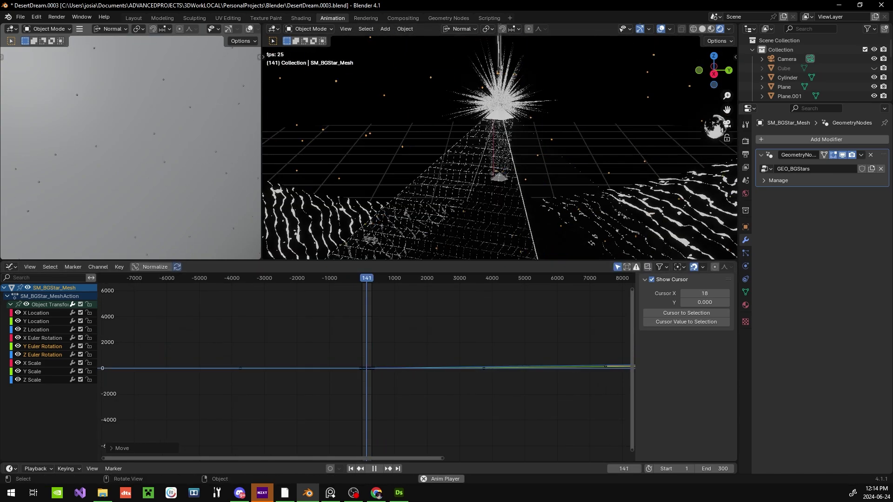
pyautogui.press('Home')
pyautogui.press('Escape')
pyautogui.press('KP_0')
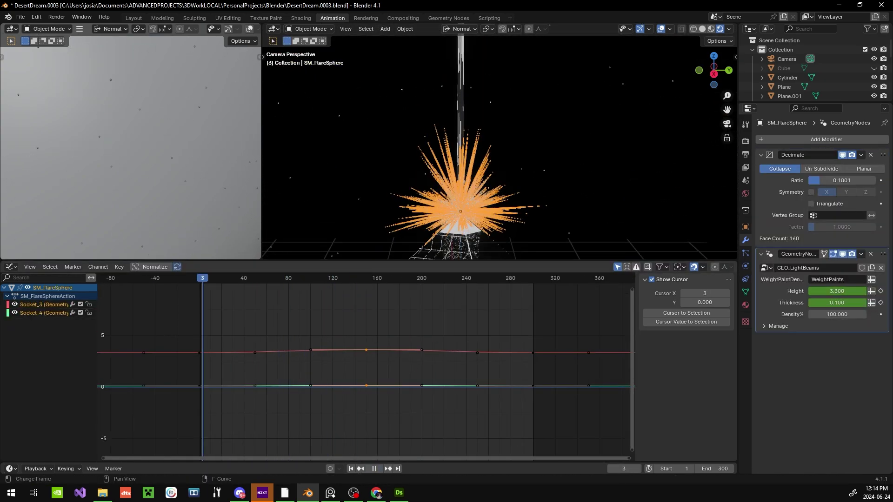
pyautogui.press('Home')
# Keyframe the flare sphere's rising Z rotation in the N panel and save the file
pyautogui.press('n')
pyautogui.click(665, 124)
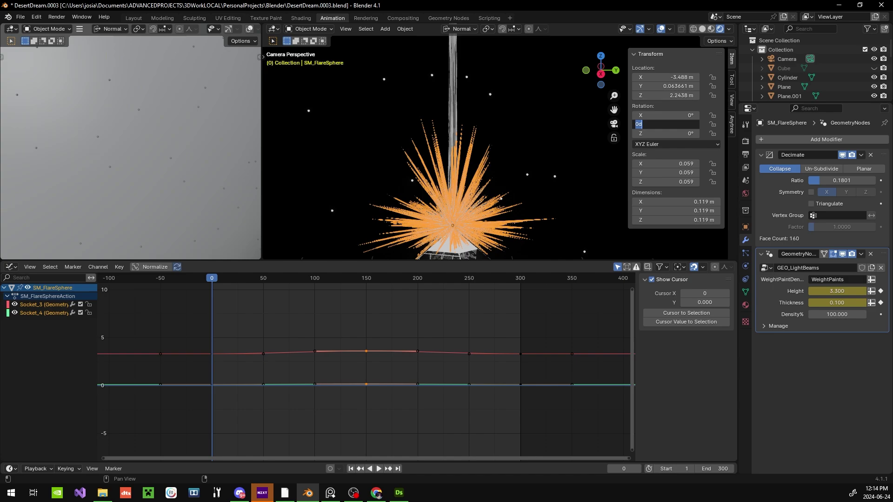
pyautogui.press('Return')
pyautogui.press('space')
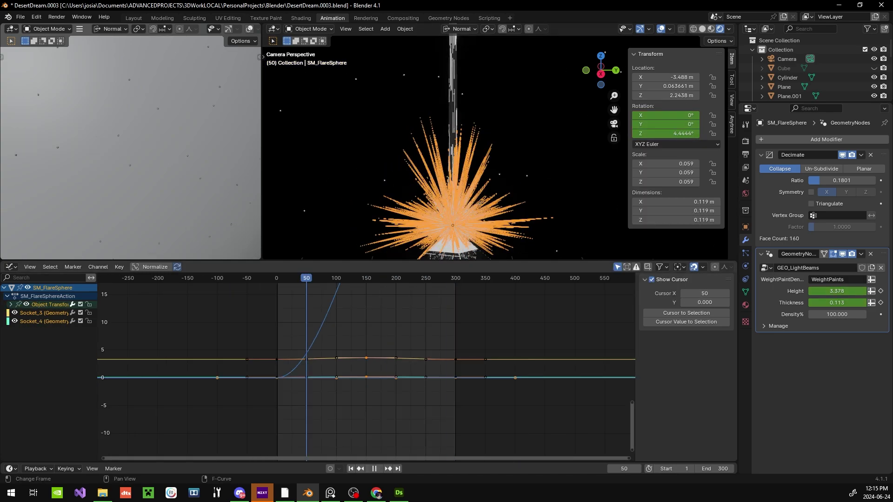
pyautogui.press('Return')
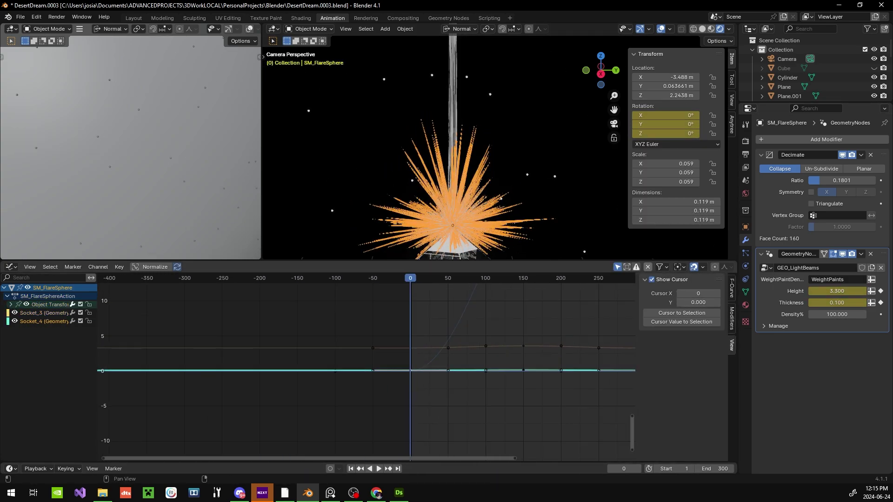
pyautogui.click(11, 304)
pyautogui.press('Home')
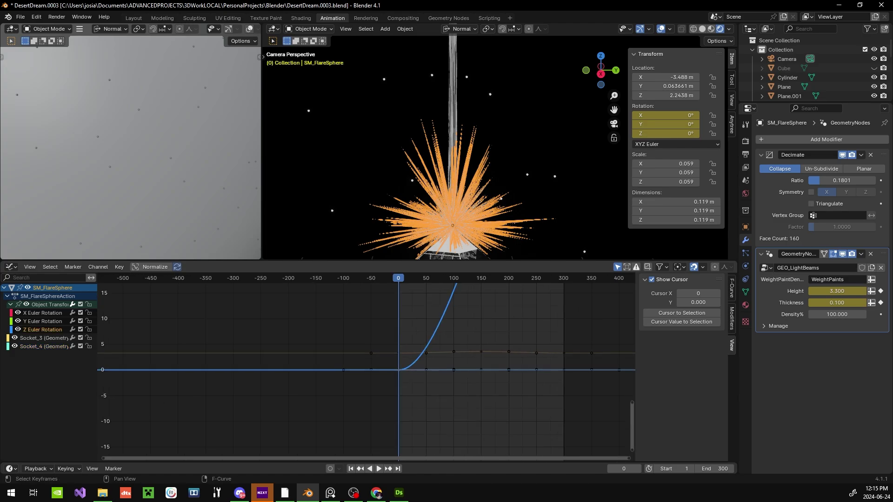
pyautogui.hotkey('ctrl', 's')
pyautogui.press('space')
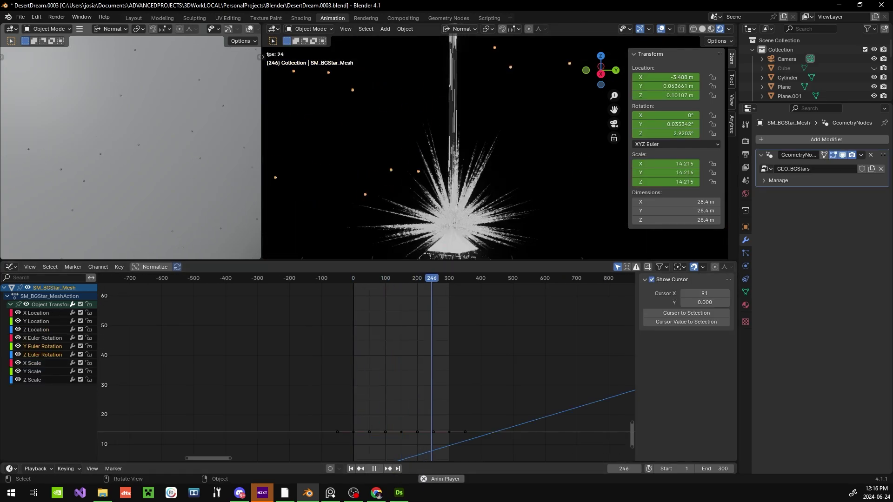
pyautogui.press('Escape')
# Open the Shading workspace and look at keyframing options for the Mapping node
pyautogui.click(301, 18)
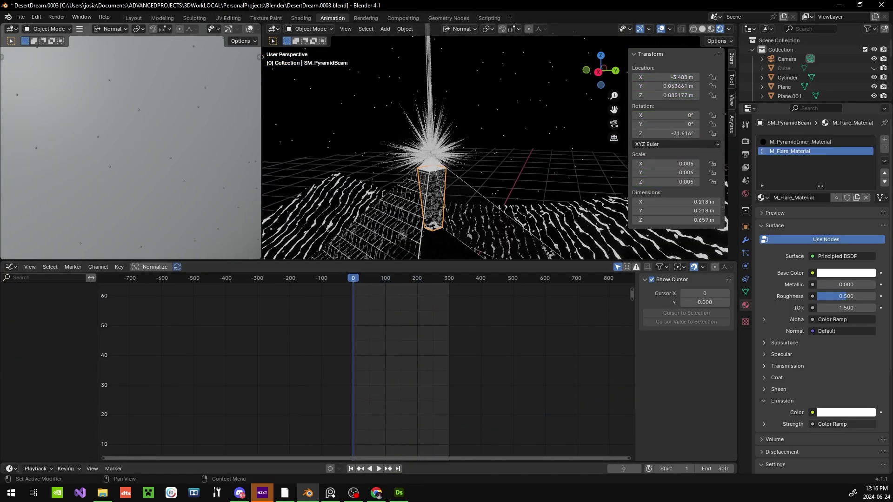
pyautogui.scroll(2, 400, 326)
pyautogui.rightClick(400, 321)
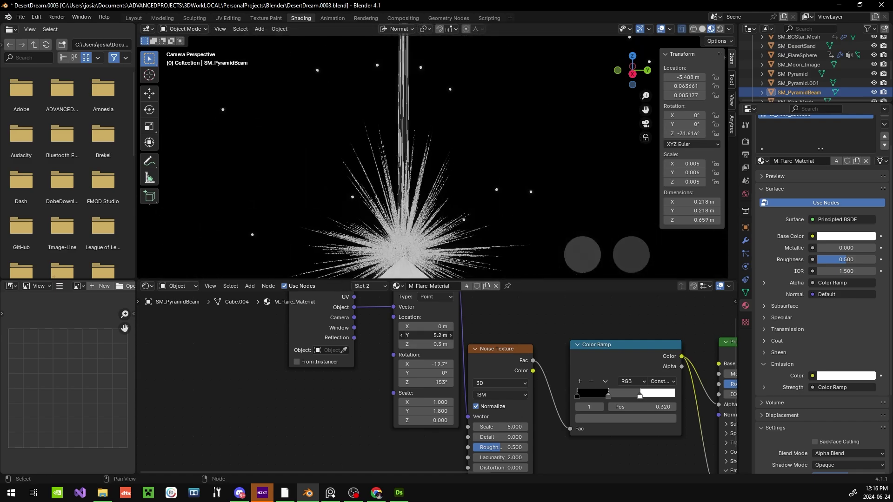
pyautogui.press('Escape')
pyautogui.hotkey('ctrl', 'pagedown')
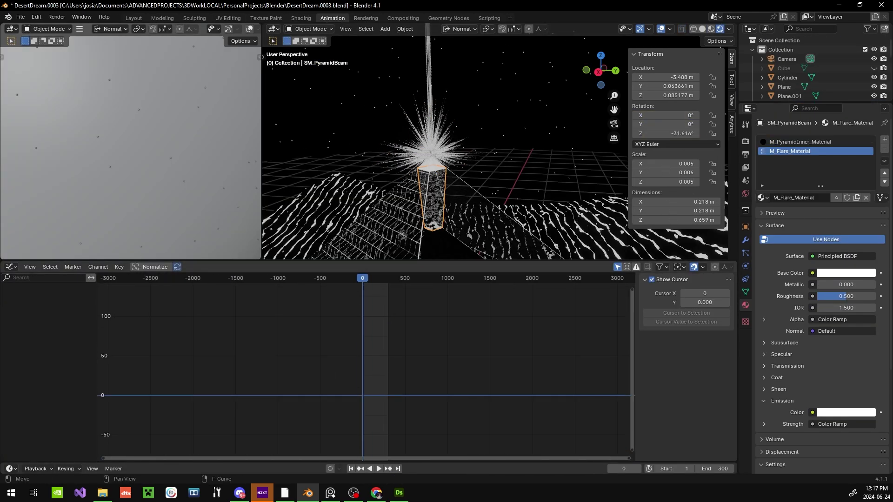
# Preview the flare and beam animation in camera view, then return to the Animation workspace
pyautogui.click(301, 18)
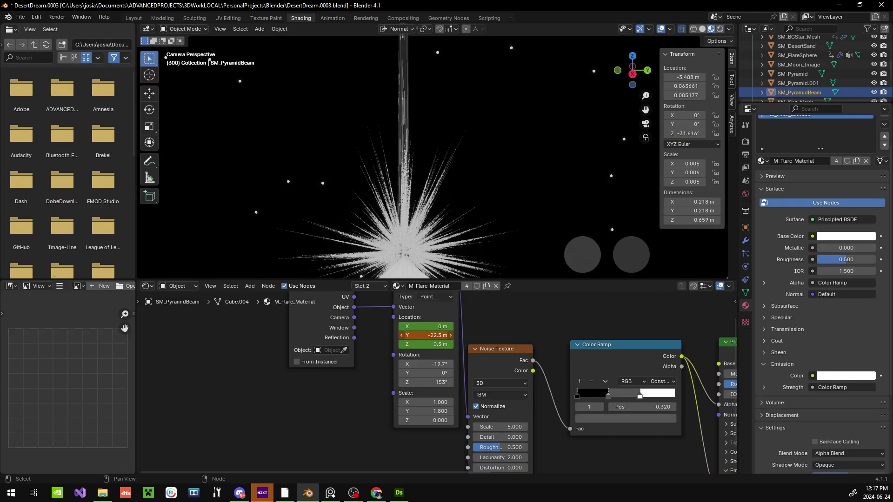
pyautogui.hotkey('ctrl', 'pagedown')
pyautogui.hotkey('ctrl', 'pageup')
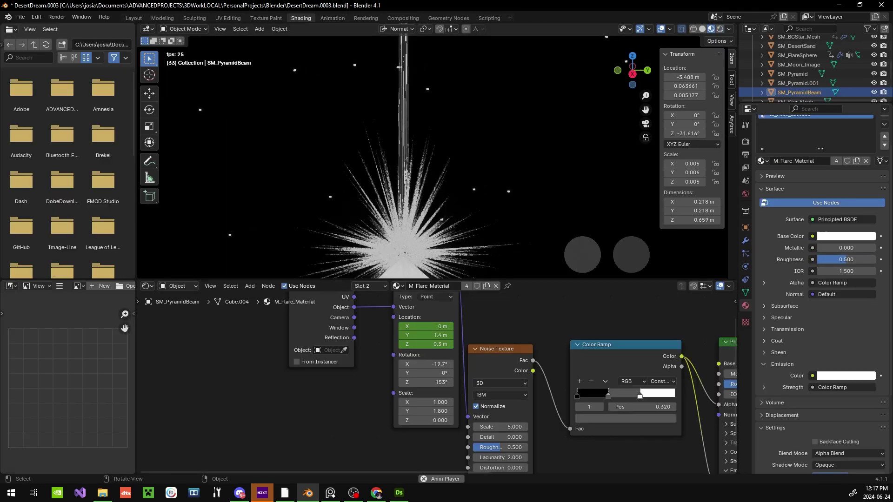
pyautogui.hotkey('ctrl', 'pagedown')
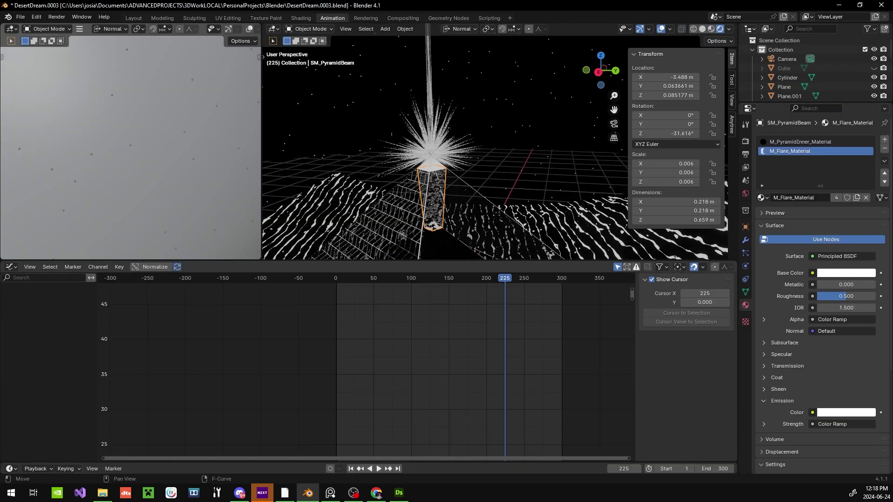
pyautogui.click(431, 154)
pyautogui.click(12, 28)
# Show the Shader Editor beside the graph for the dune material and stop playback
pyautogui.click(46, 126)
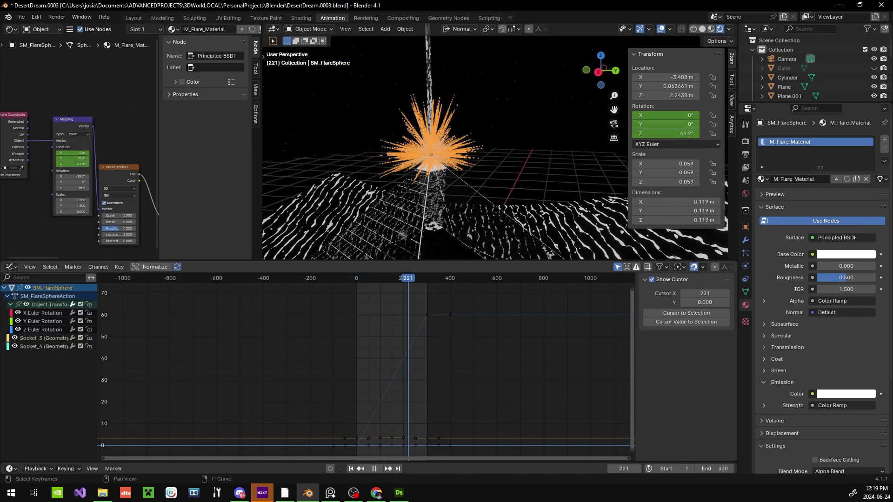
pyautogui.press('Escape')
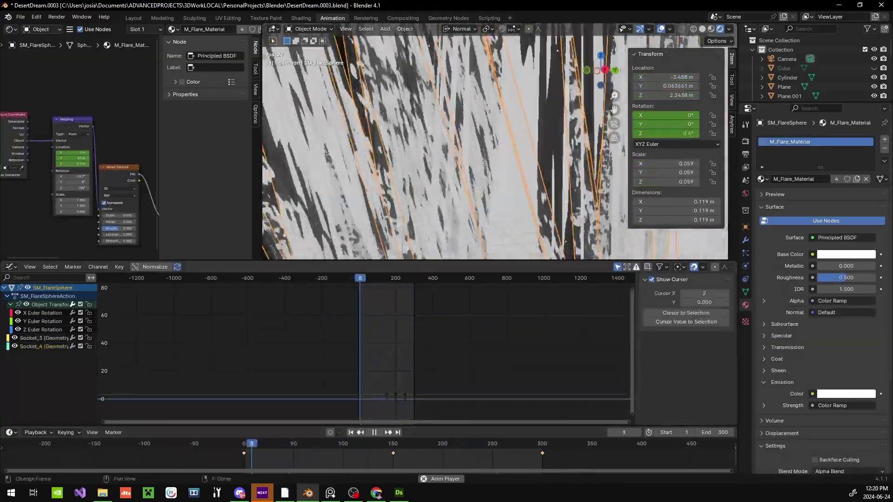
pyautogui.press('Escape')
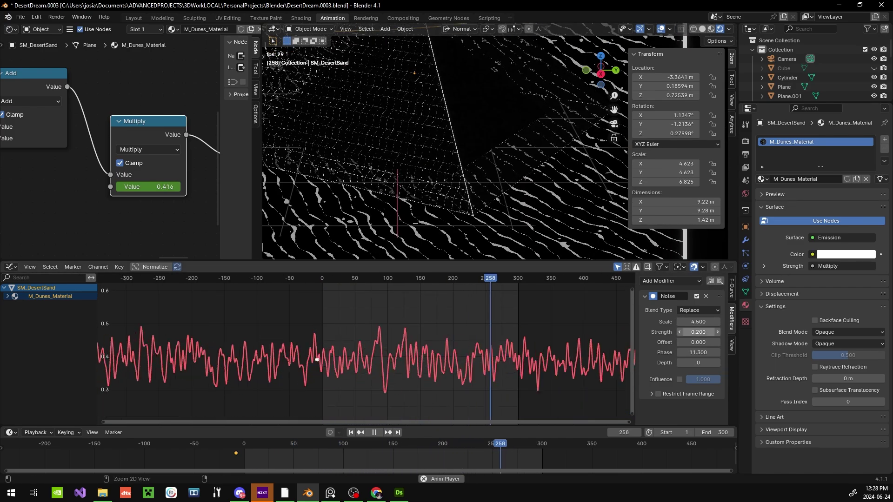
# Set the dune Noise modifier's Blend Type to Multiply and the Math node to Multiply Add
pyautogui.click(699, 310)
pyautogui.click(697, 352)
pyautogui.press('Home')
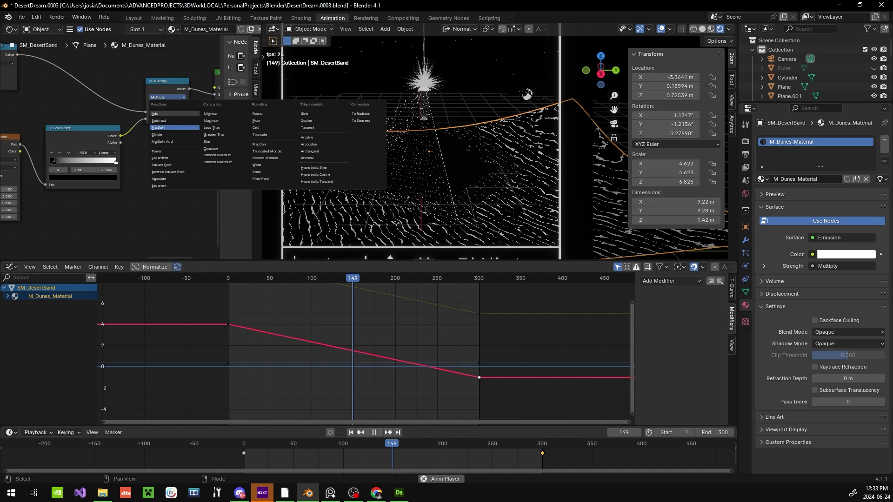
pyautogui.press('F3')
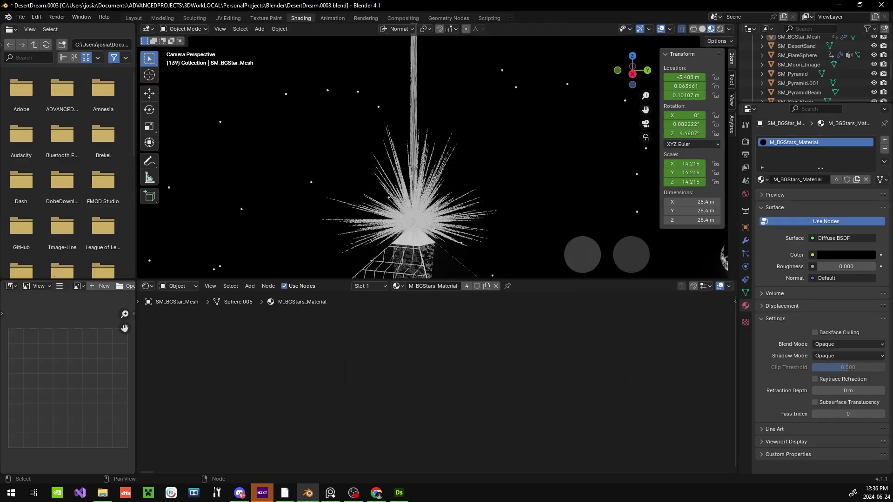
# In the Animation workspace, view through the camera and render an F12 check frame
pyautogui.hotkey('ctrl', 'pagedown')
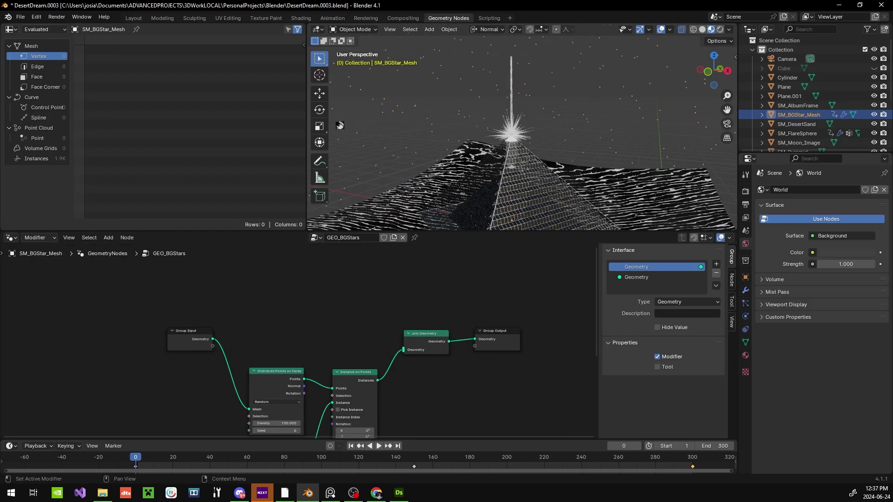
pyautogui.press('KP_0')
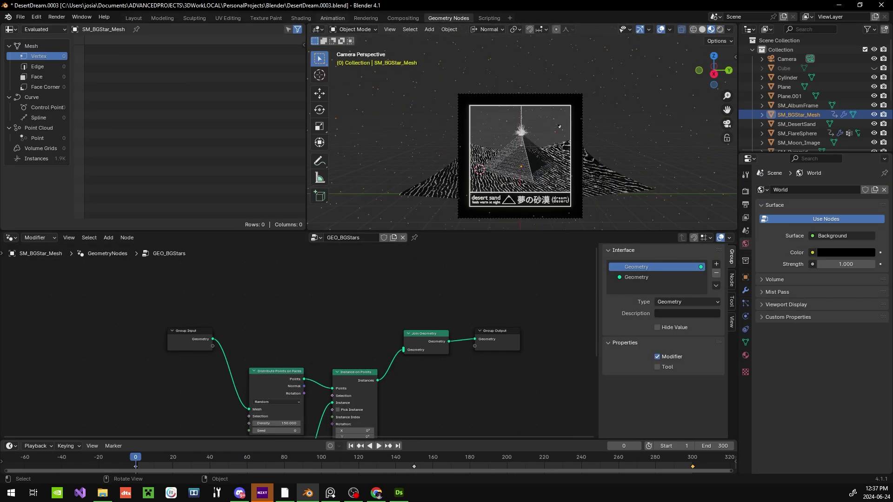
pyautogui.press('F12')
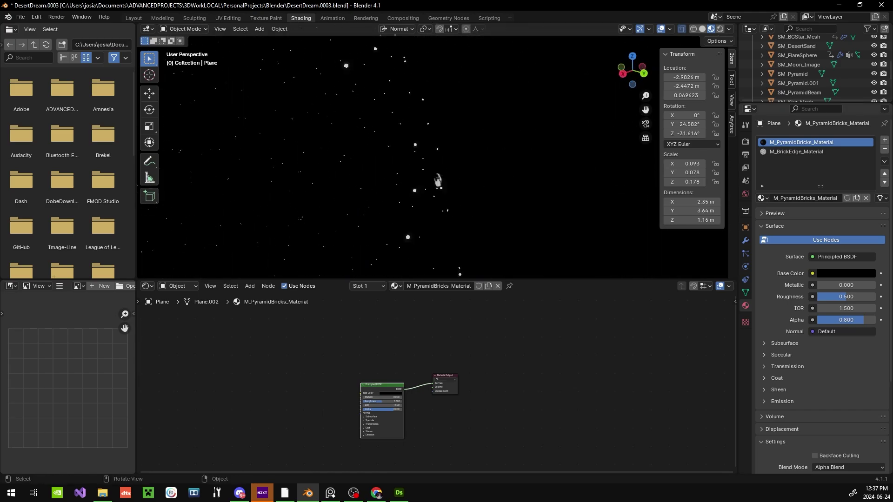
pyautogui.press('KP_0')
pyautogui.press('space')
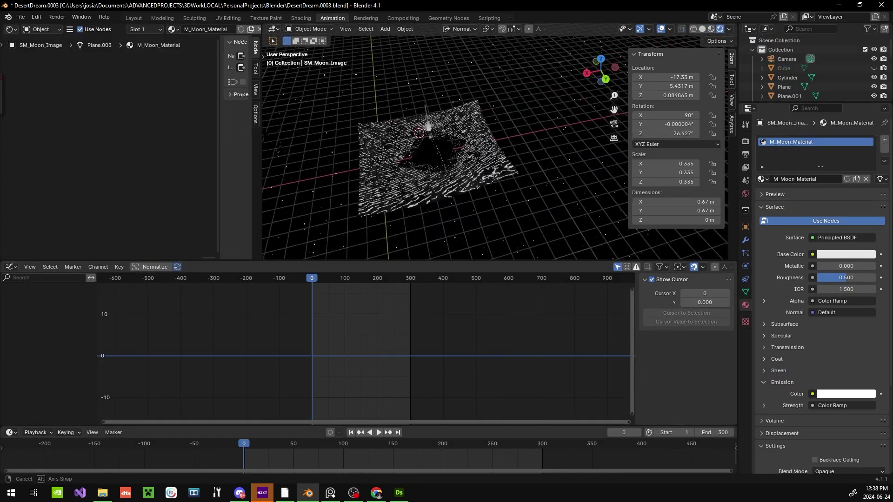
# Keyframe the moon at frames 0 and 300 with a slight rotation and Linear interpolation
pyautogui.press('KP_0')
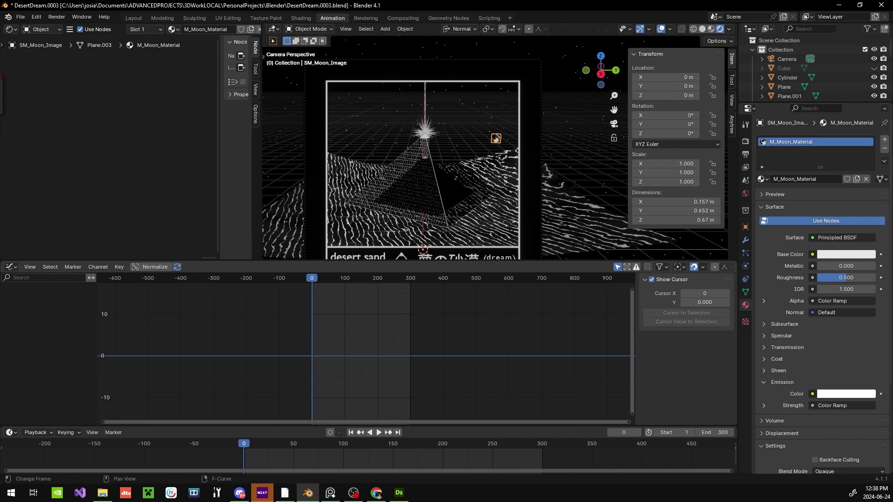
pyautogui.press('i')
pyautogui.hotkey('shift', 'Right')
pyautogui.press('r')
pyautogui.press('r')
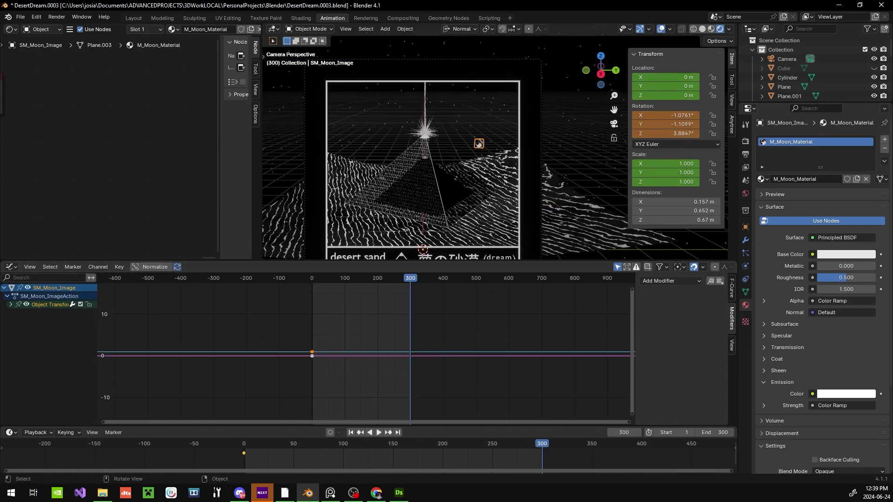
pyautogui.press('ctrl+KP_Add')
pyautogui.press('t')
pyautogui.press('l')
pyautogui.press('space')
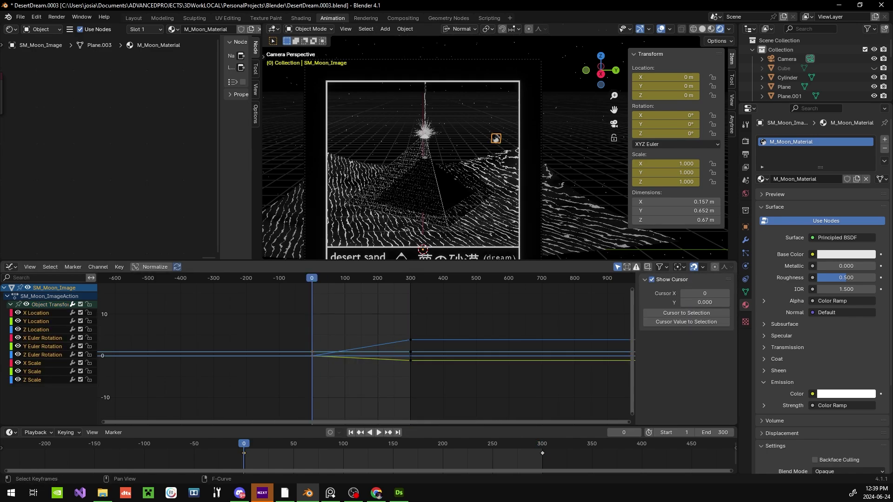
# Add a Math Add node to M_Dunes_Material, undoing a stray link into the wave Scale
pyautogui.click(326, 196)
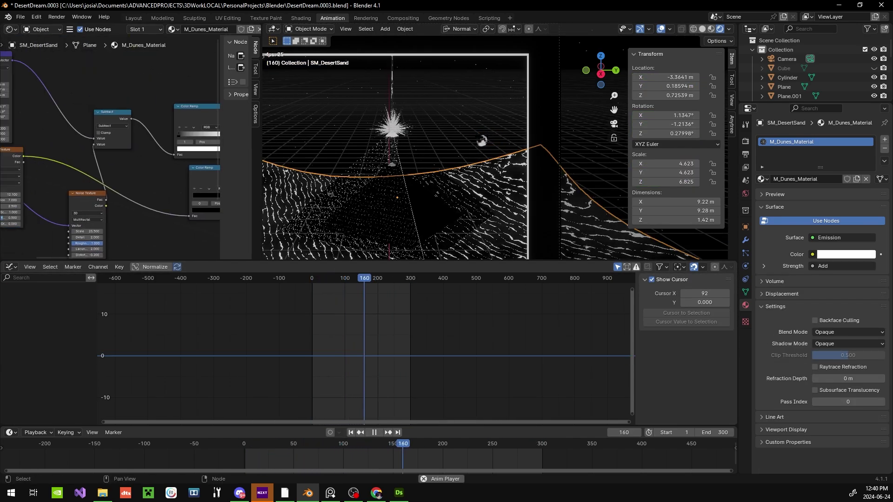
pyautogui.moveTo(117, 130)
pyautogui.mouseDown(button='middle')
pyautogui.moveTo(112, 139)
pyautogui.moveTo(129, 150)
pyautogui.mouseUp(button='middle')
pyautogui.hotkey('shift', 'a')
pyautogui.write('add')
pyautogui.press('Return')
pyautogui.click(95, 100)
pyautogui.moveTo(114, 103); pyautogui.dragTo(139, 91)
pyautogui.press('Escape')
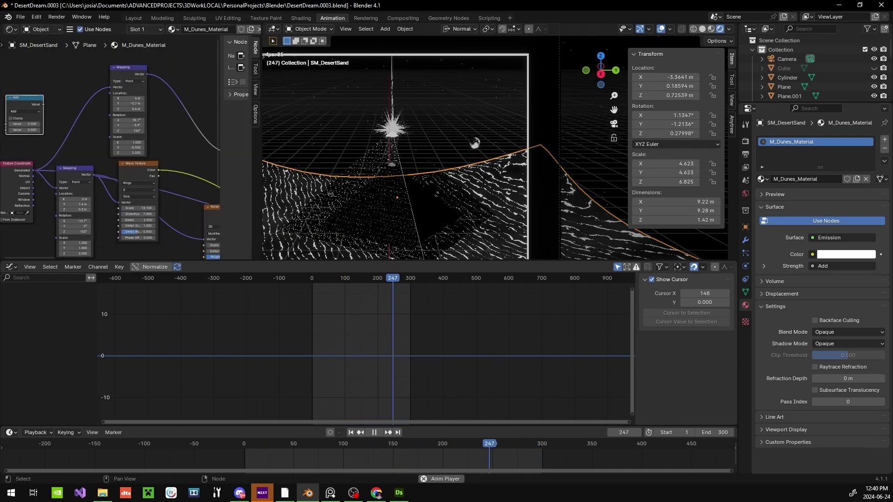
pyautogui.hotkey('ctrl', 'z')
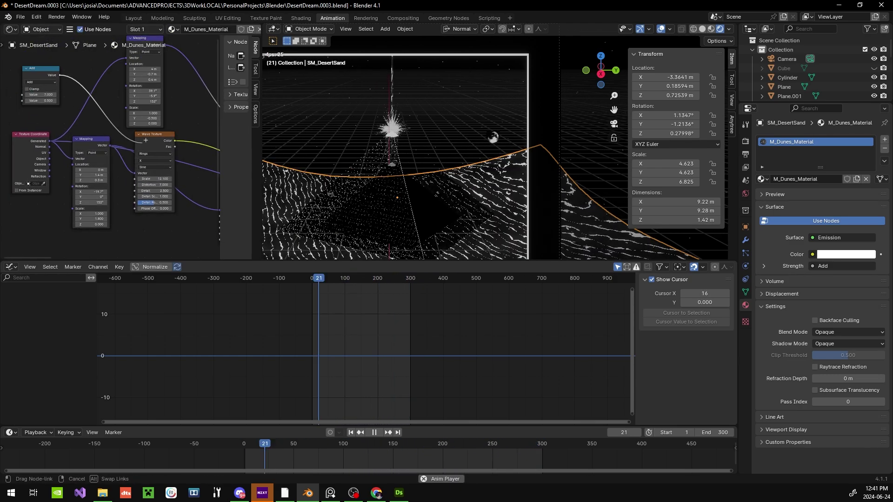
# Connect the Add node to the wave Distortion and raise the Add value's frame 300 key
pyautogui.moveTo(145, 140); pyautogui.dragTo(135, 185)
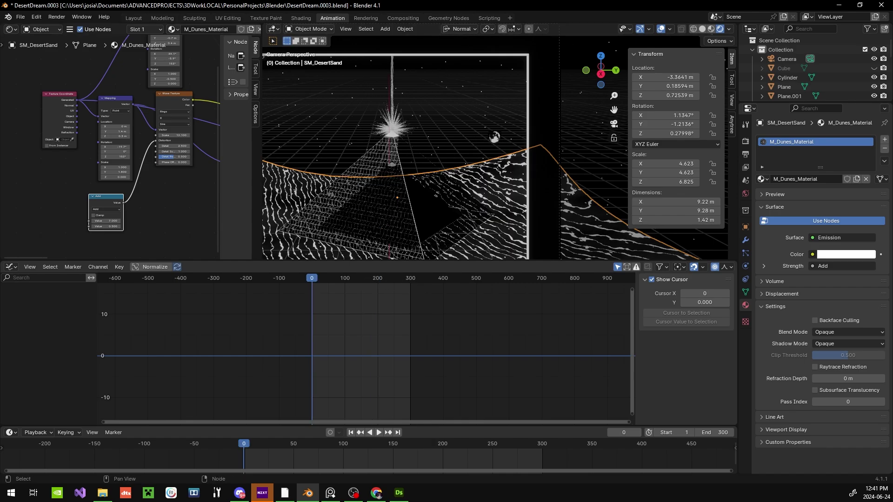
pyautogui.scroll(1, 95, 233)
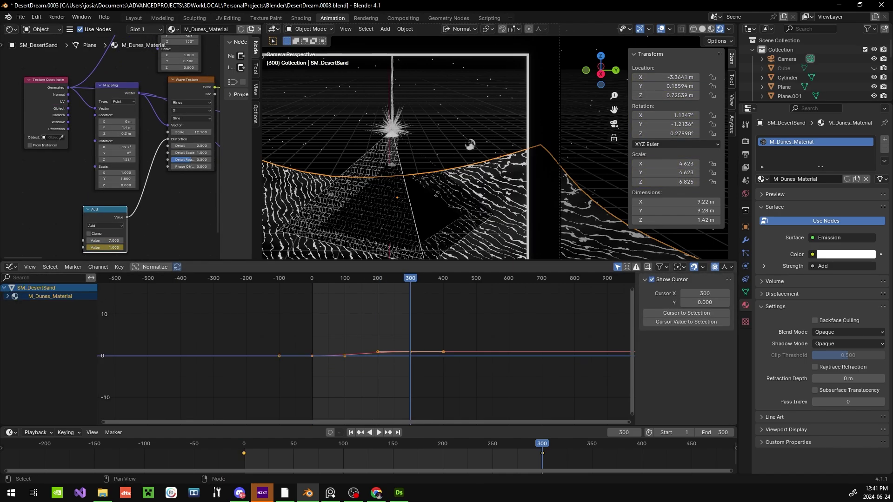
pyautogui.press('space')
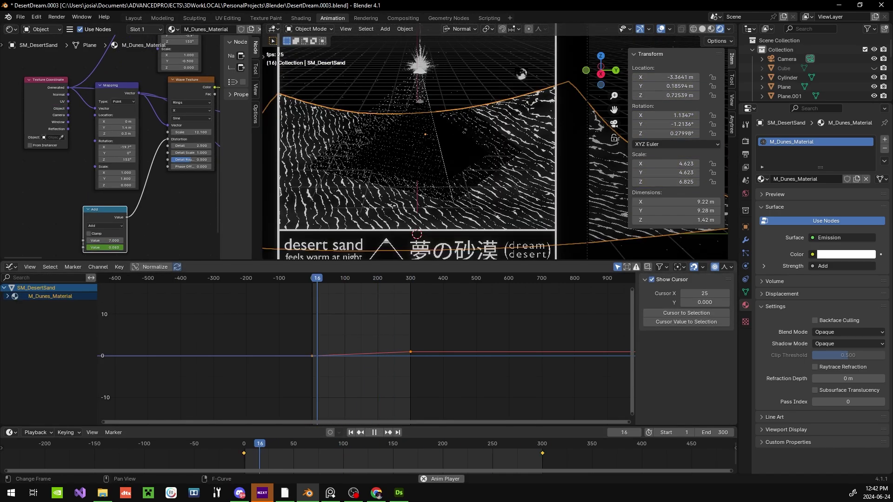
pyautogui.moveTo(410, 352); pyautogui.dragTo(410, 340)
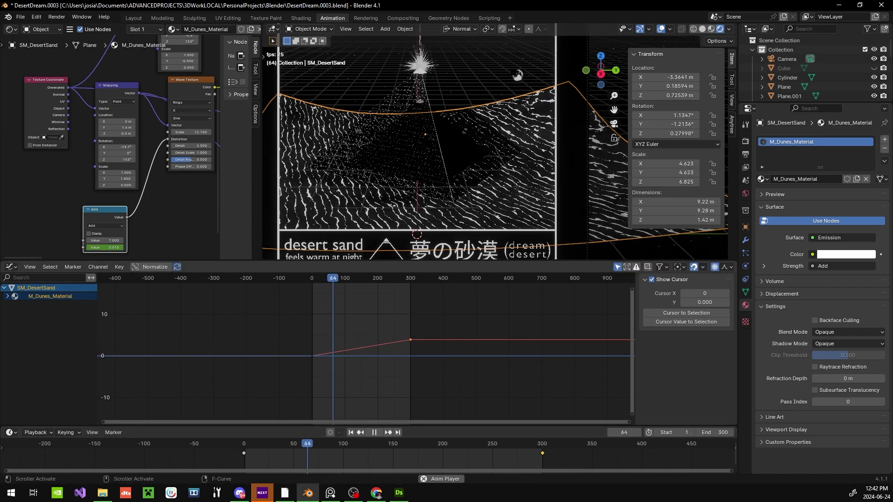
pyautogui.press('space')
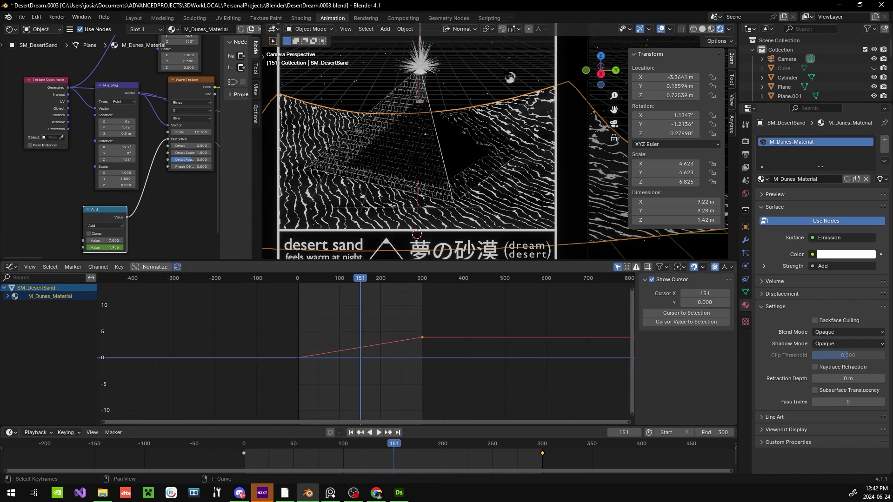
# Keyframe the Add value at frame 150, make keys Bézier, and lower that key below zero
pyautogui.rightClick(328, 342)
pyautogui.click(344, 372)
pyautogui.press('g')
pyautogui.press('y')
pyautogui.press('Escape')
pyautogui.click(732, 289)
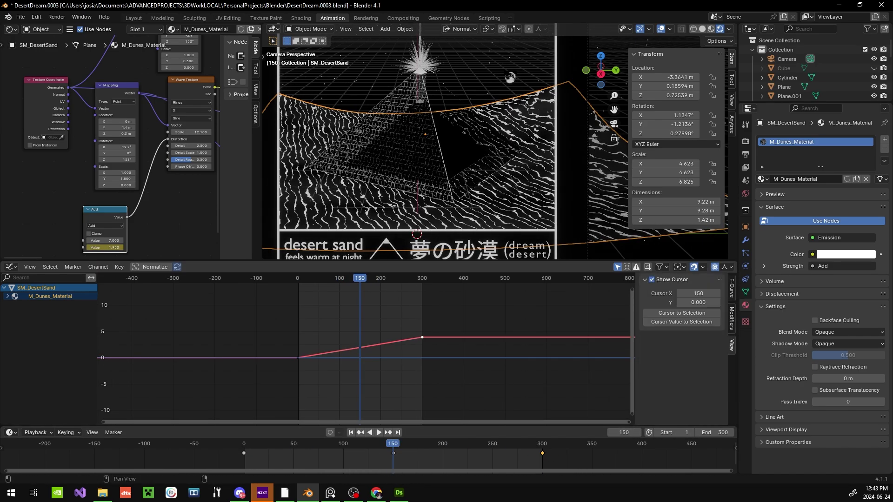
pyautogui.rightClick(335, 344)
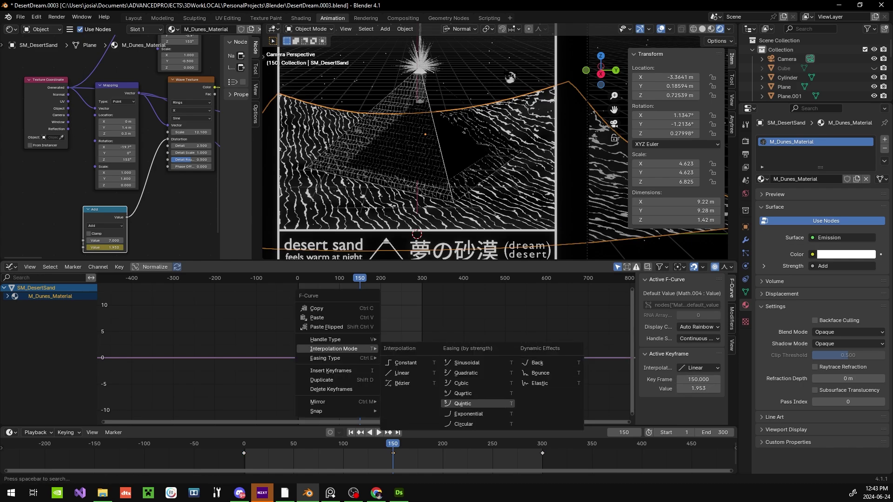
pyautogui.click(404, 374)
pyautogui.click(244, 444)
pyautogui.moveTo(360, 348); pyautogui.dragTo(360, 363)
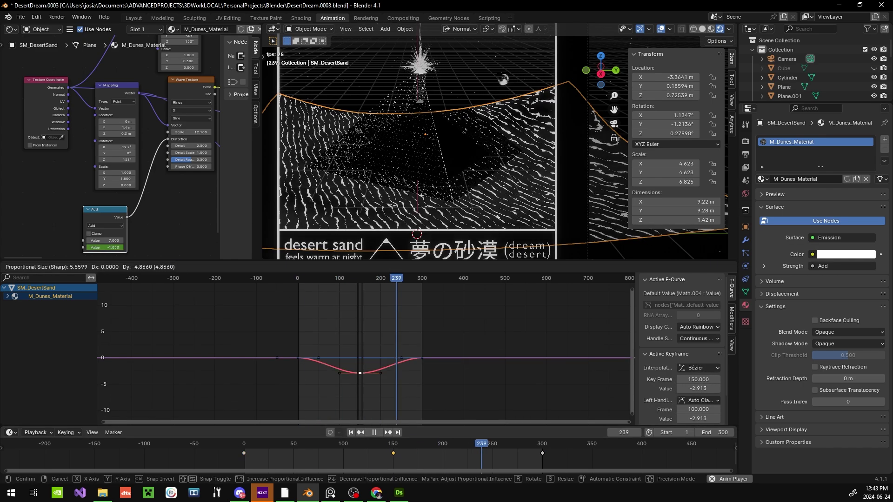
# Fine-tune the keyframed Add value on its curve and show the render output settings
pyautogui.moveTo(104, 240); pyautogui.dragTo(114, 191, button='middle')
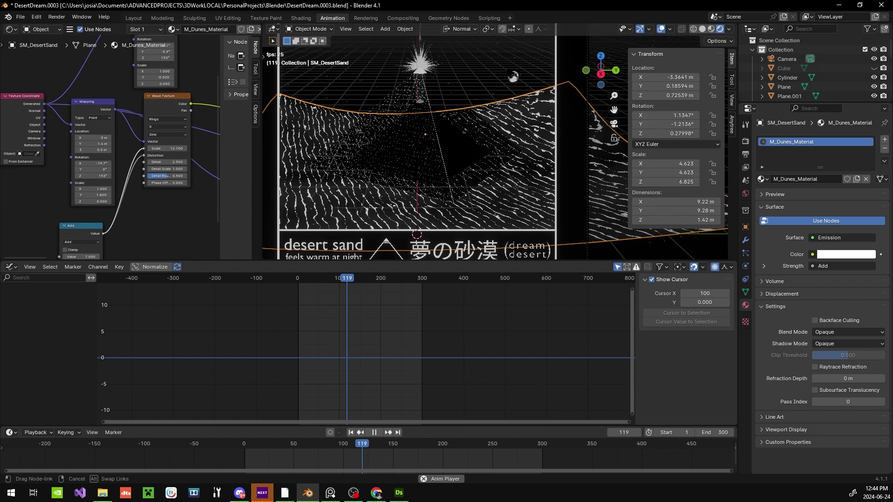
pyautogui.doubleClick(114, 192)
pyautogui.click(114, 184)
pyautogui.moveTo(355, 375); pyautogui.dragTo(354, 364)
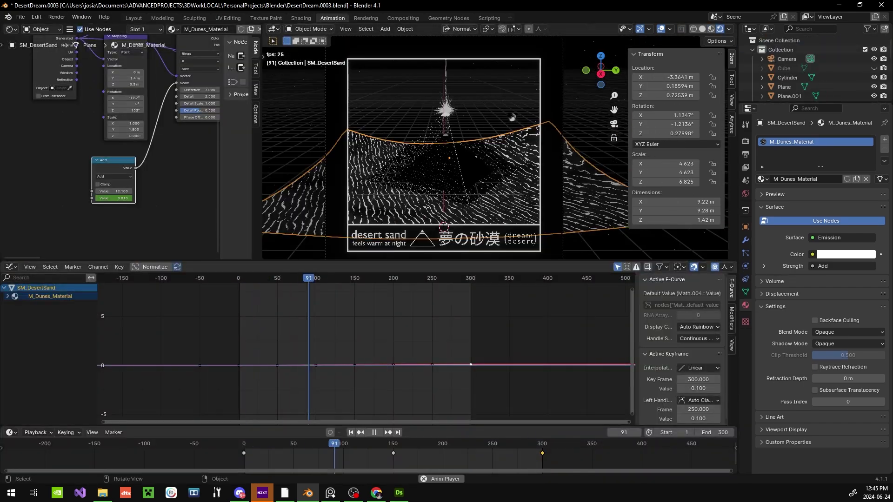
pyautogui.click(745, 154)
# Choose the output folder for the rendered video and close the render preview
pyautogui.click(880, 325)
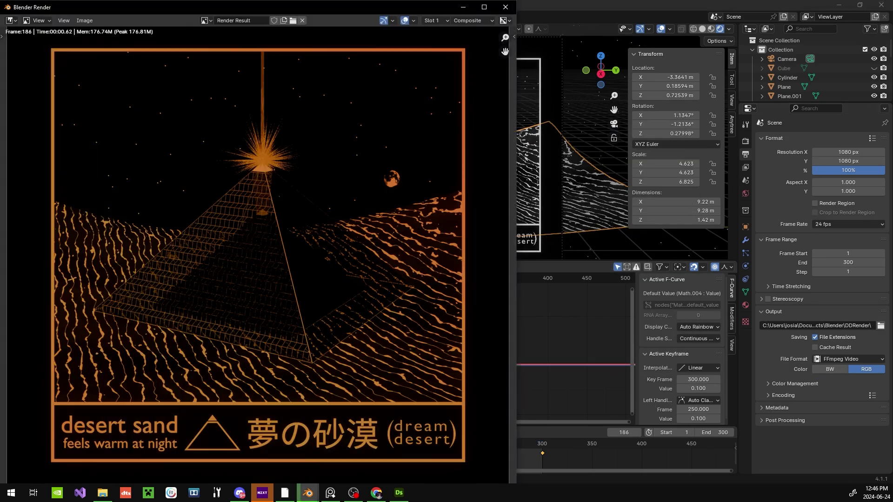
pyautogui.press('Escape')
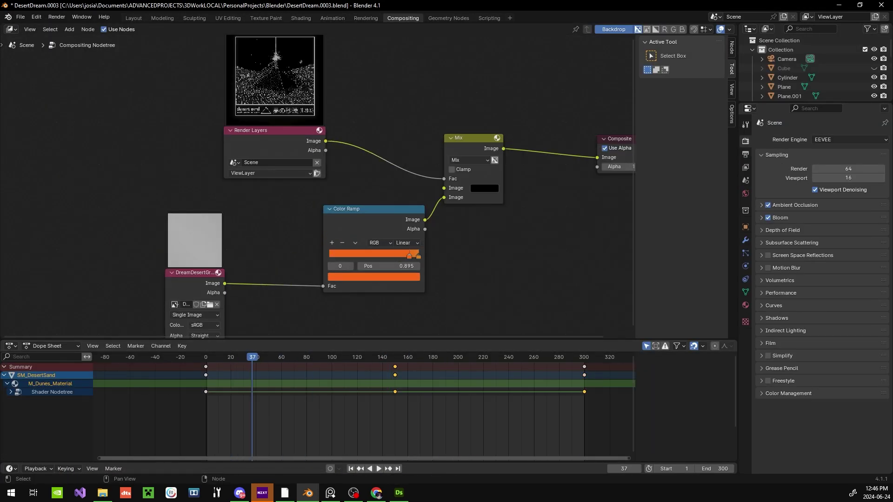
pyautogui.scroll(1, 500, 194)
pyautogui.scroll(1, 499, 194)
# Add an Add node in the compositor before the Composite output
pyautogui.press('F3')
pyautogui.write('add')
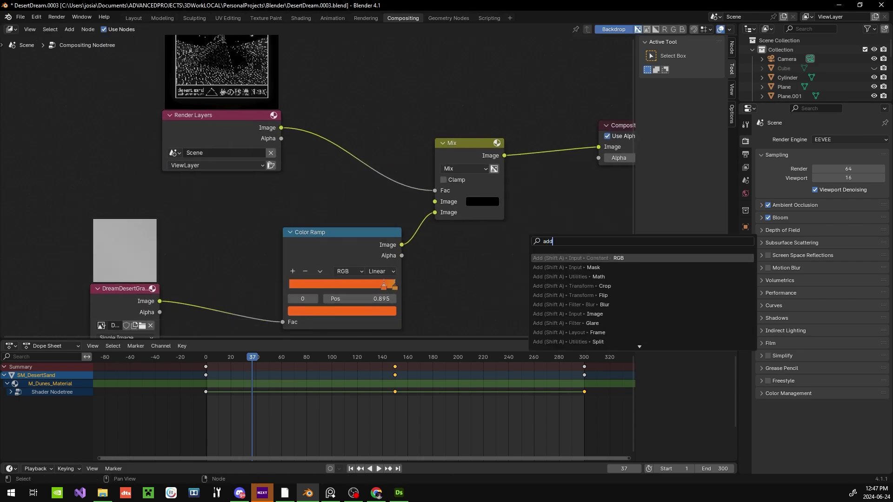
pyautogui.press('Down')
pyautogui.press('Down')
pyautogui.press('Return')
pyautogui.press('Return')
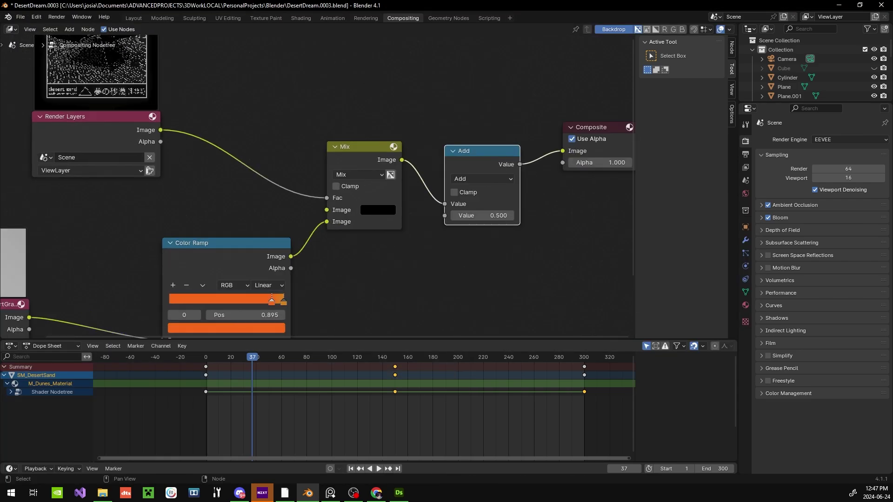
# Drop a duplicate Mix node after the Color Ramp, set it to Soft Light, and preview
pyautogui.hotkey('shift', 'd')
pyautogui.click(465, 186)
pyautogui.scroll(2, 437, 209)
pyautogui.click(430, 189)
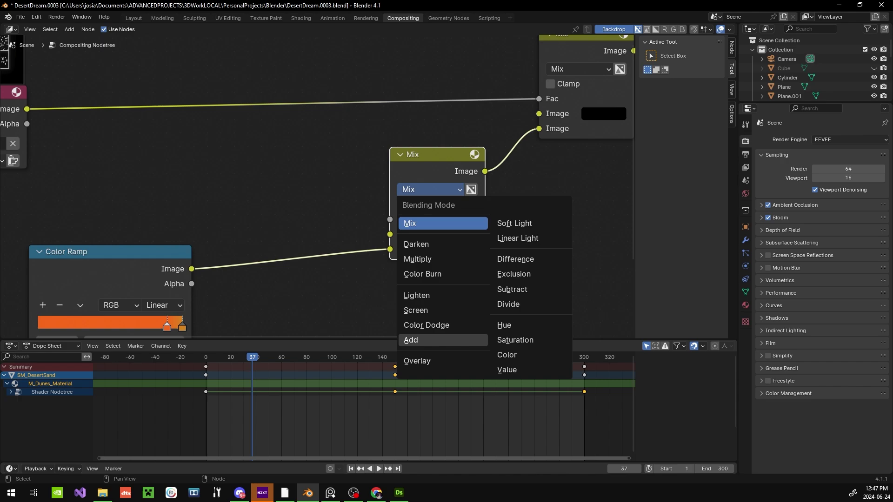
pyautogui.click(417, 259)
pyautogui.press('Home')
pyautogui.press('F12')
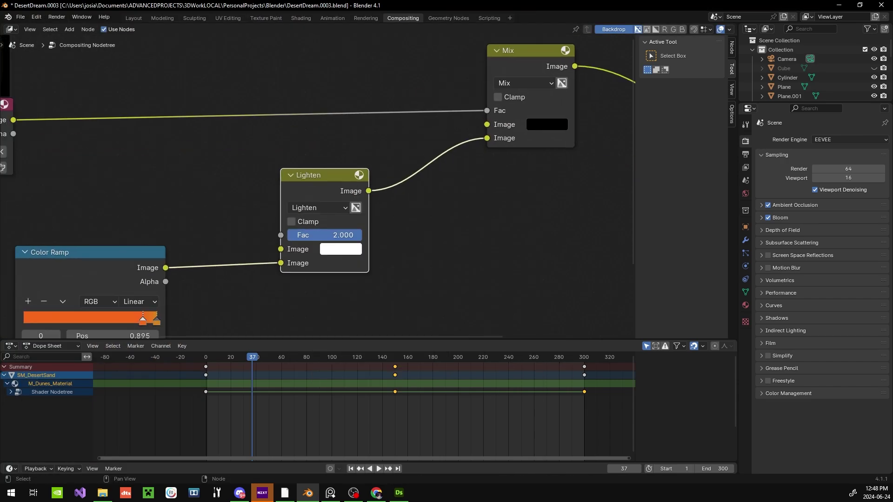
# Lower the new blend node's factor and preview the render with the weaker blend
pyautogui.scroll(2, 268, 272)
pyautogui.moveTo(363, 221); pyautogui.dragTo(306, 221)
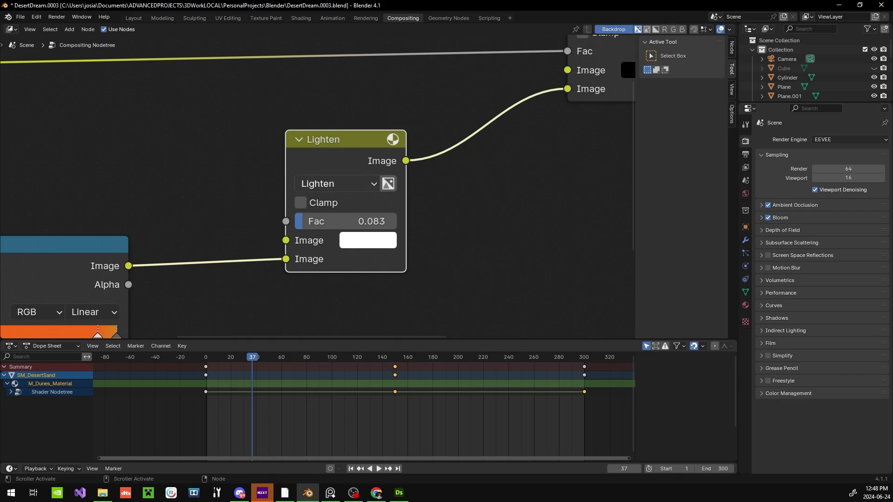
pyautogui.press('F12')
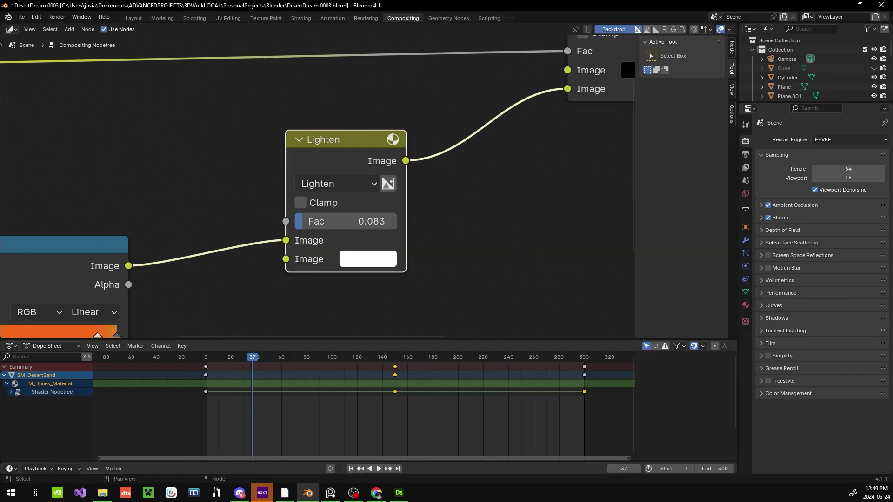
pyautogui.press('i')
pyautogui.hotkey('ctrl', 'z')
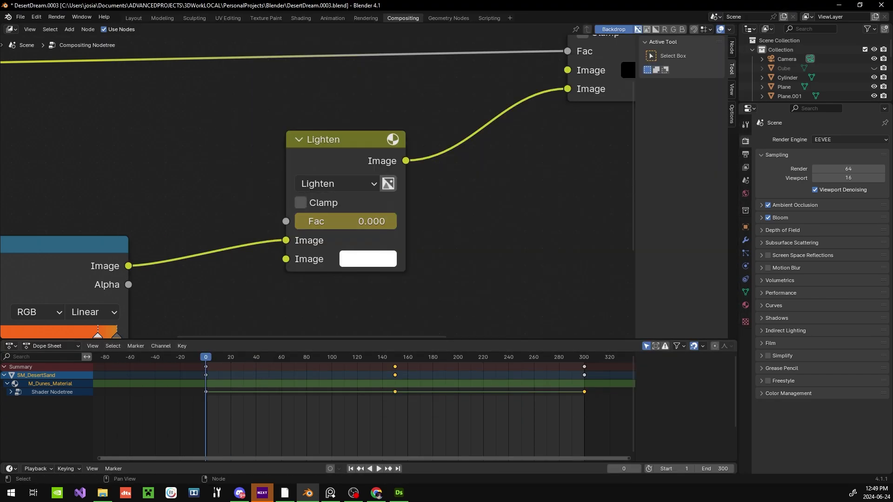
# Insert keyframes on the compositor channels at frame 0 in the Dope Sheet
pyautogui.rightClick(176, 382)
pyautogui.click(177, 382)
pyautogui.rightClick(177, 326)
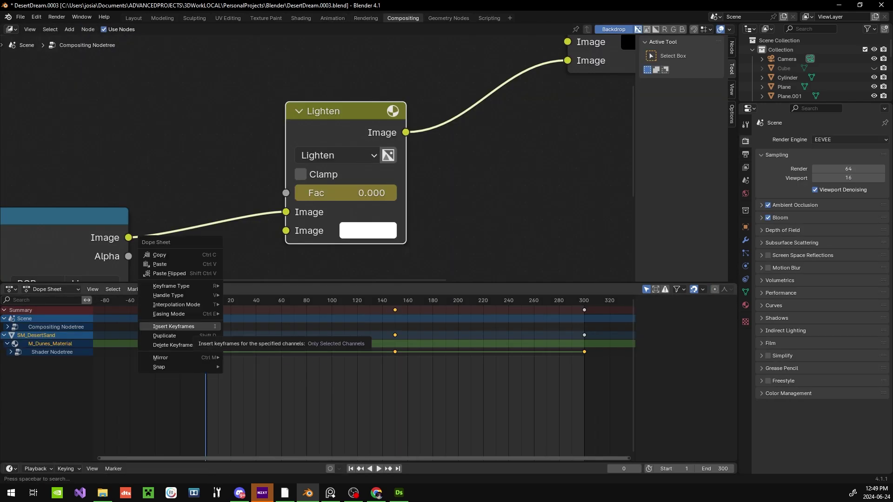
pyautogui.click(173, 326)
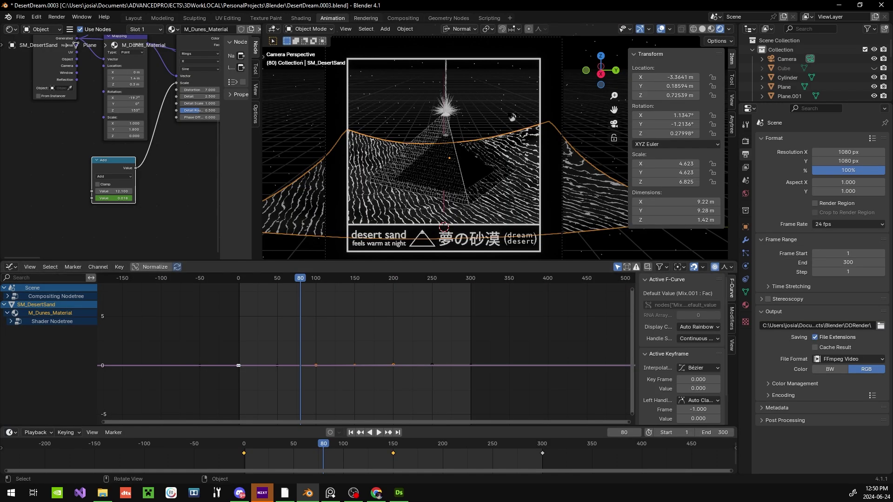
pyautogui.rightClick(276, 307)
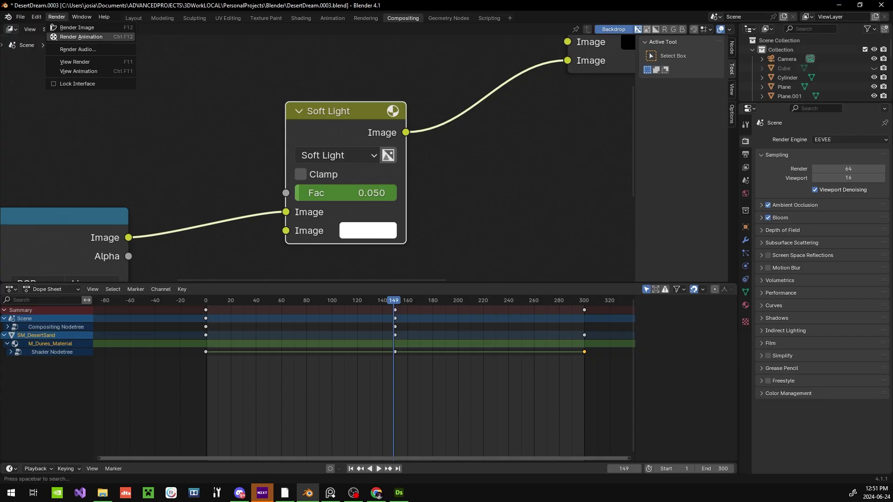
# Render the full 300-frame animation to video and switch to File Explorer
pyautogui.click(82, 37)
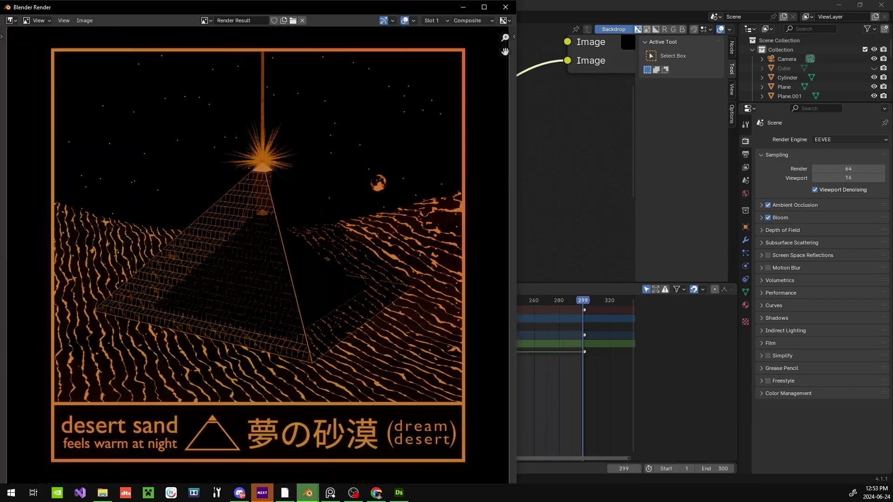
pyautogui.hotkey('alt', 'Tab')
# Play the rendered 0001-0300 video from the output folder, then return to Blender
pyautogui.click(154, 204)
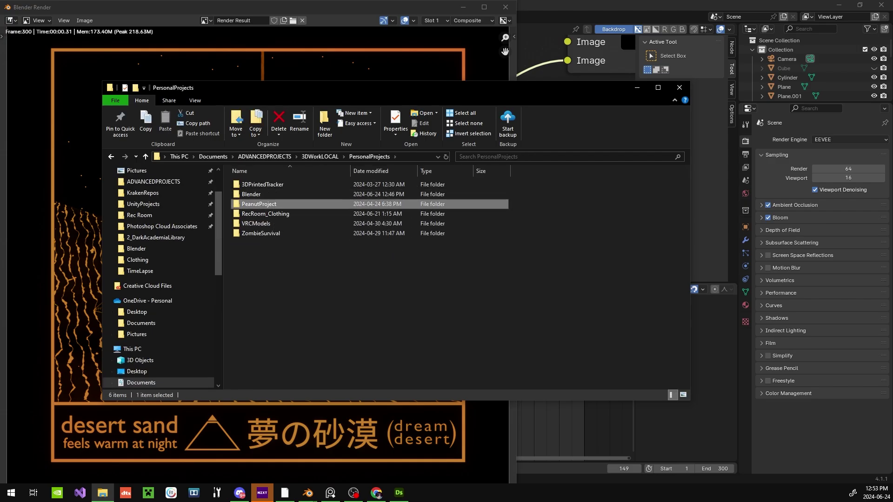
pyautogui.doubleClick(395, 204)
pyautogui.moveTo(445, 464)
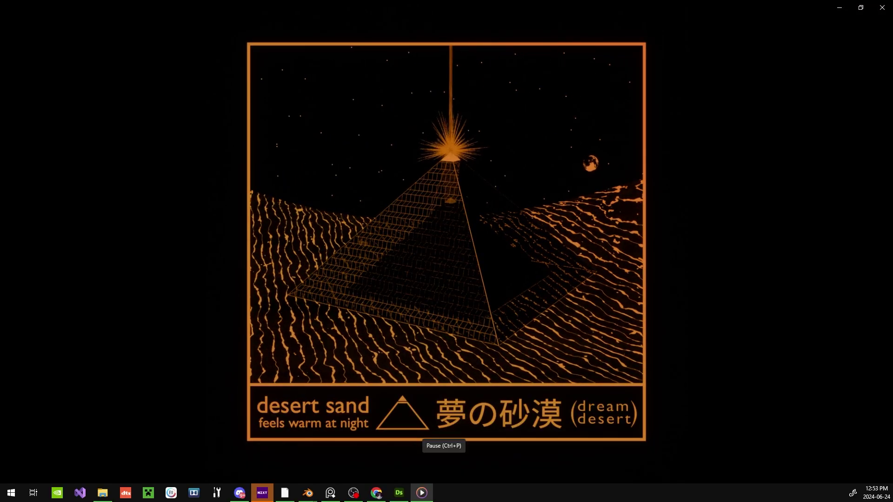
pyautogui.hotkey('alt', 'Tab')
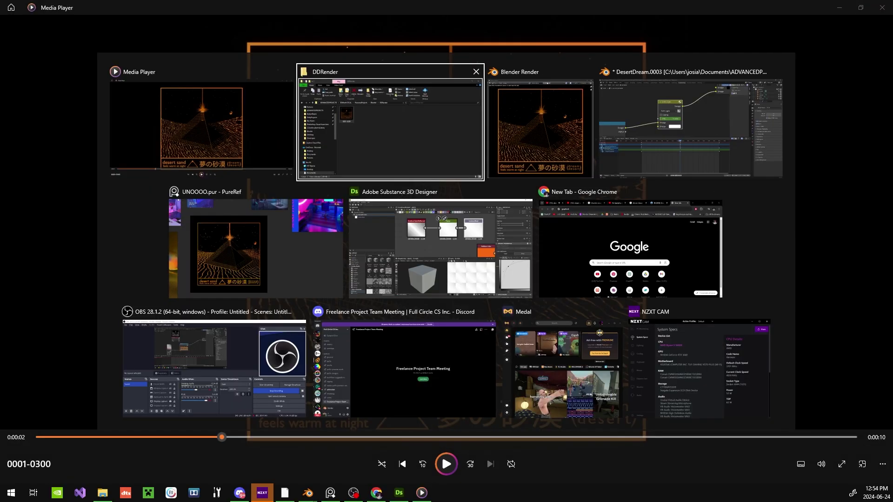
pyautogui.hotkey('alt', 'Tab')
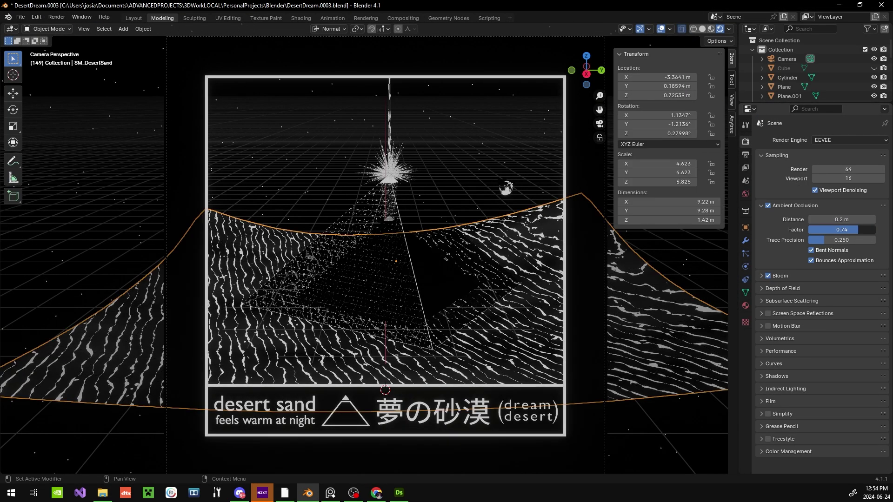
# Turn off Ambient Occlusion and expand the Bloom settings in Render properties
pyautogui.click(768, 206)
pyautogui.click(761, 275)
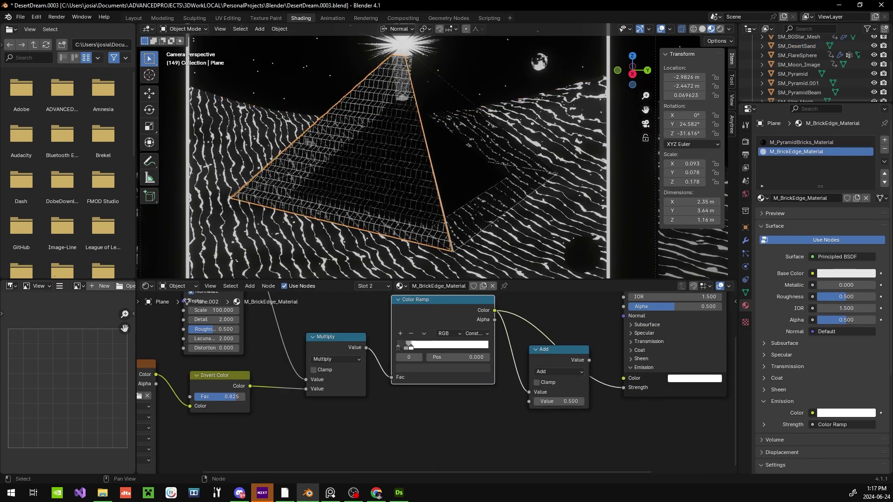
pyautogui.moveTo(410, 334); pyautogui.dragTo(381, 335, button='middle')
# Link an Add node into M_BrickEdge_Material's emission chain and render frame 149
pyautogui.hotkey('shift', 'a')
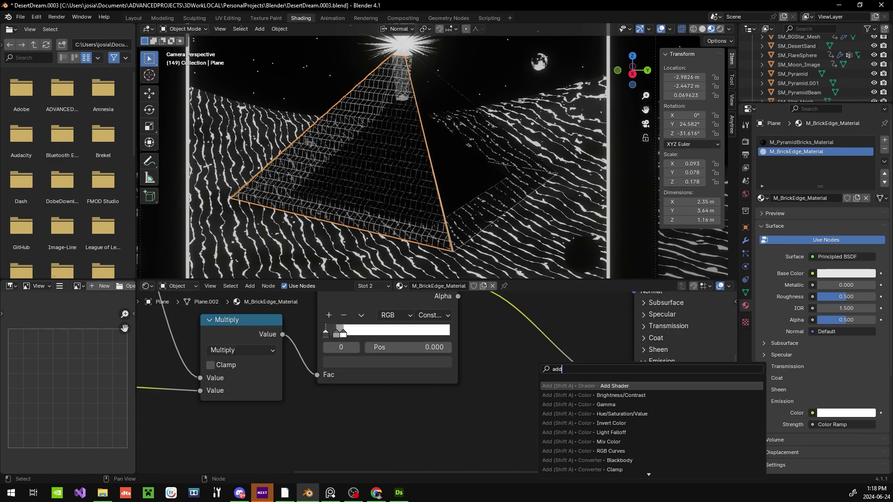
pyautogui.write('add')
pyautogui.press('Return')
pyautogui.click(530, 386)
pyautogui.moveTo(500, 409); pyautogui.dragTo(437, 413)
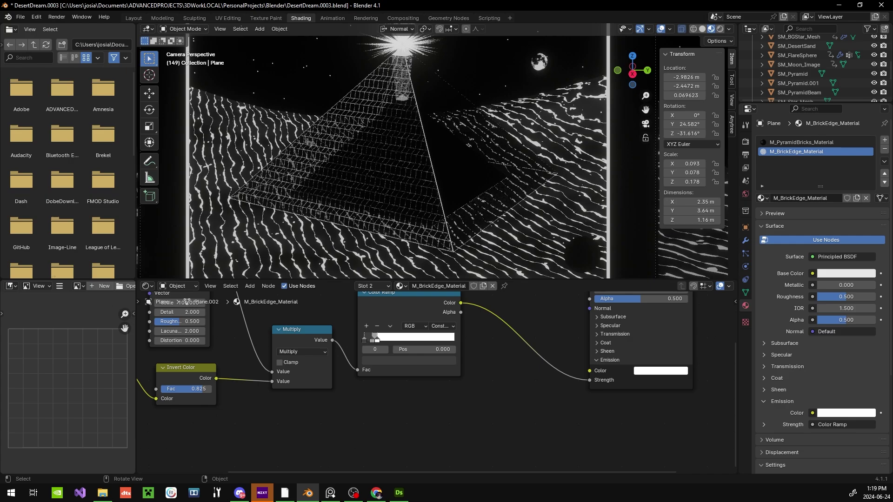
pyautogui.press('F12')
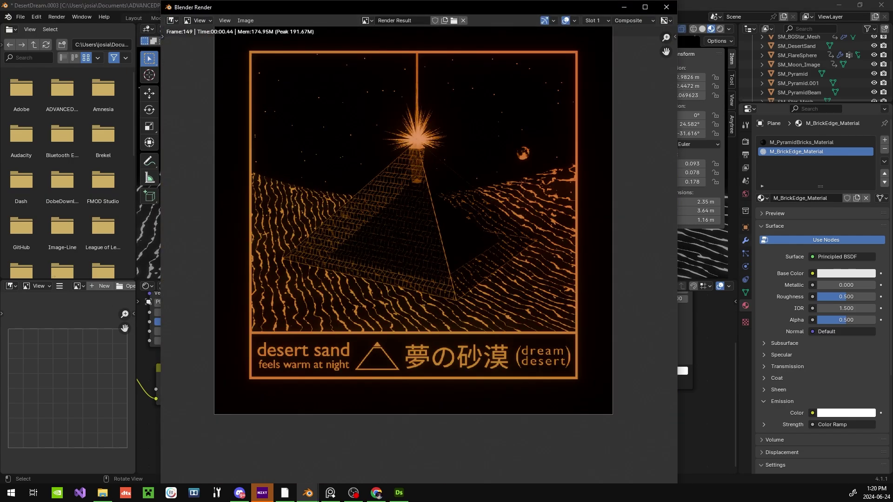
# Slide the compositor Color Ramp's orange stop right to position 0.964
pyautogui.press('Escape')
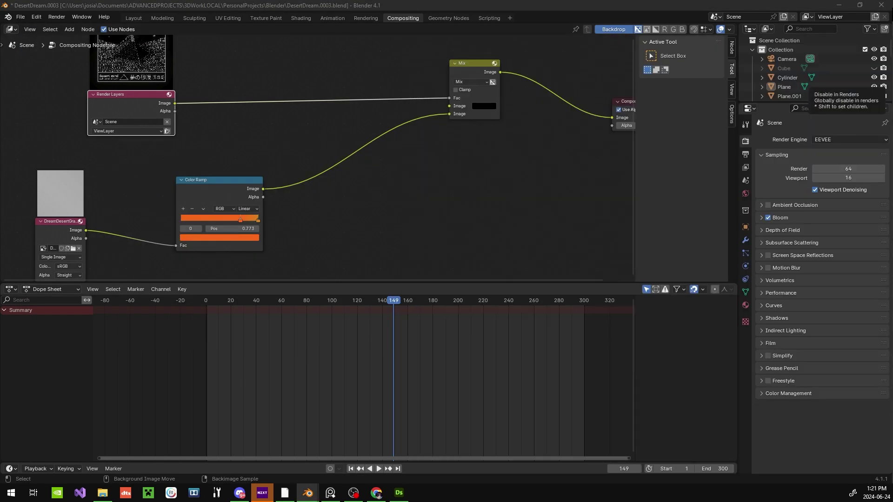
pyautogui.moveTo(240, 218); pyautogui.dragTo(250, 218)
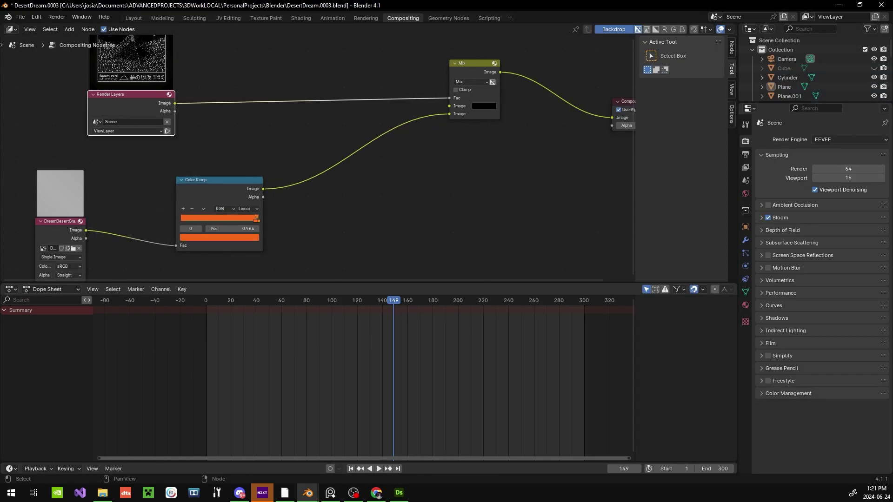
pyautogui.moveTo(255, 219); pyautogui.dragTo(278, 205, button='middle')
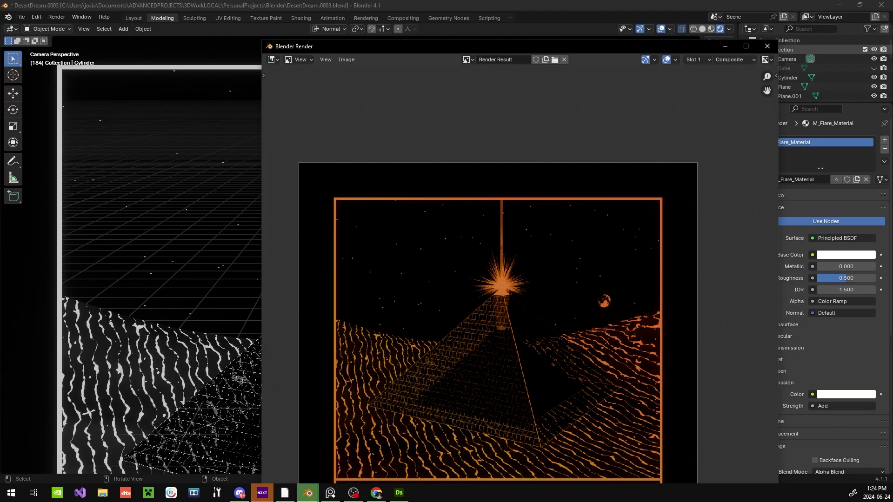
pyautogui.moveTo(450, 51); pyautogui.dragTo(406, 28)
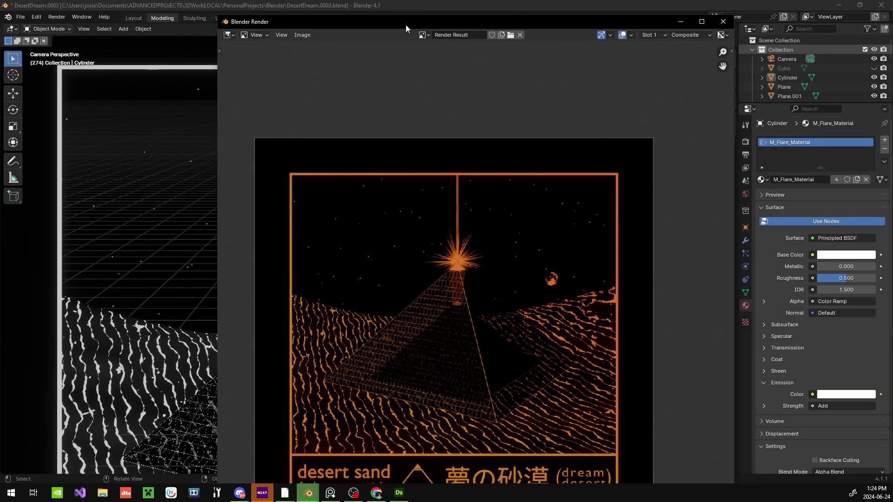